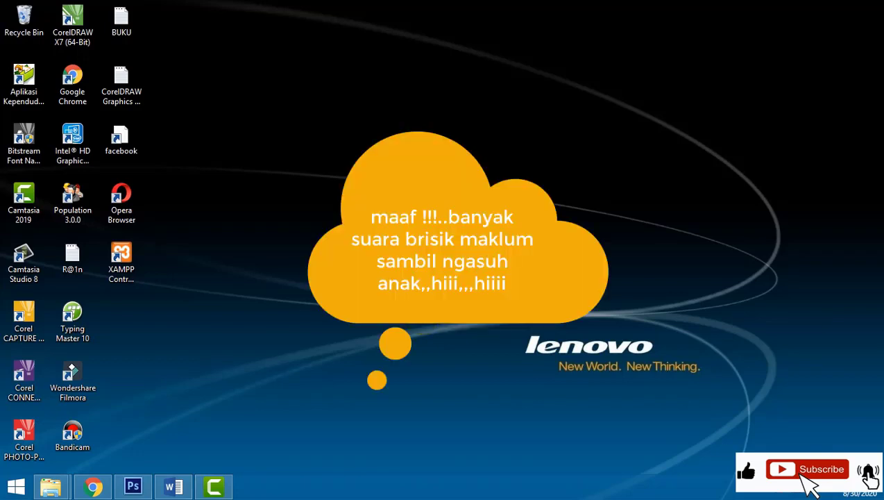
Refresh the desktop twice from its right-click menu.
right_click(432, 189)
click(459, 222)
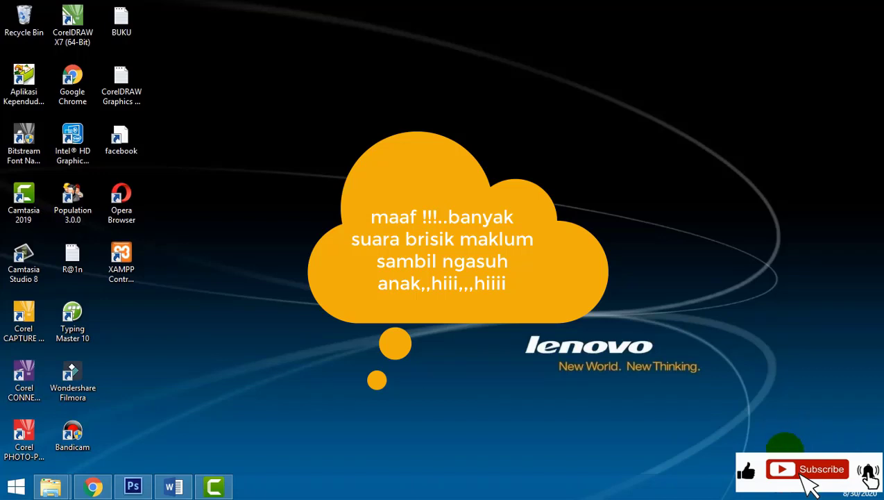
right_click(428, 280)
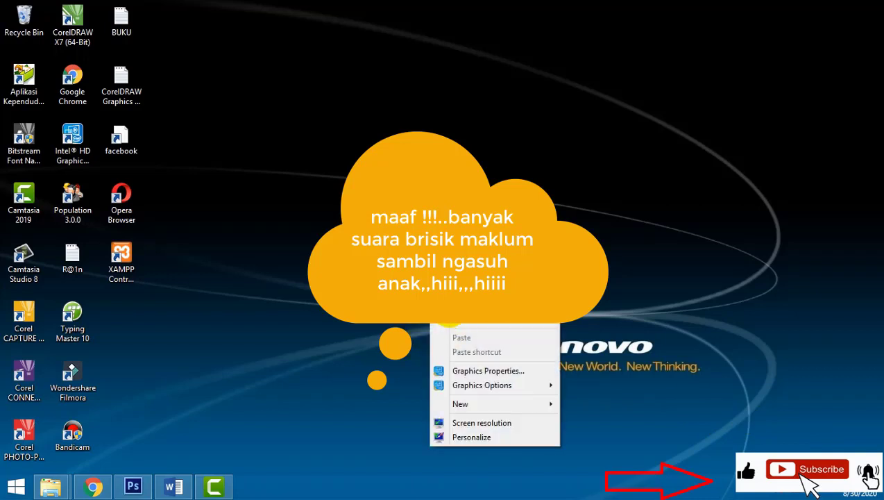
click(438, 317)
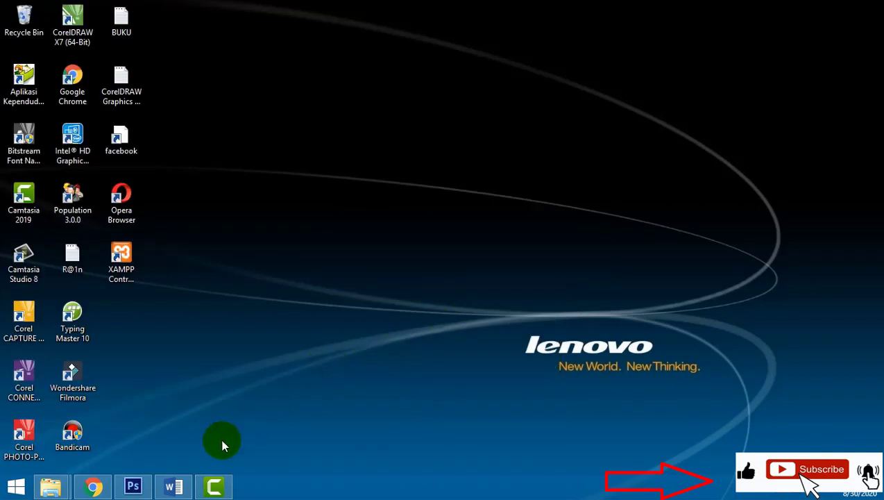
Back in Word, delete all the old name and address text, zoom out and turn on the ruler.
click(174, 488)
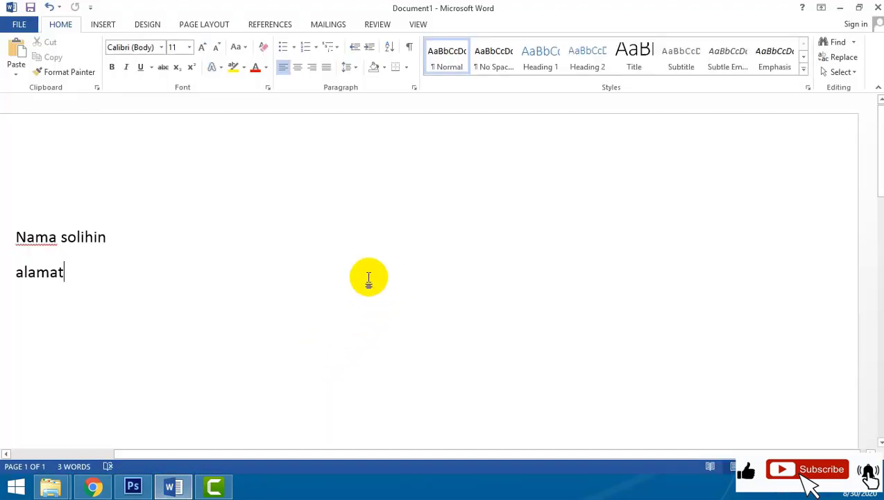
key(ctrl+a)
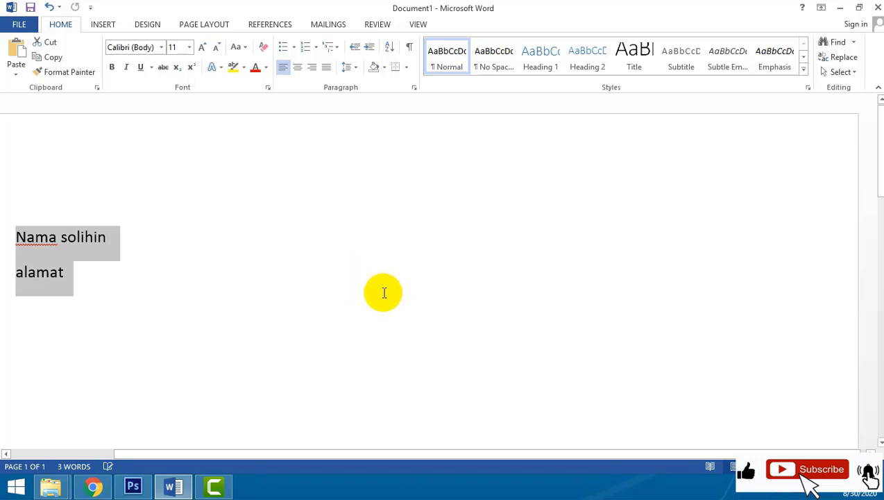
key(Delete)
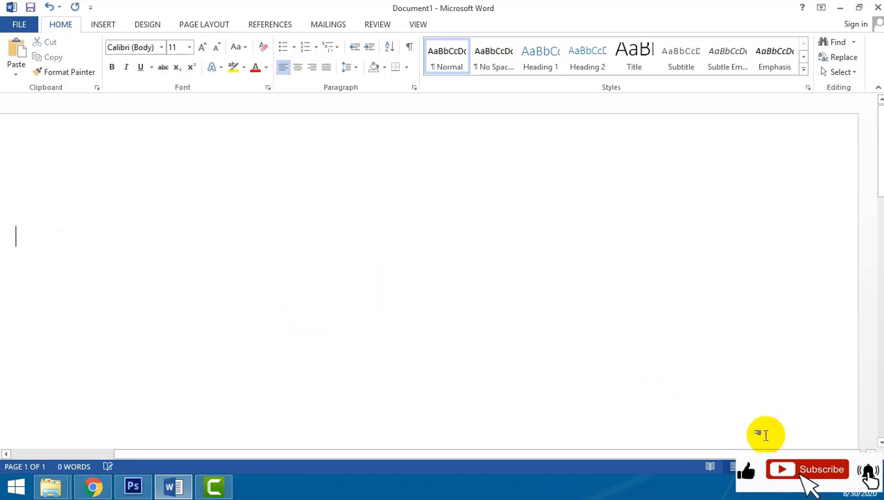
click(812, 467)
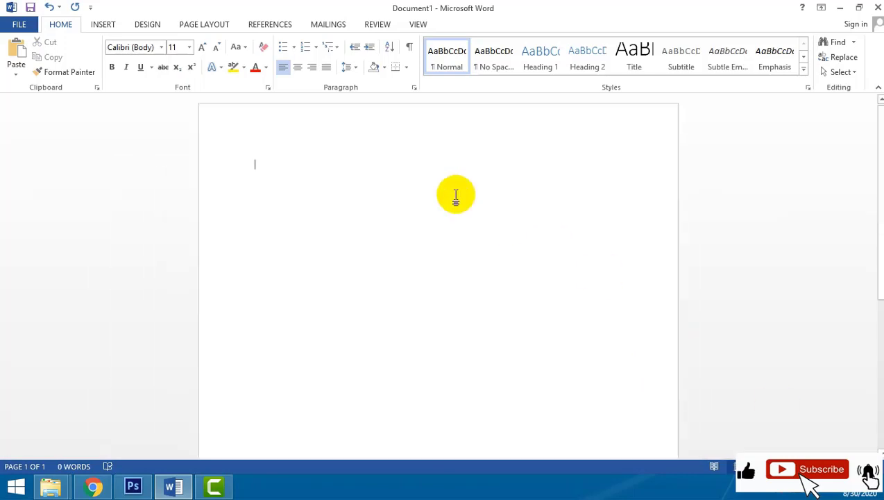
click(418, 24)
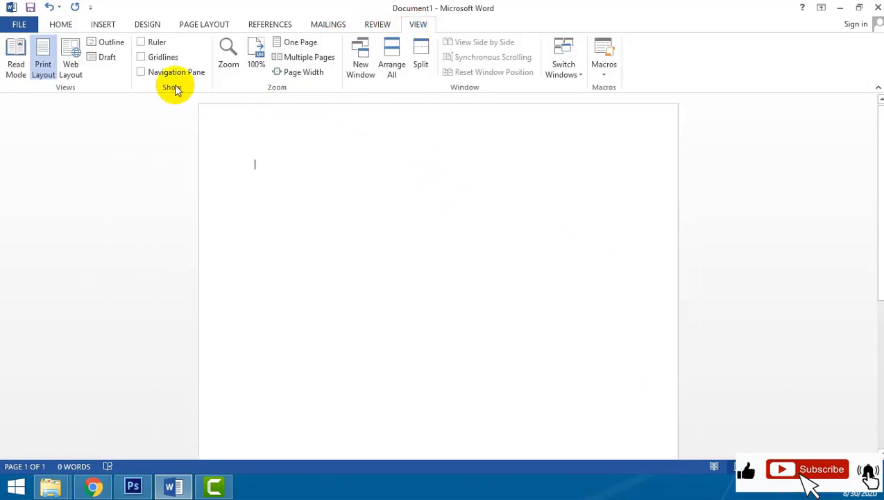
click(141, 42)
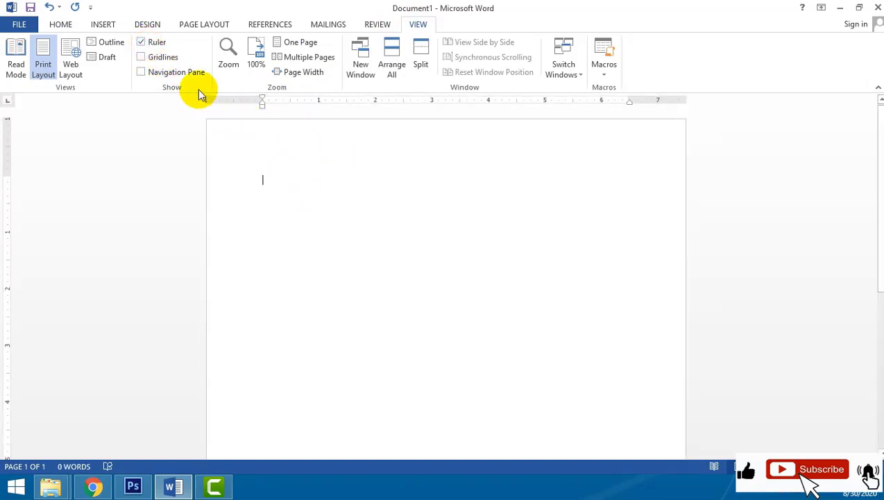
Type 'Serang, 30 Agustus 2020', then 'Kepada Yth,', then a dotted recipient line below.
click(332, 25)
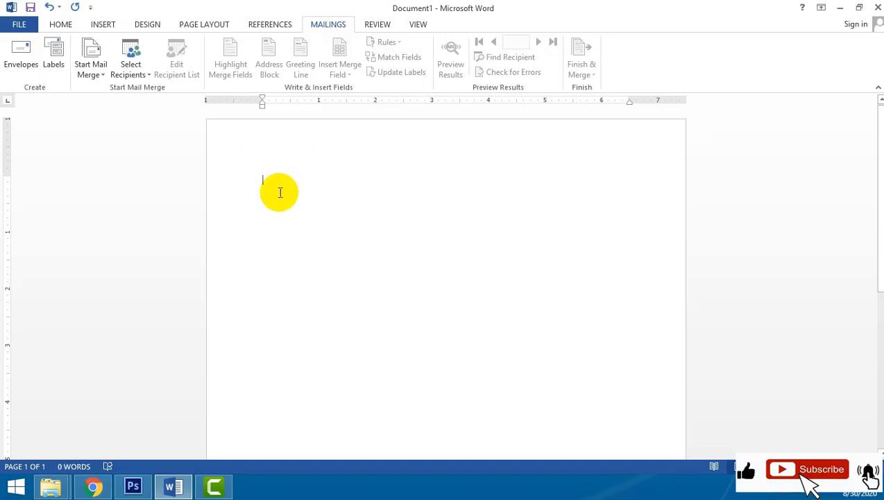
text(sen)
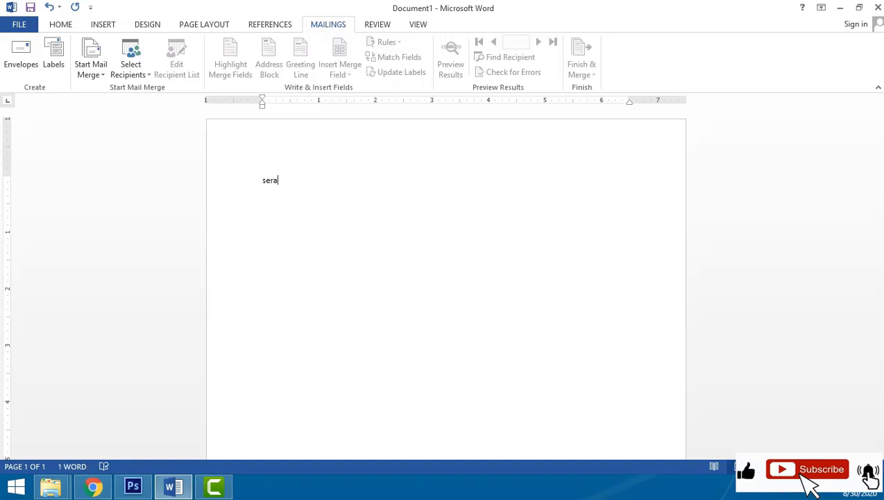
key(BackSpace)
key(BackSpace)
key(BackSpace)
text(Se)
text(rang,)
text(3)
text(0 Agust)
text(us 2020 )
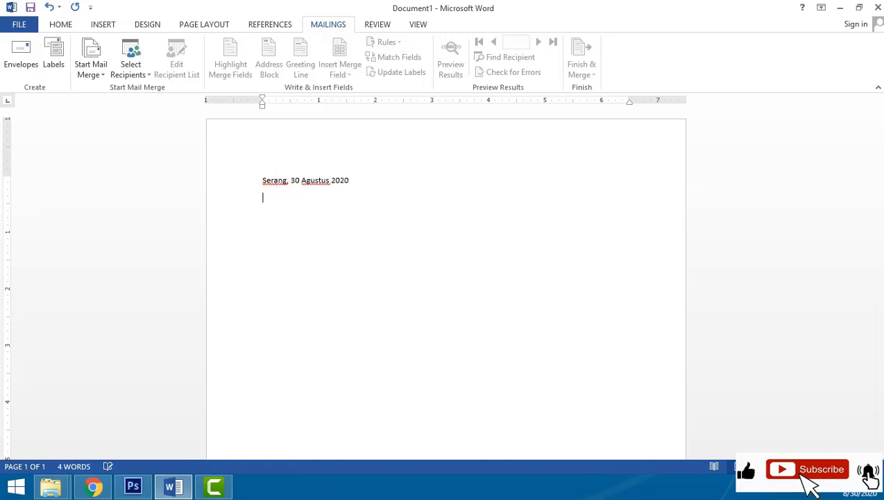
text(Kepada)
text( Yth)
text(,)
key(Return)
text(.)
text(...........................)
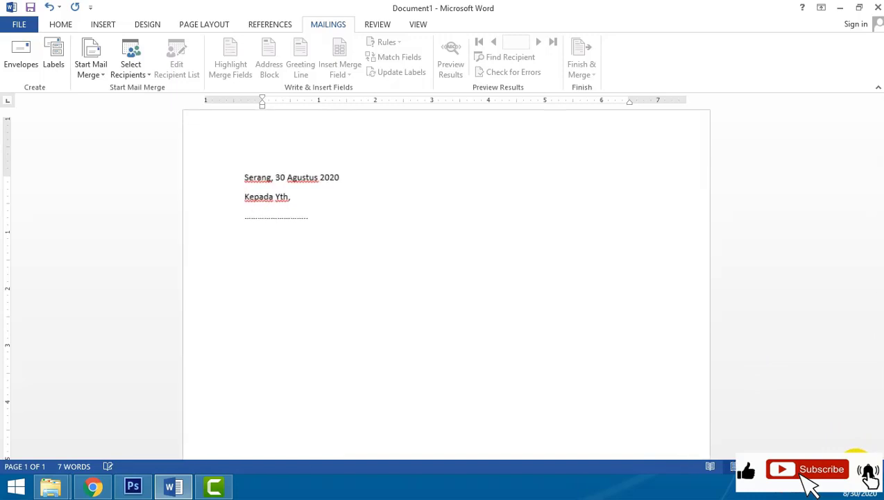
scroll(444, 277, up, 4)
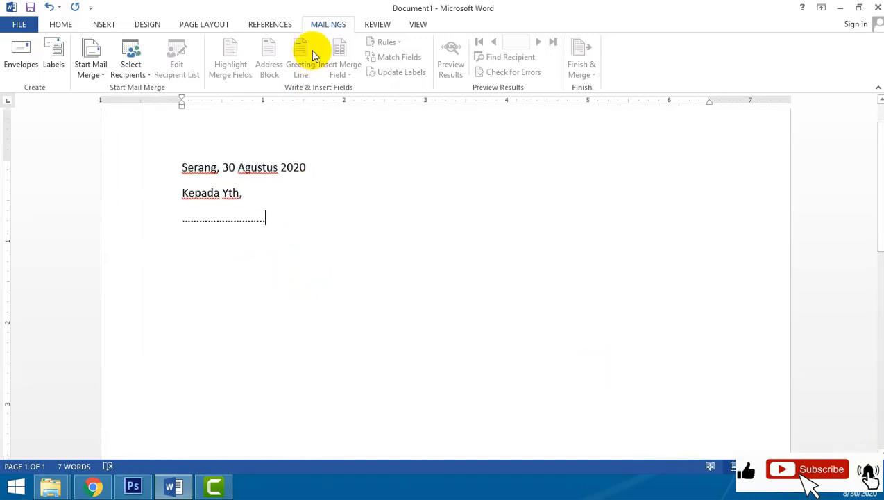
Lengthen the first dotted line and add two more dotted lines beneath it.
click(285, 219)
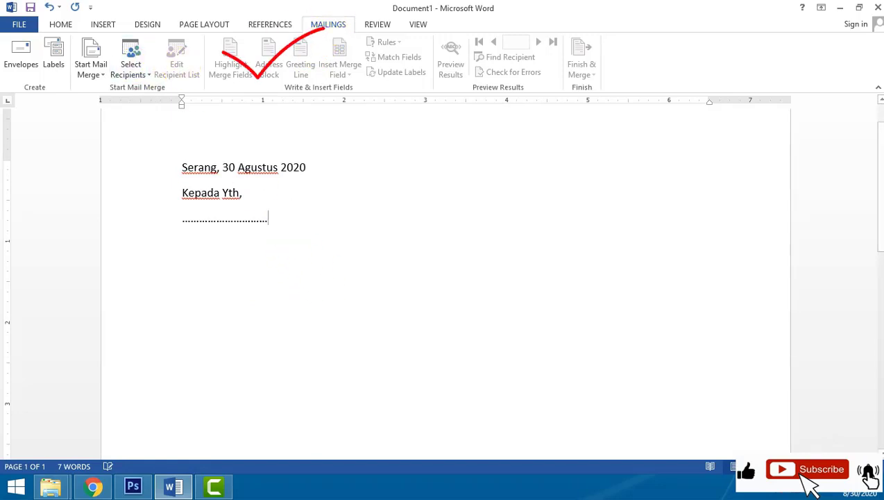
text(....)
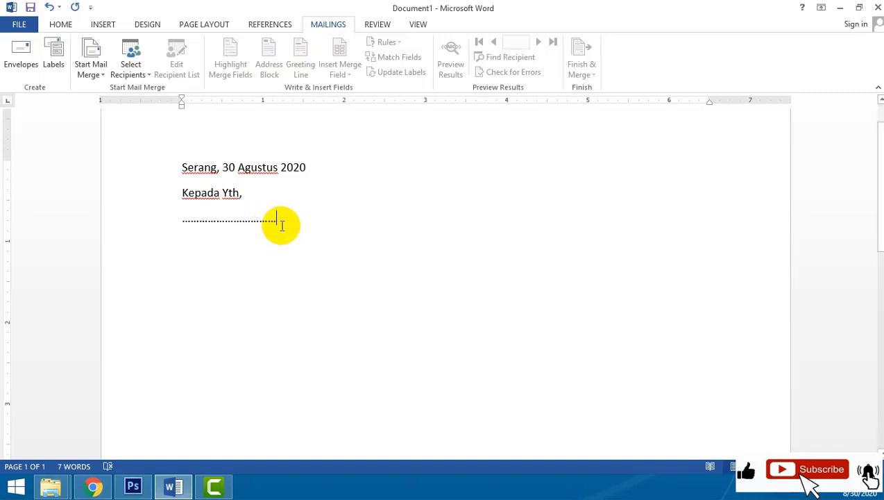
key(Return)
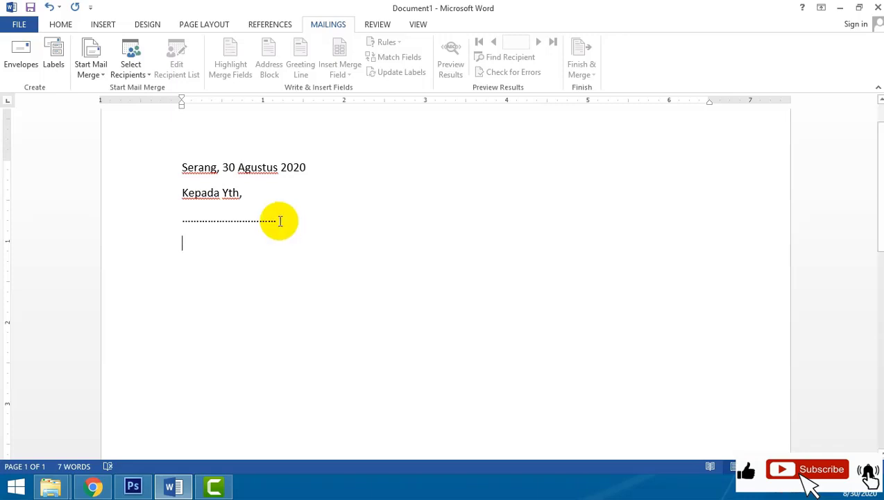
drag(279, 221, 182, 219)
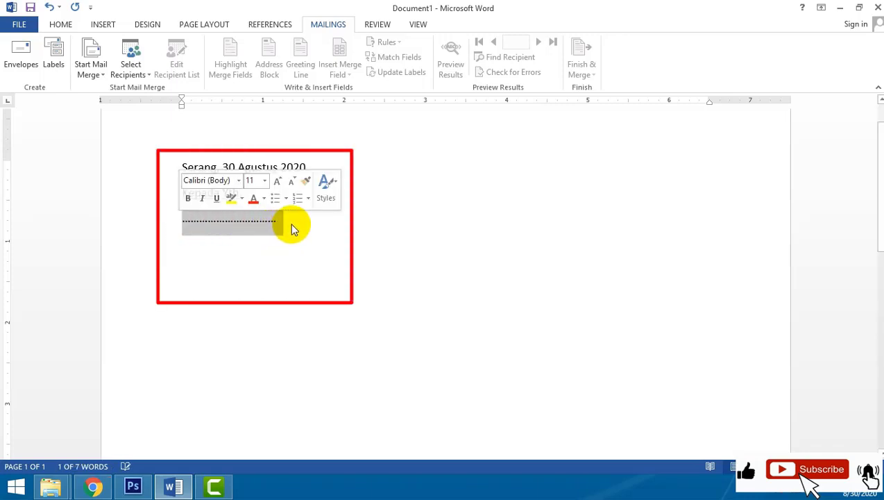
drag(290, 220, 177, 220)
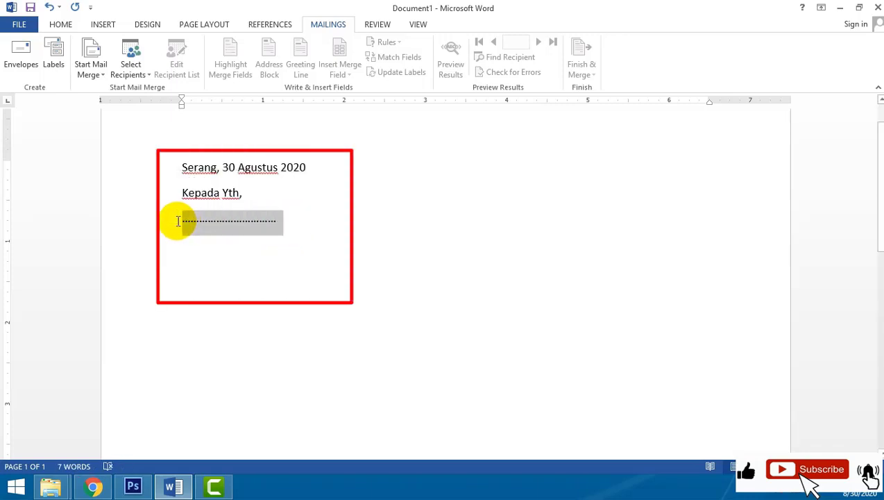
click(297, 222)
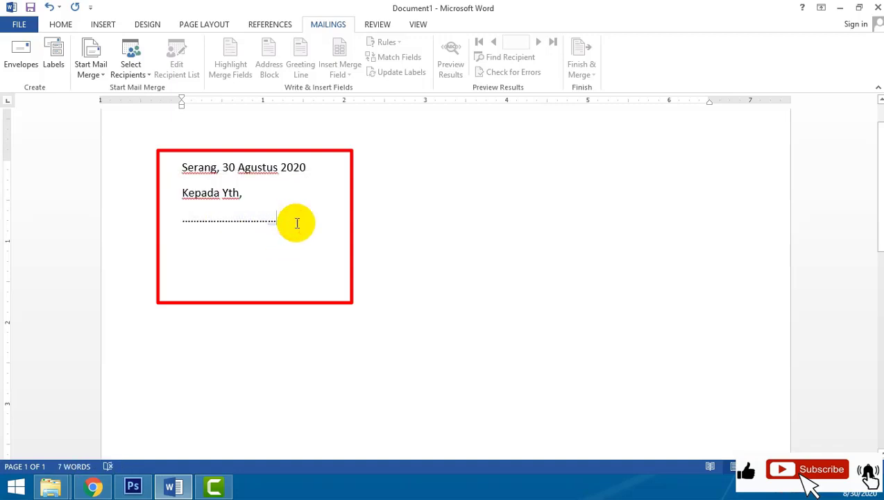
key(Return)
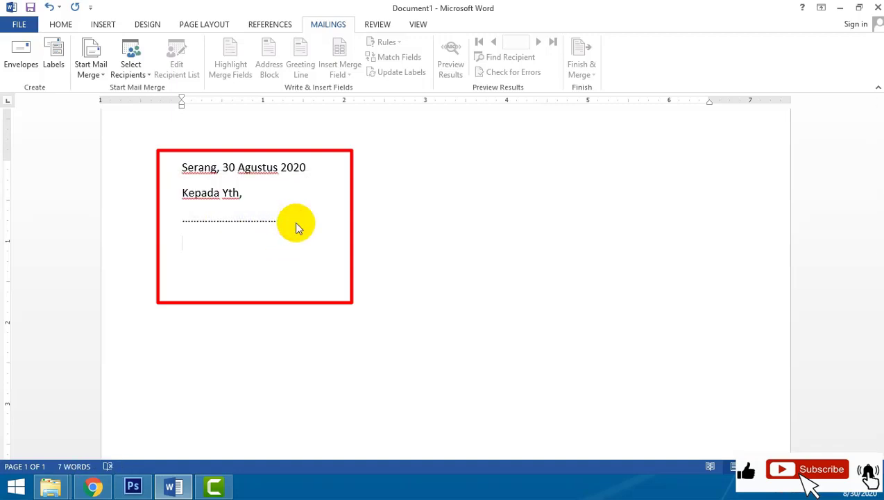
text(...................................)
key(Return)
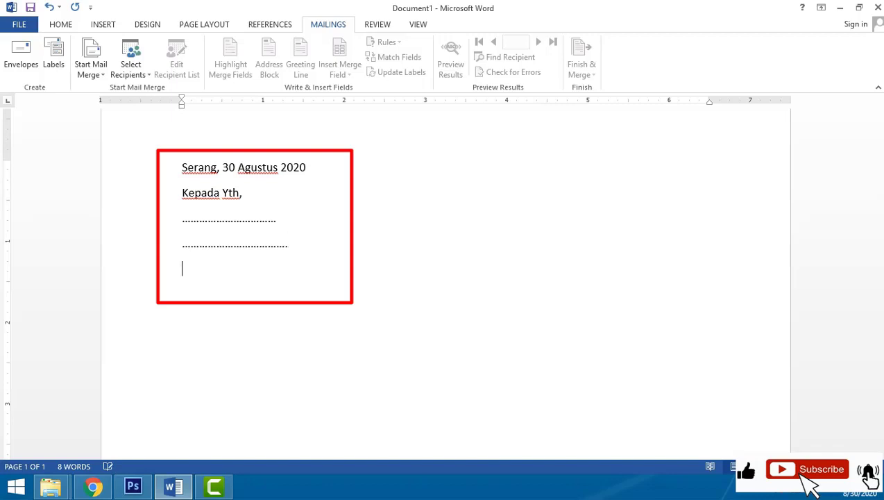
text(.........................................)
text(..........)
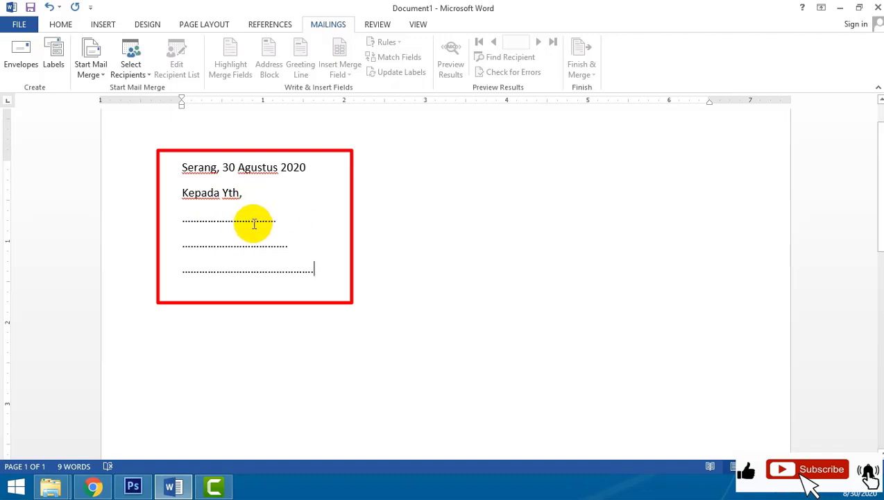
Check each of the three dotted lines and add a blank line below them.
click(276, 220)
drag(276, 219, 180, 221)
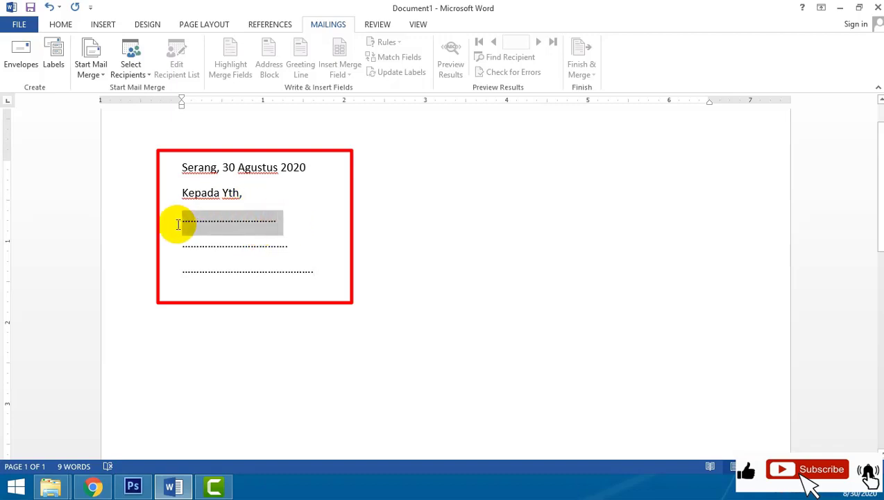
drag(288, 246, 182, 249)
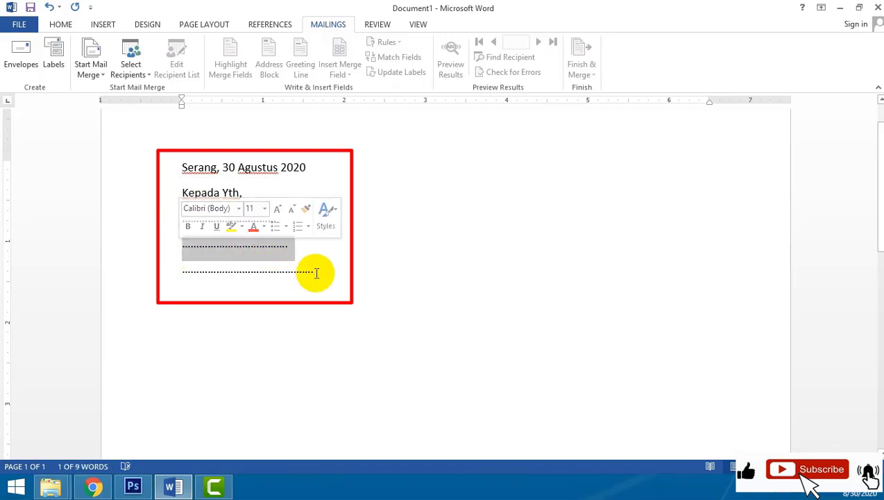
drag(316, 272, 183, 273)
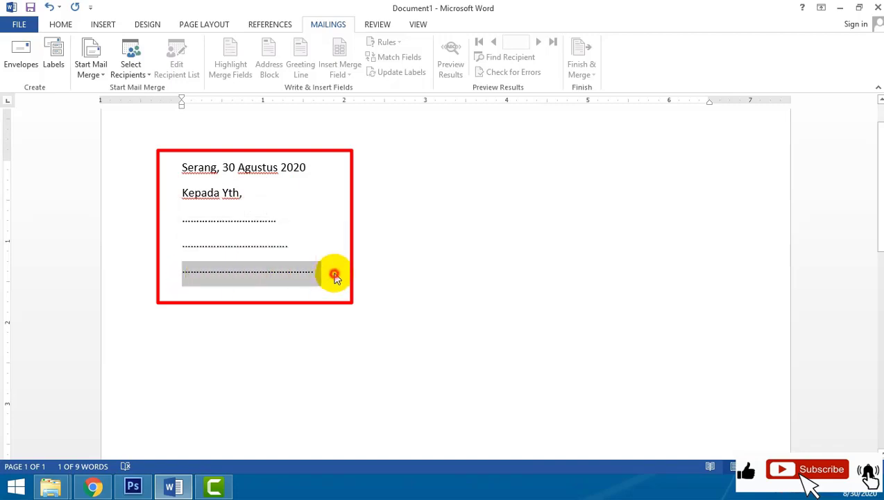
click(335, 277)
key(Return)
key(Return)
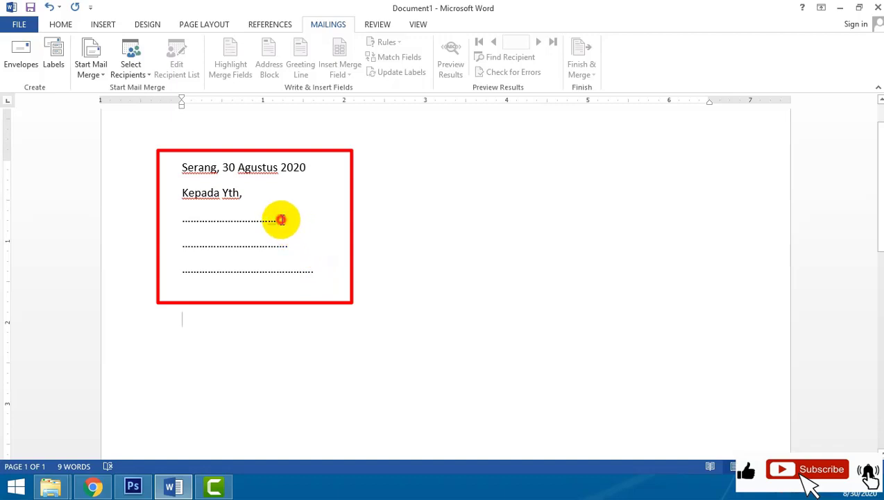
drag(282, 221, 181, 224)
drag(295, 247, 174, 253)
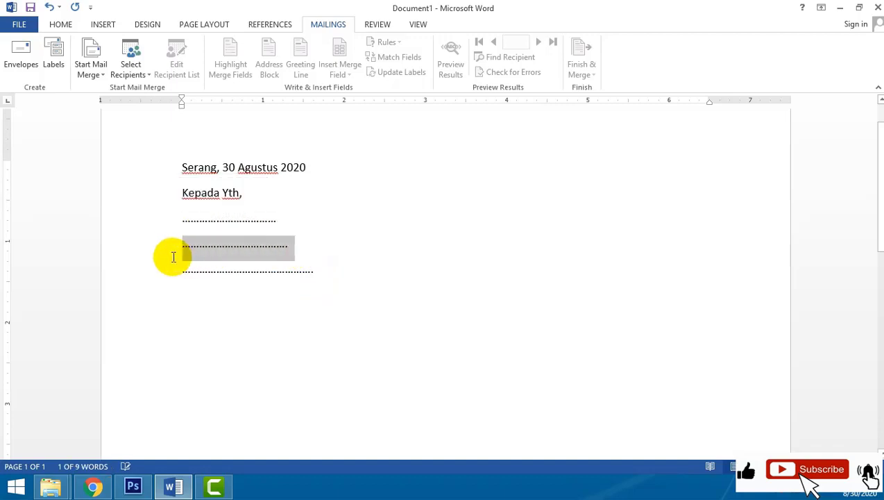
mouse_move(327, 273)
mouse_down()
mouse_move(208, 286)
mouse_move(182, 276)
mouse_up()
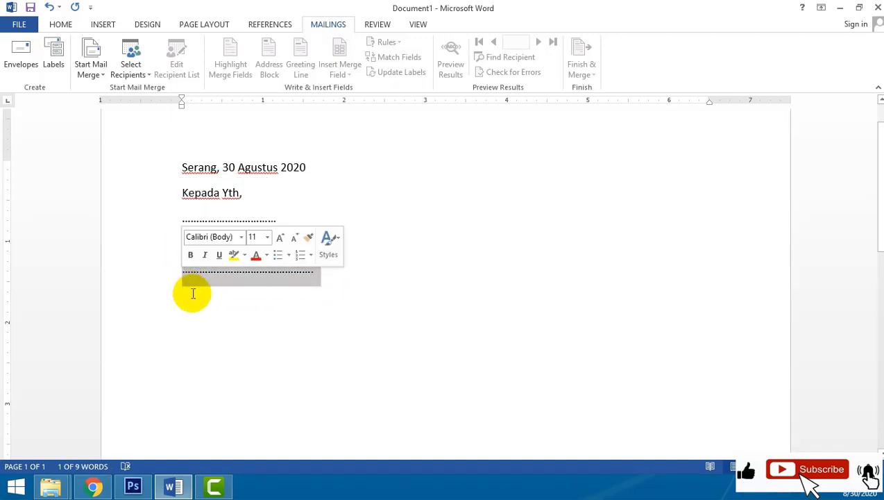
click(330, 311)
Write the greeting and the paragraph inviting all PT ABCDXYZ shareholders to the annual meeting.
key(Return)
text(D)
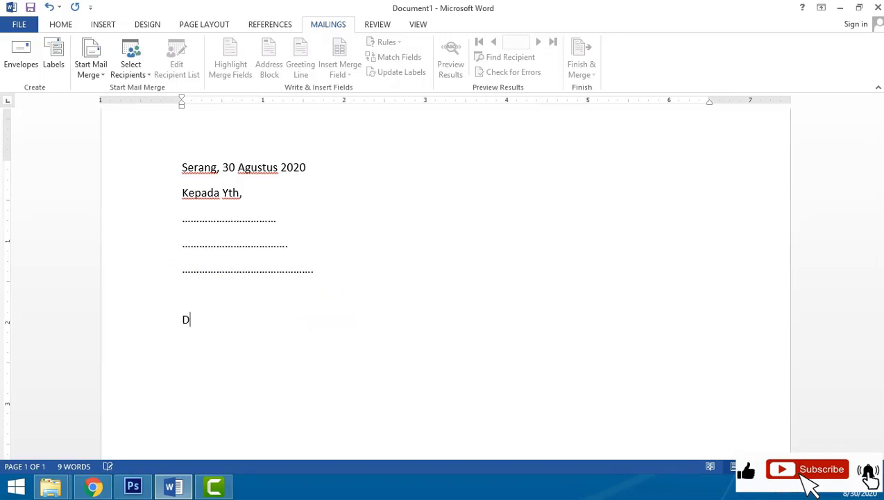
text(engan H)
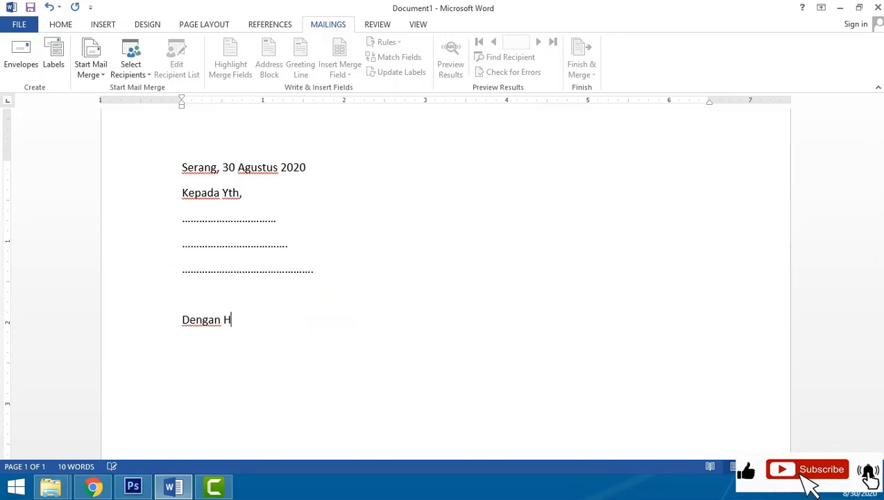
text(ormat,)
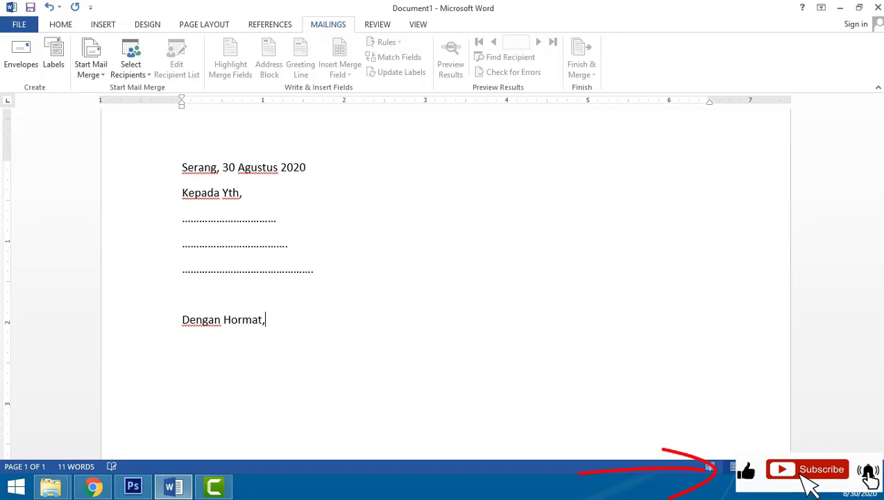
key(Return)
text(u)
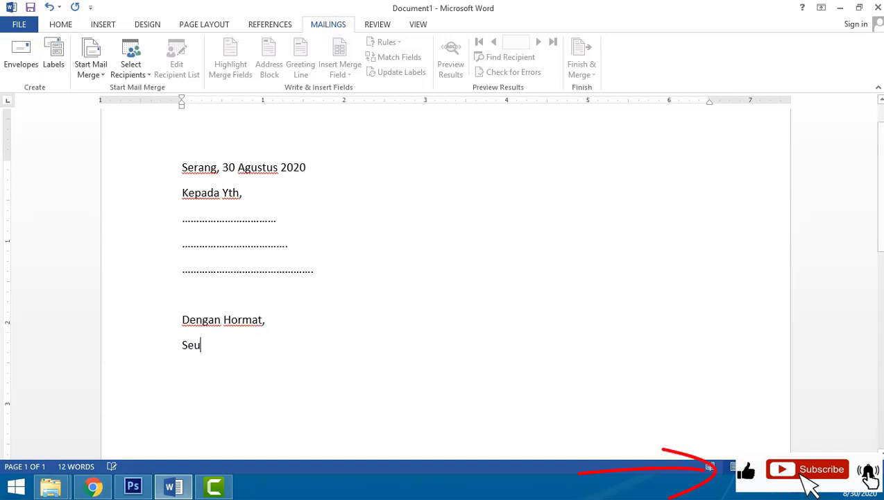
text(nungan den)
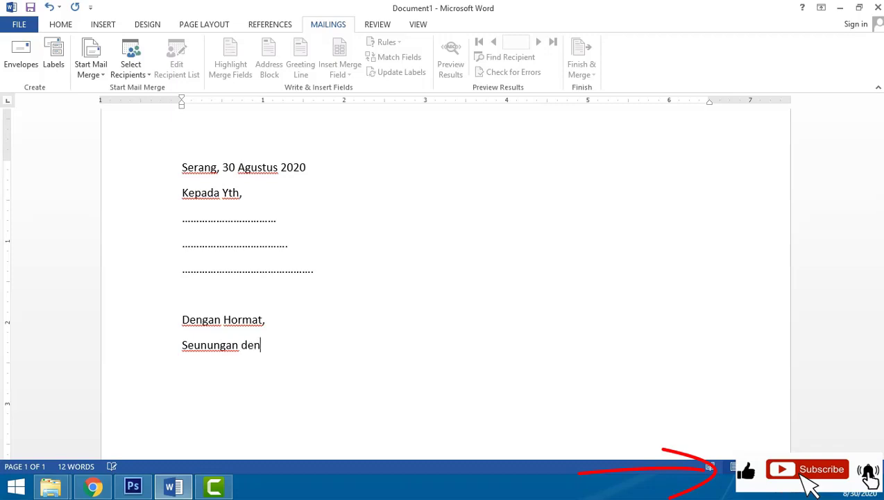
key(BackSpace)
key(BackSpace)
key(BackSpace)
text(de)
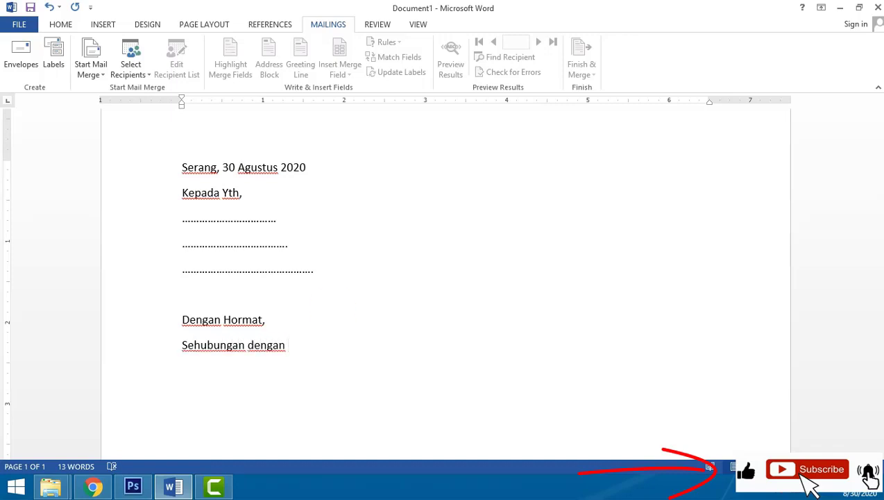
text(tahun 2)
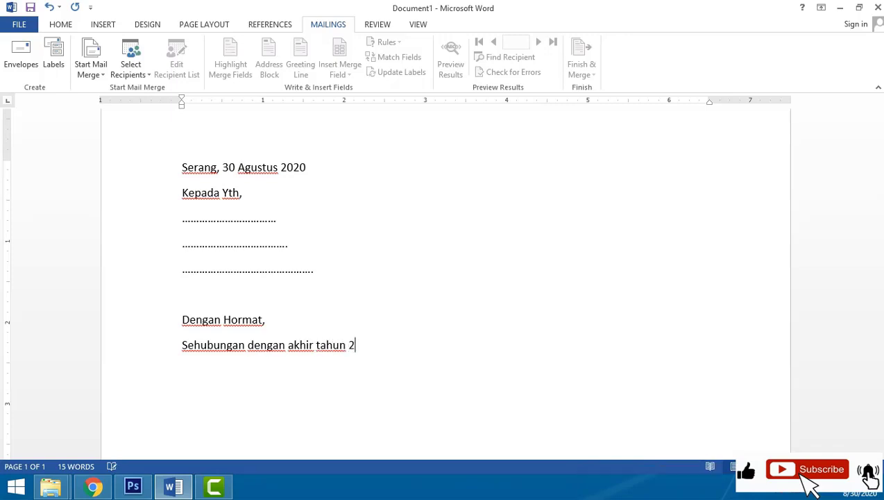
text(020 maka kami mengundang )
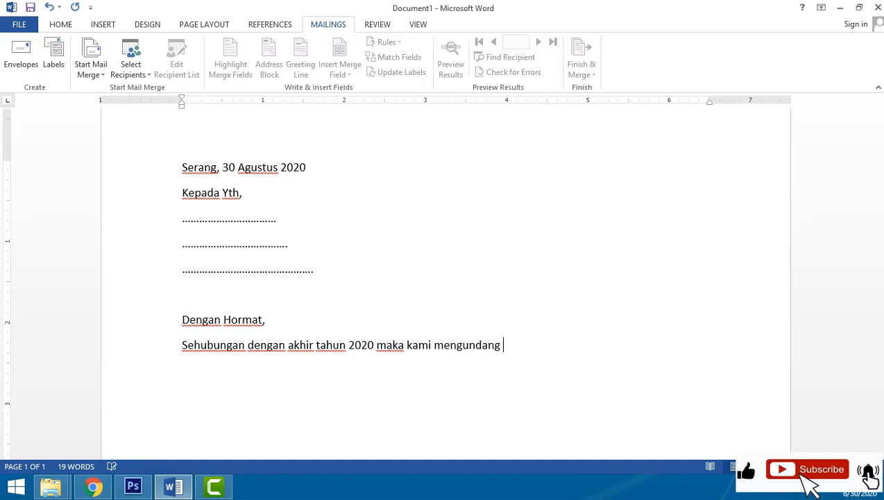
text(seluruh p)
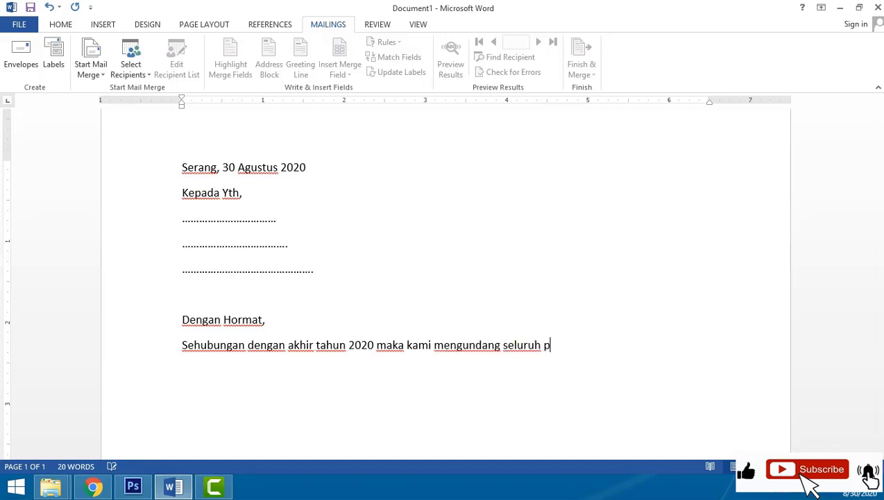
text(emegnag saha pada PT ABCDX)
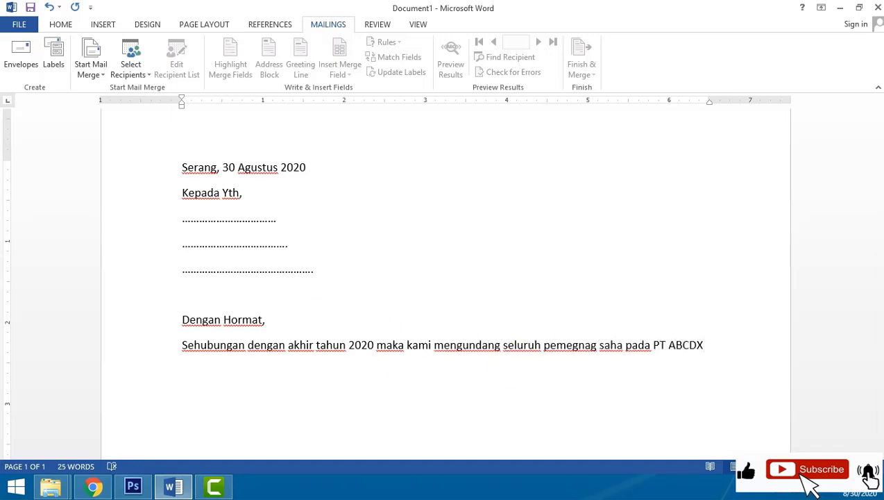
text(YZ...untung menghadiri ra)
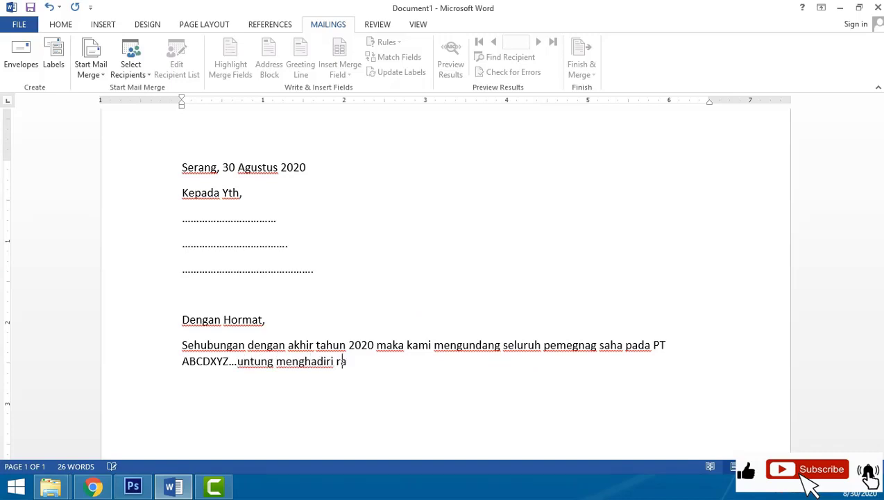
text(pat)
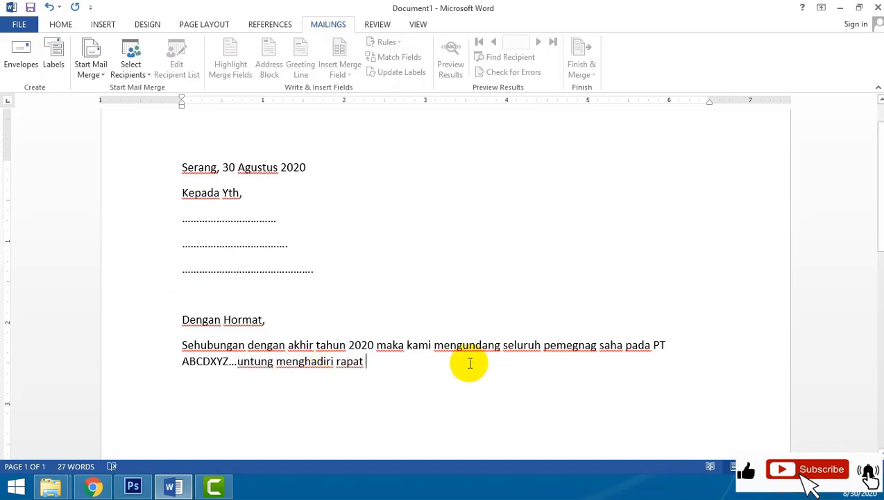
text( tahunan pemegang saham)
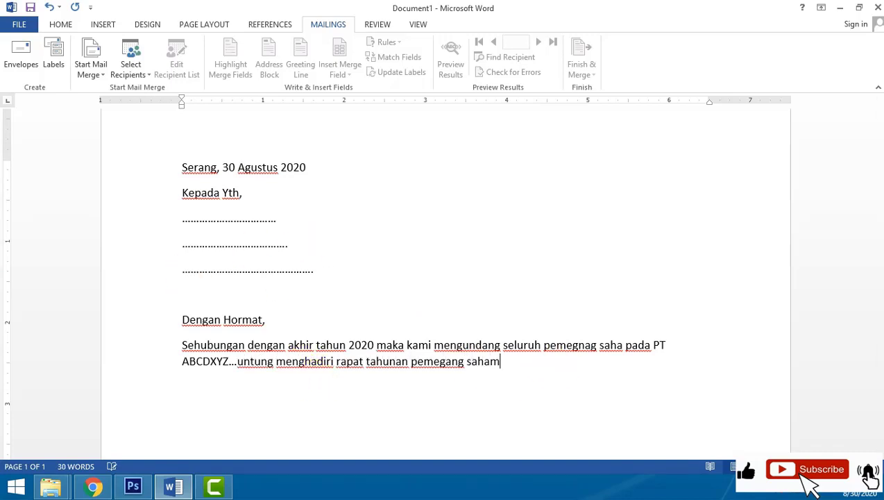
Add the 'Yang akan dilaksanakan pada' line and an indented Hari/Tanggal entry: Senin, 10 September 2020.
key(Return)
text(Yang akan dilaksanakn pada :)
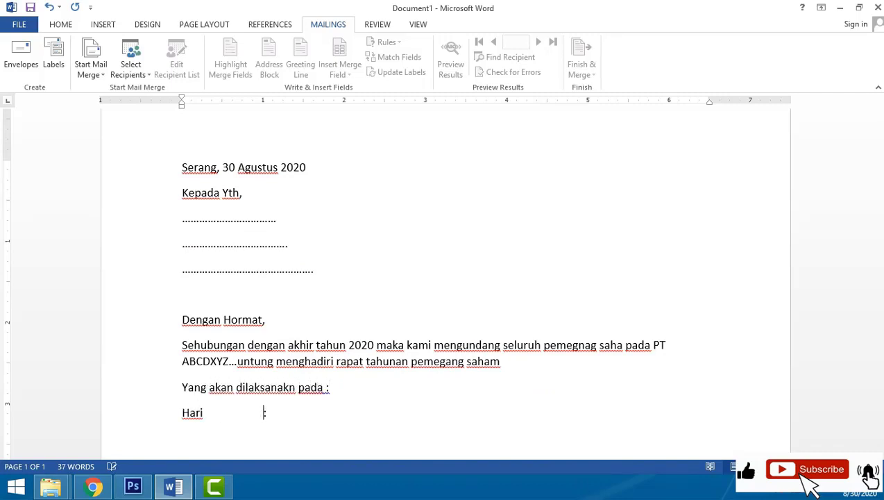
text(anggal)
key(End)
text(Senin, )
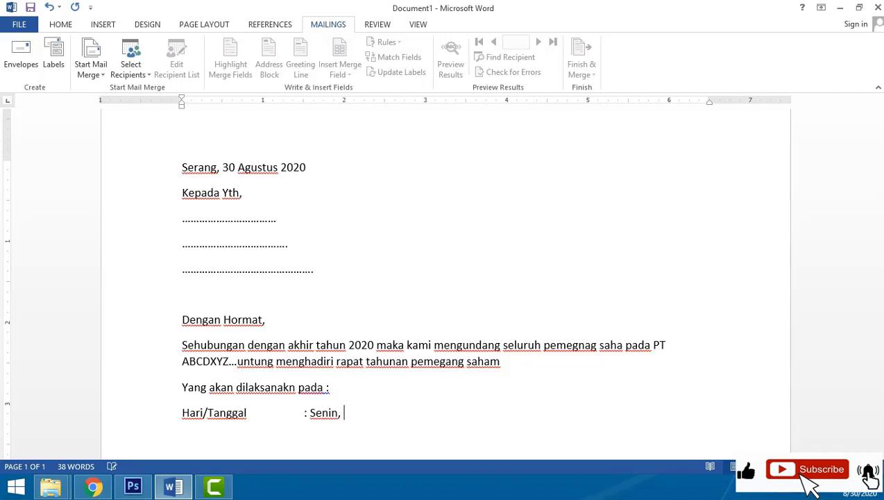
text(10 September 2020)
click(179, 412)
key(Tab)
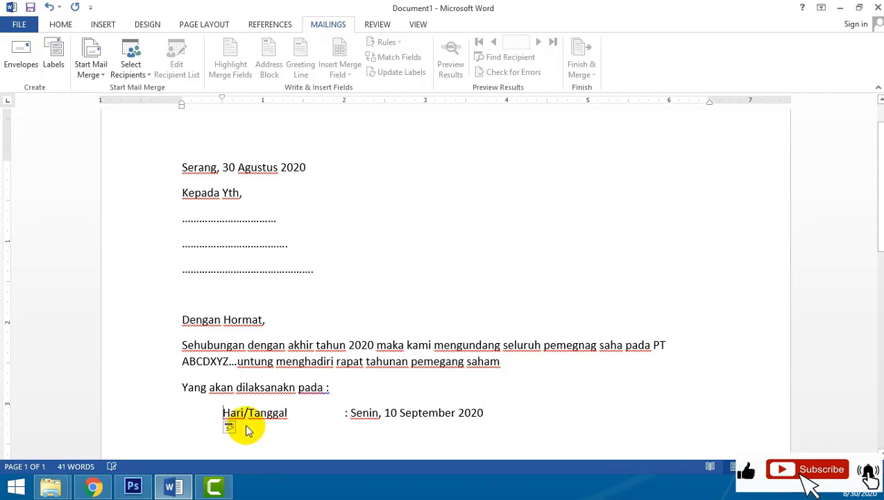
key(End)
key(Return)
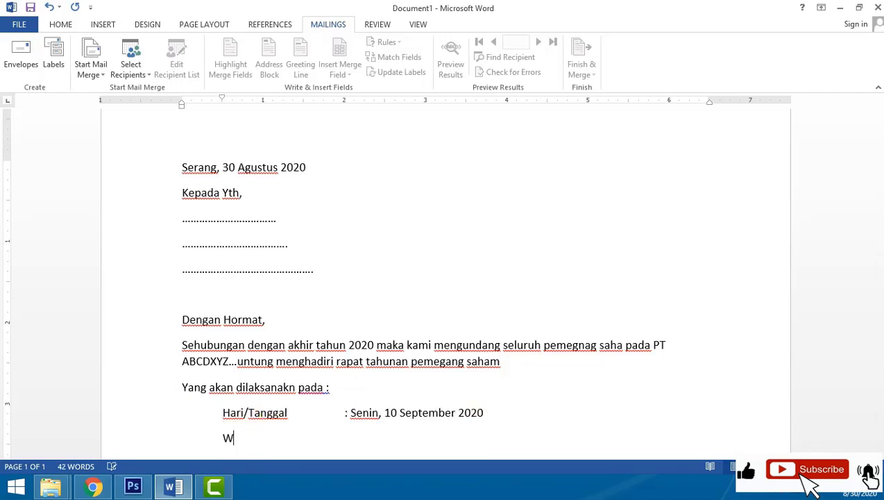
Add tab-aligned Waktu 08.00-12.00, Tempat Aula PT.ABCDXYZ, Alamat Serang Banten and Tema Pembagian SHU lines.
text(aktu)
key(Tab)
text(08.0)
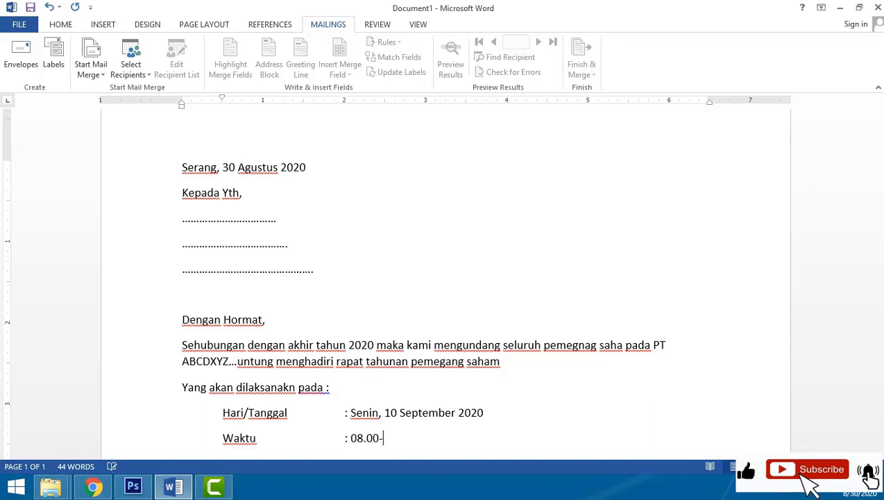
text(0-12.0)
key(Return)
text(Tempat		: A)
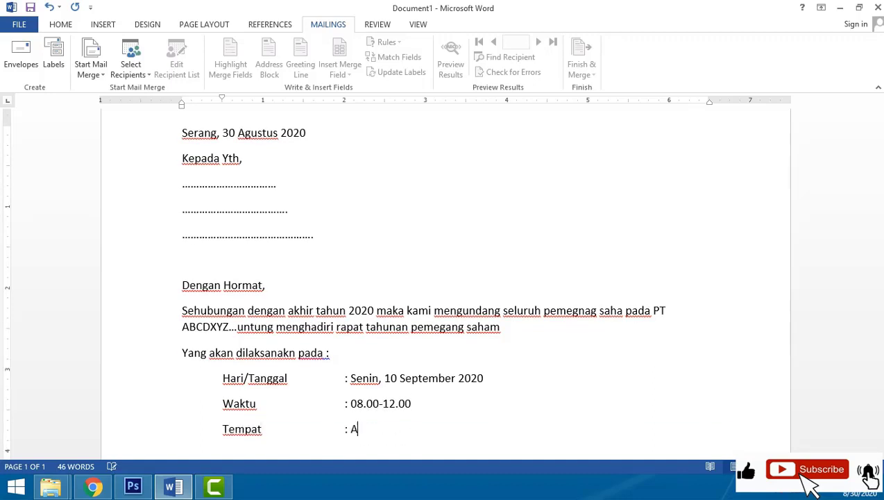
text(ula PT.ABCDXYZ... )
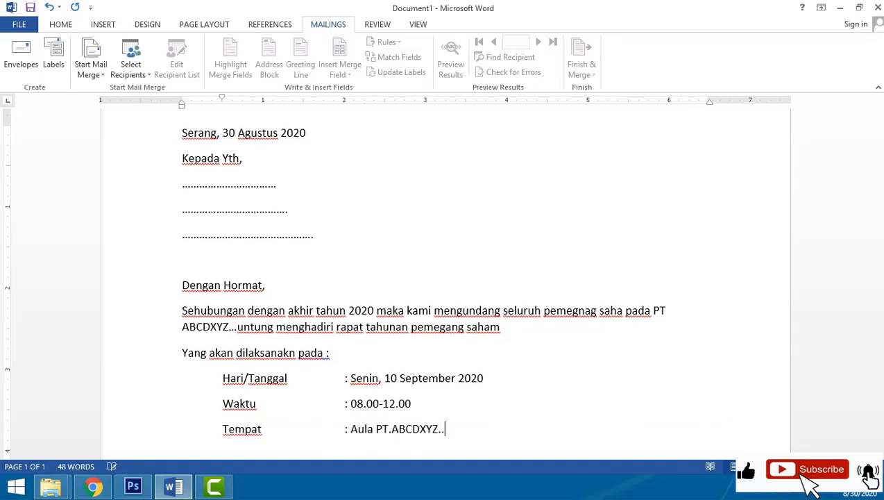
text(Alamat)
key(Tab)
text(: Serang)
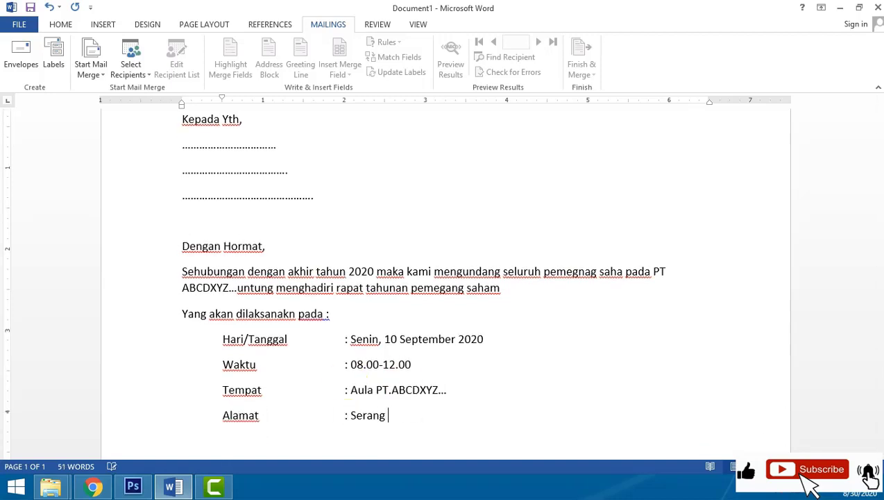
text( Banten Kawasan Industri )
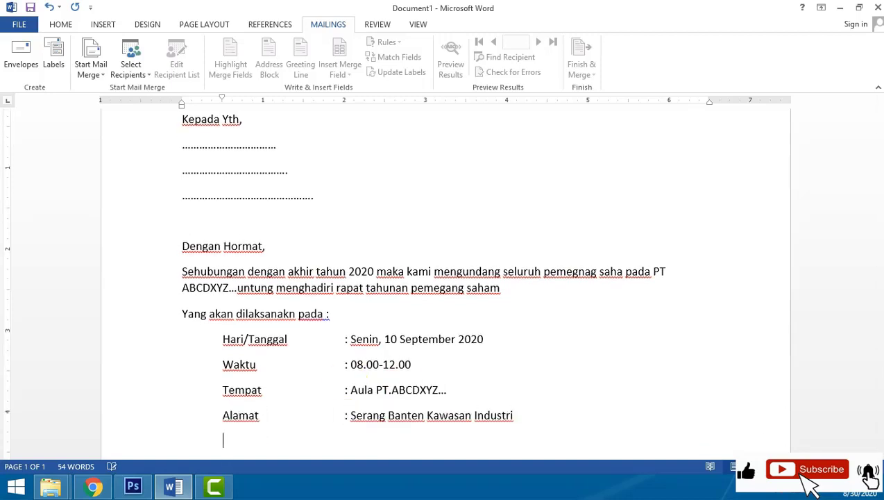
text(Tema)
key(Tab)
text(Pembagian)
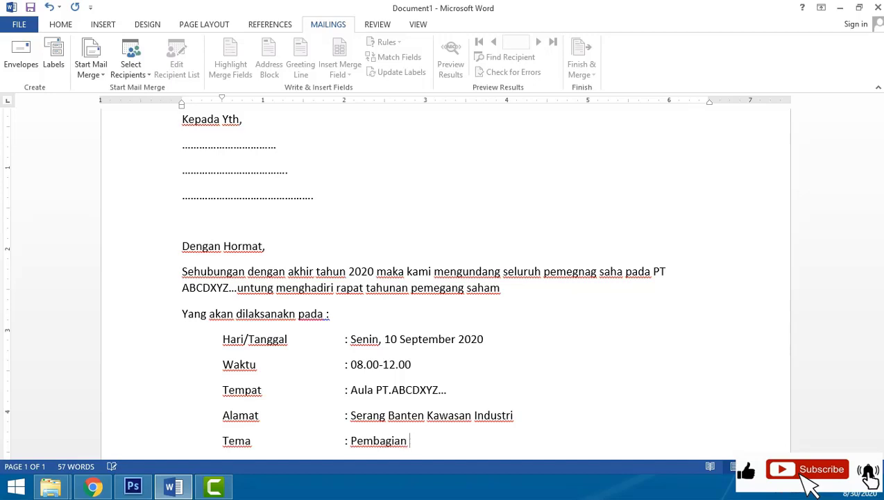
text( SHU)
key(Return)
Write the 'Demikian Undangan ini kami buat' closing, then 'Hormat Kami' and the signer's name.
key(BackSpace)
text(Demikia)
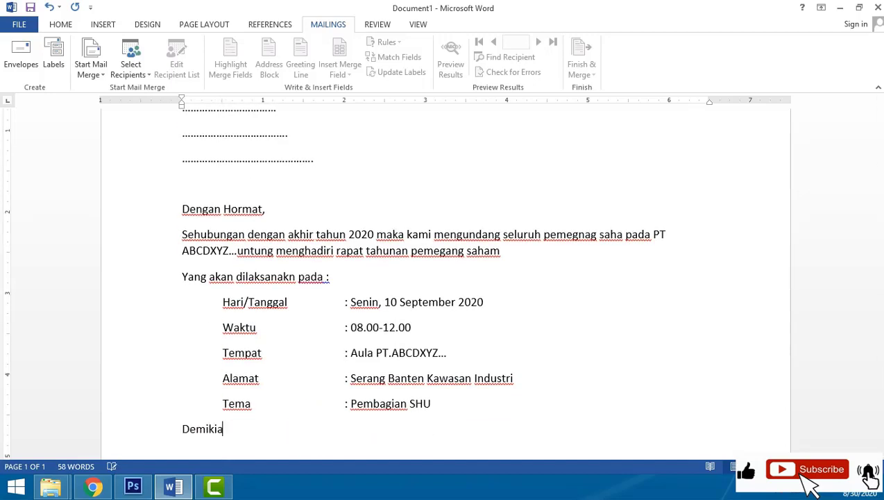
text(n Undangan ini kami buat, semoga bis)
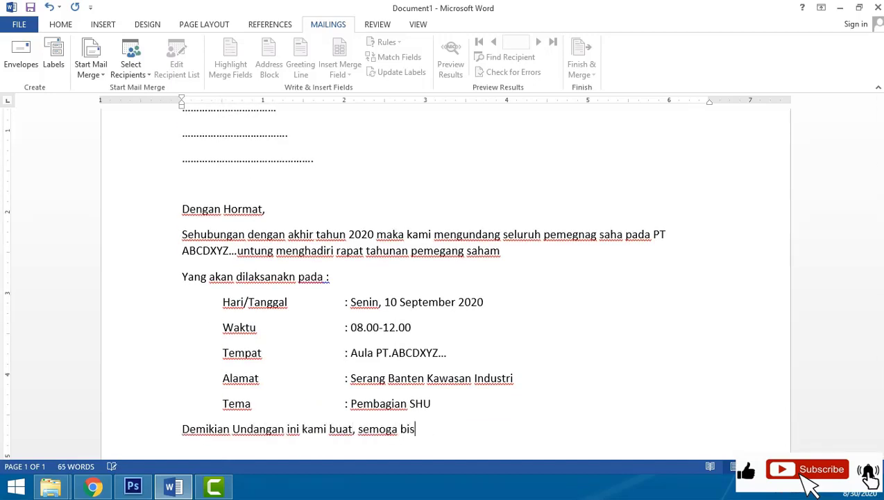
text(as hadir tepat waktu, d)
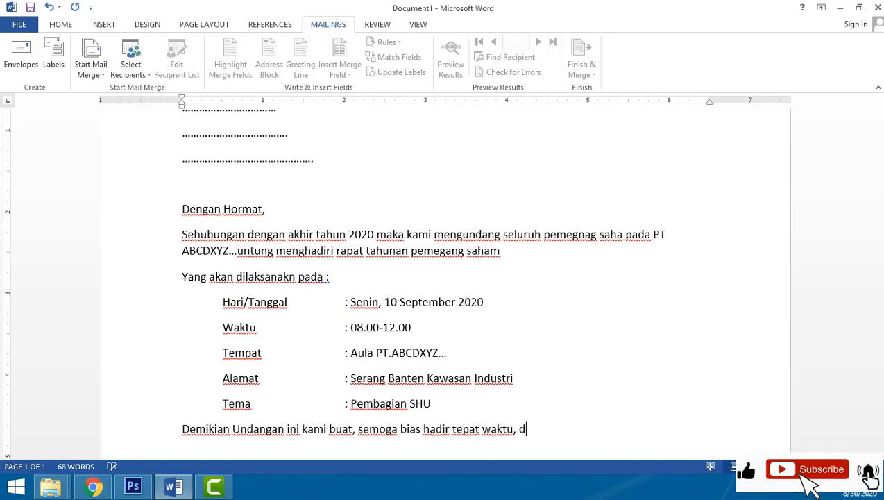
text(an kami ucapkan terima kasih)
key(Return)
key(Return)
text(Hormat)
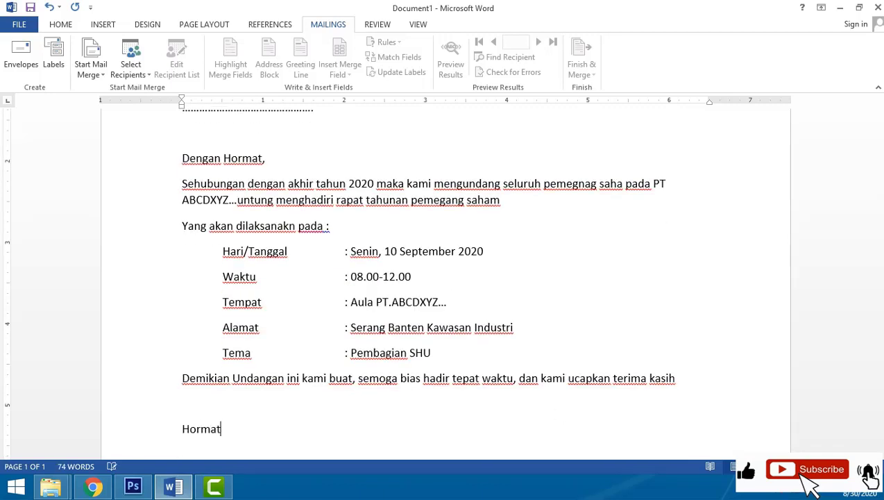
text( Kami)
key(Return)
key(Return)
key(Return)
text(Solihin)
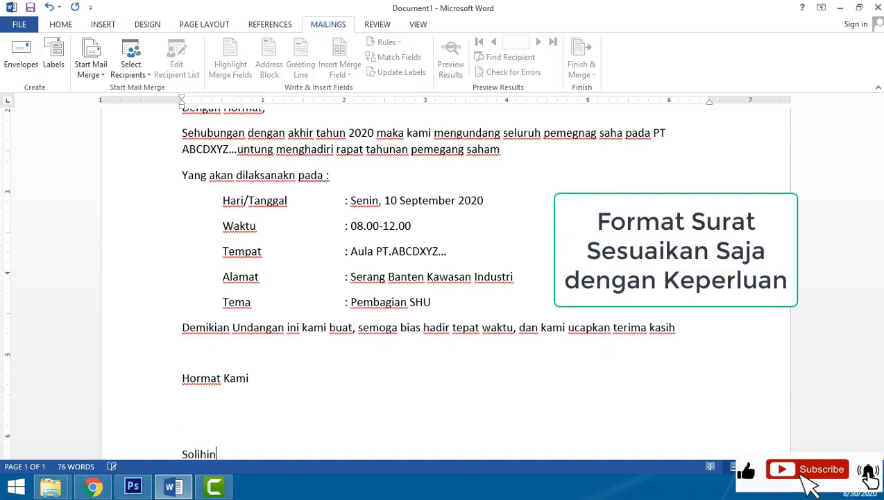
text( Bidzars)
key(BackSpace)
key(Return)
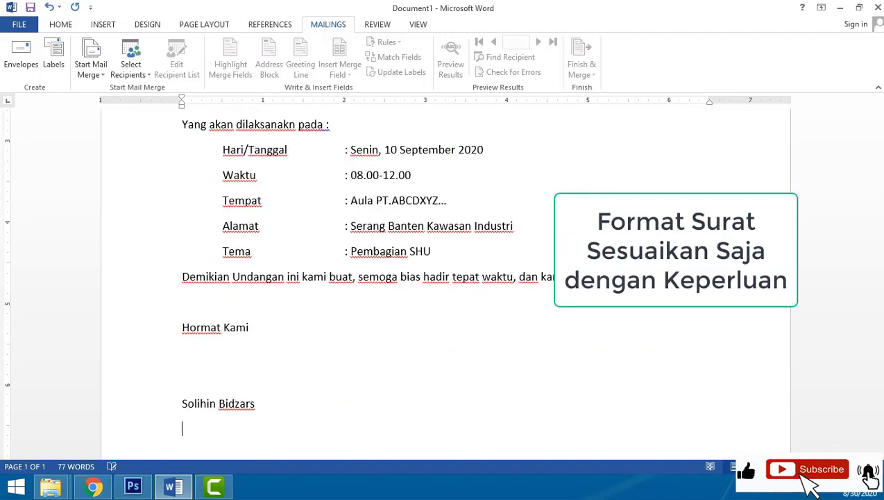
Type the title 'Direktur Utama' under the signer's name.
text(Direktur Utama)
click(167, 403)
click(65, 27)
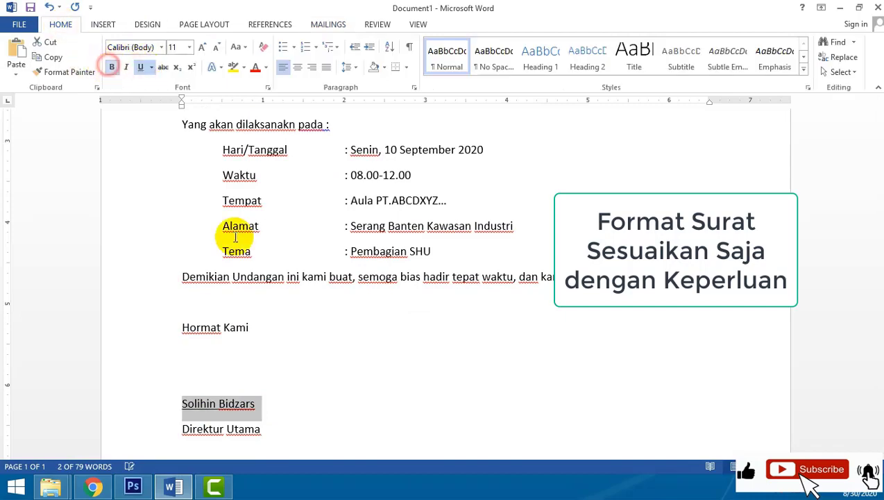
Select the three dotted address lines under 'Kepada Yth,' and begin saving the letter.
scroll(236, 227, up, 5)
drag(322, 319, 182, 263)
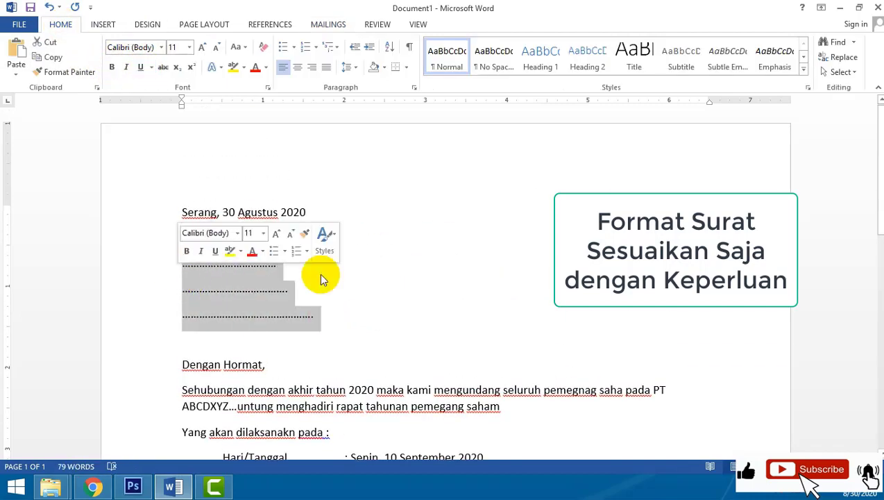
click(332, 321)
drag(332, 320, 179, 263)
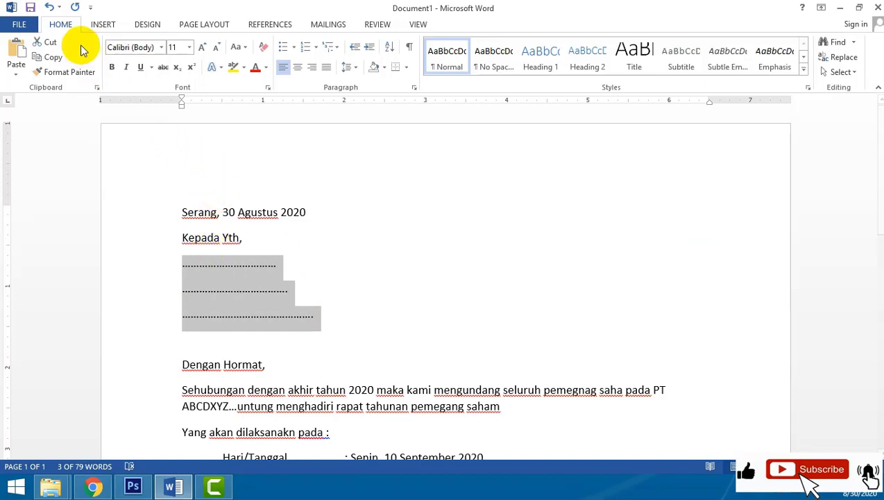
click(30, 7)
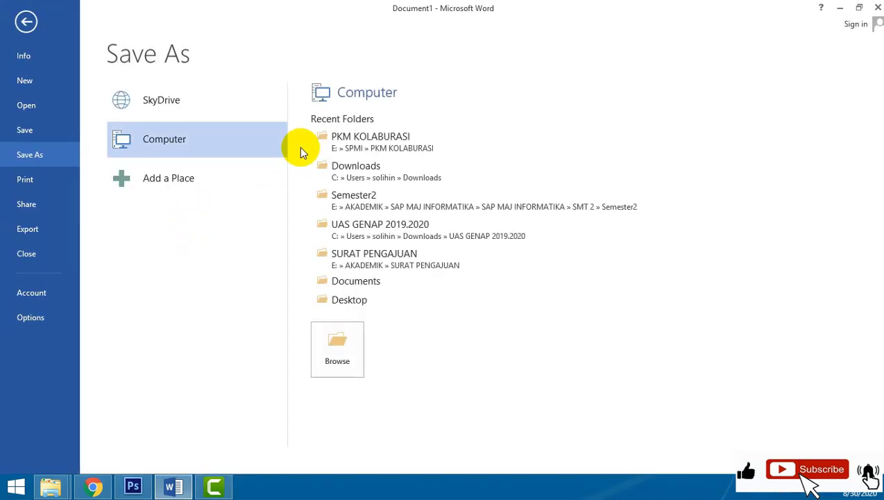
Save the letter into Documents with the file name 'Surat Undangan'.
click(337, 343)
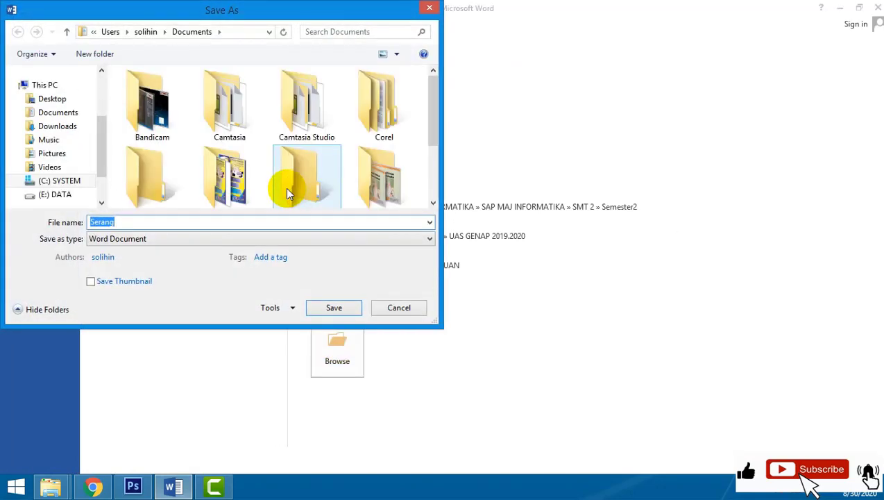
mouse_move(57, 131)
mouse_move(101, 135)
mouse_down()
mouse_move(102, 178)
mouse_move(99, 130)
mouse_up()
click(82, 140)
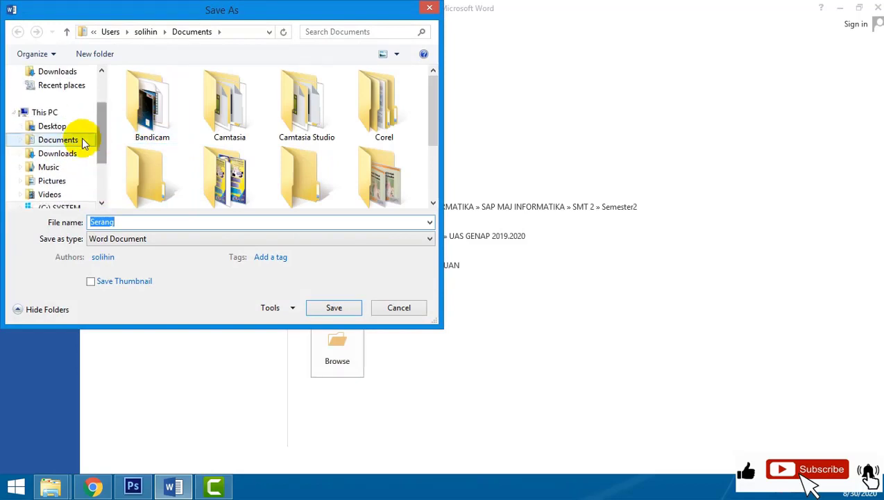
click(157, 224)
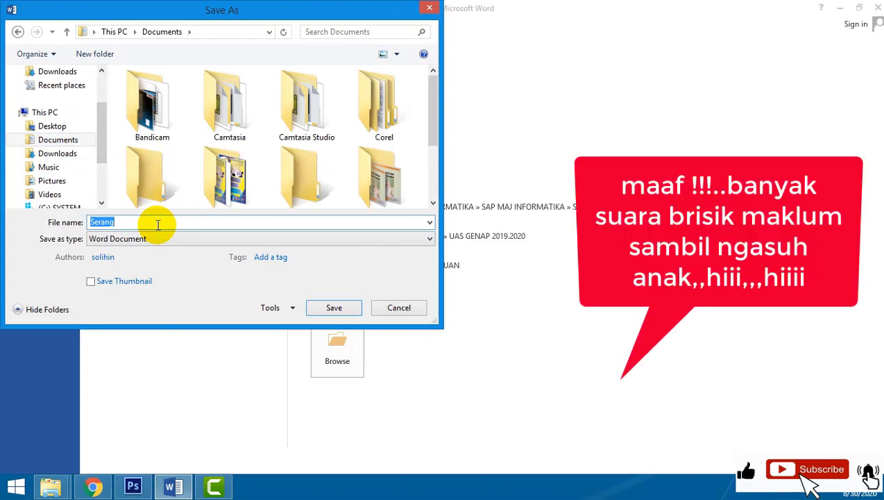
text(Surat Und)
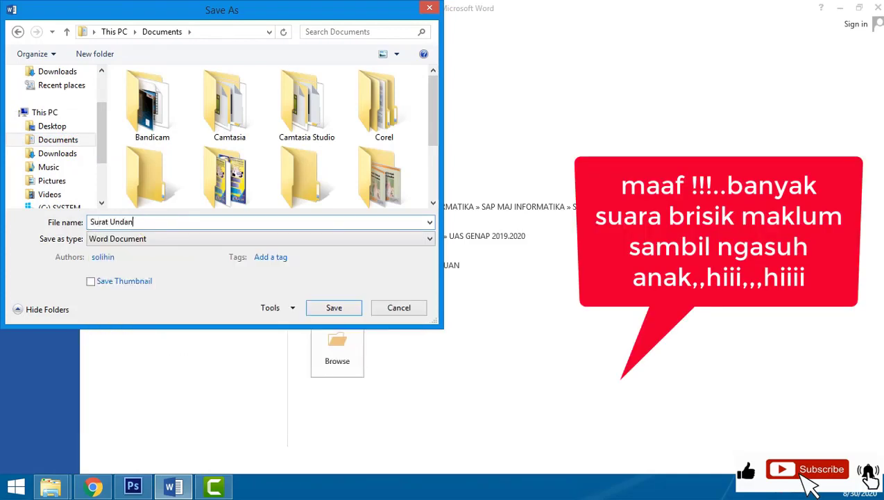
key(Return)
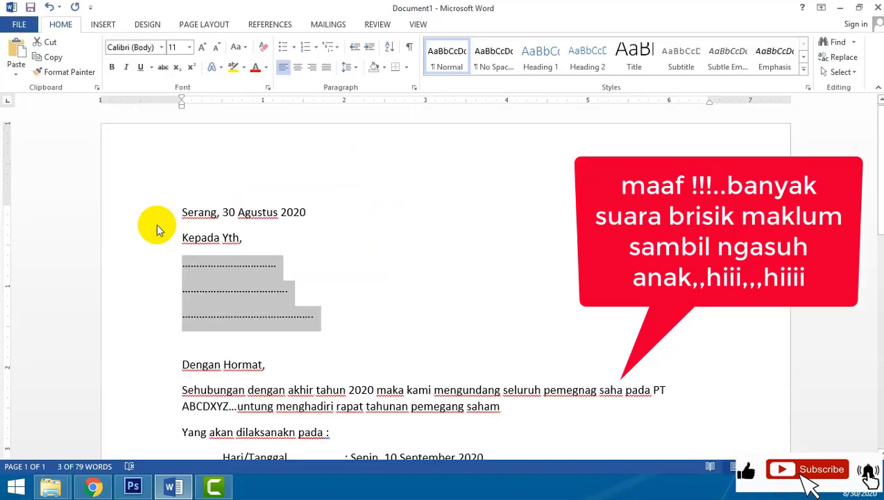
With the cursor on the first dotted line, choose Select Recipients > Type a New List.
click(293, 268)
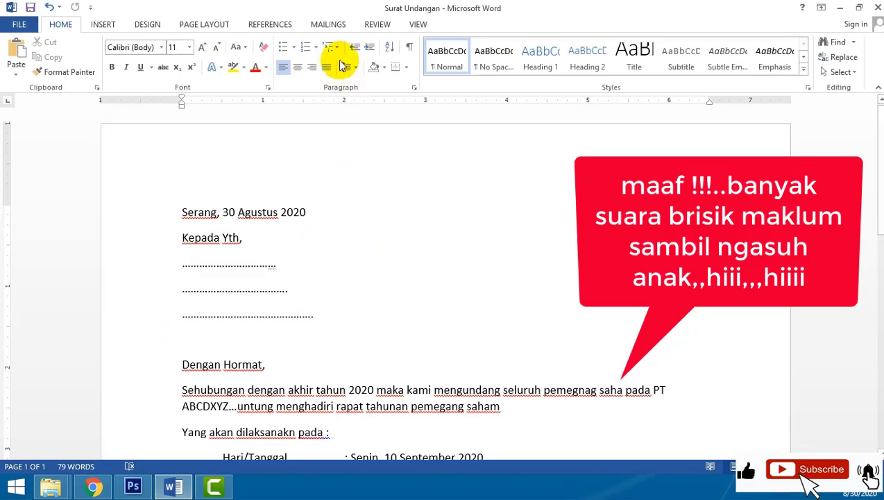
click(328, 24)
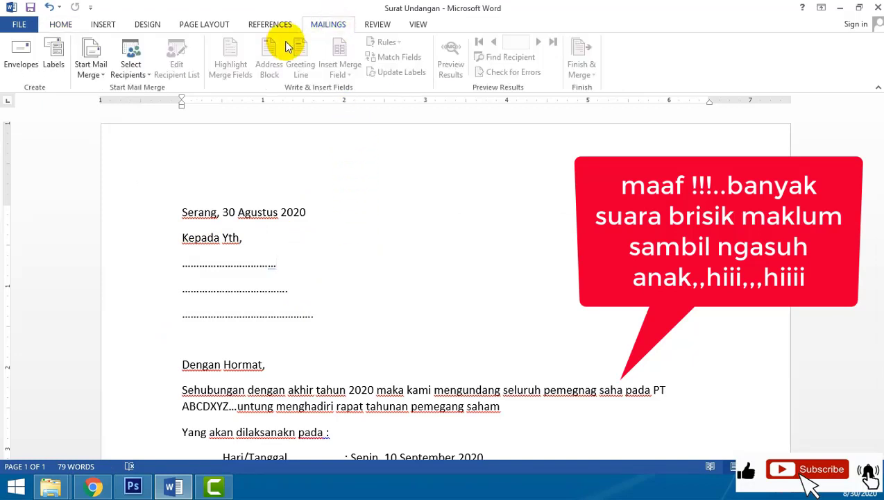
click(147, 75)
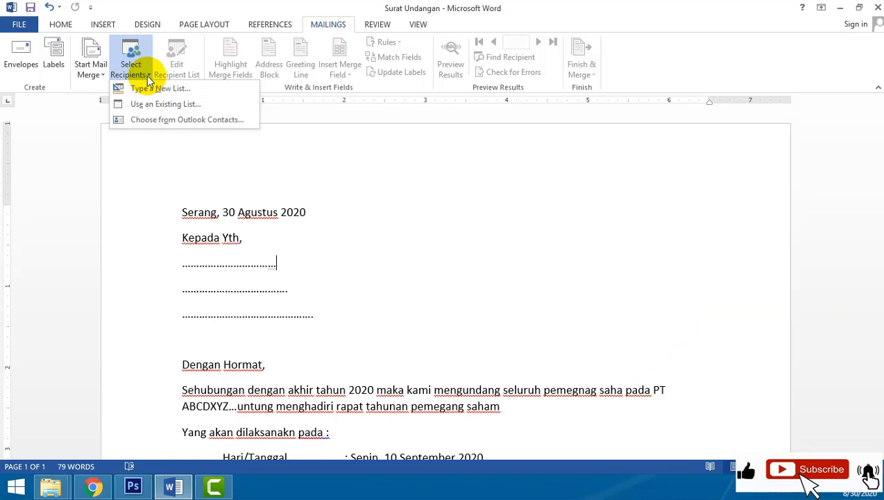
click(182, 92)
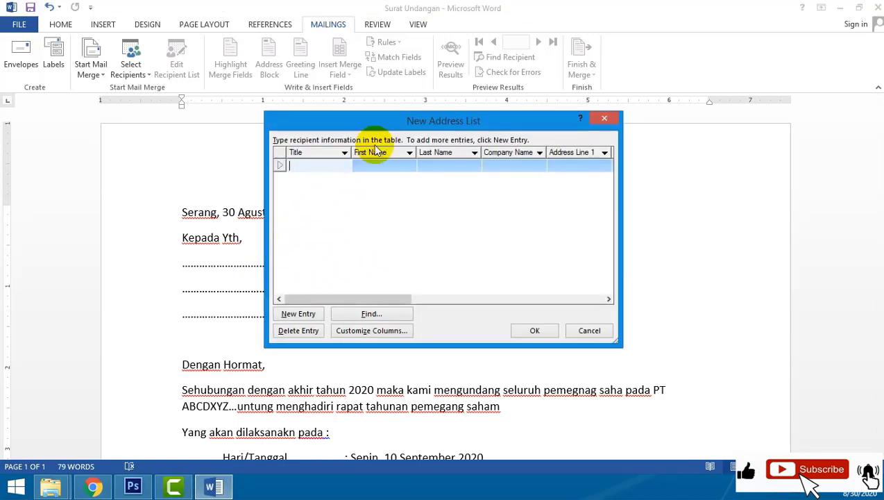
drag(408, 116, 279, 152)
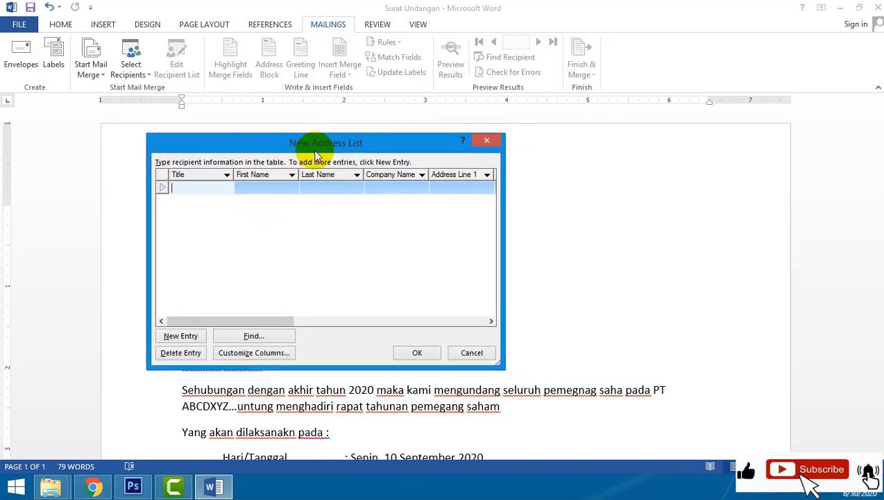
drag(407, 145, 383, 146)
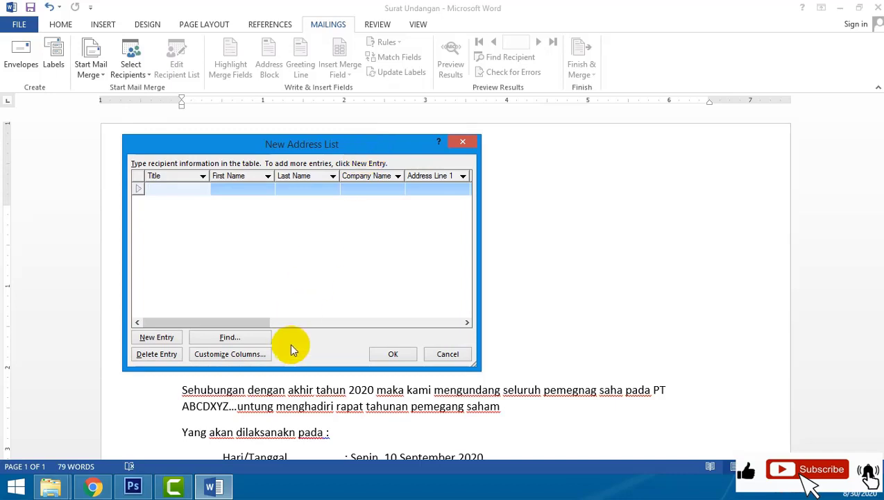
drag(360, 147, 602, 142)
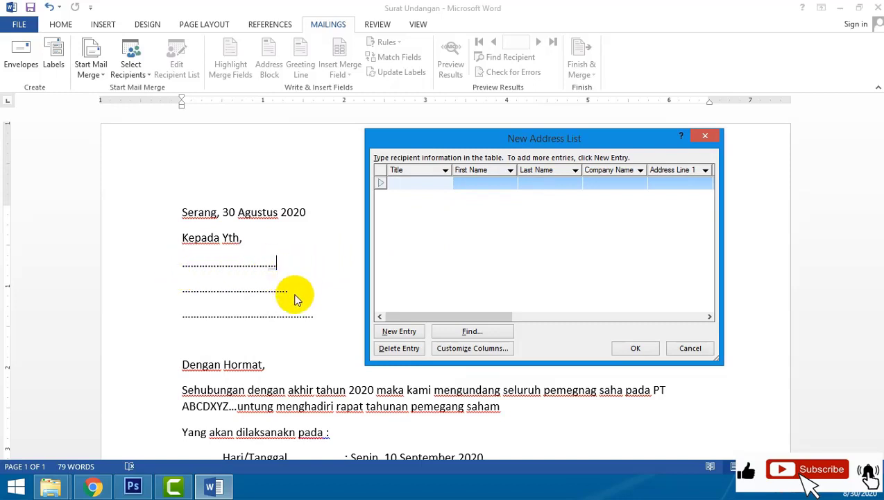
click(243, 295)
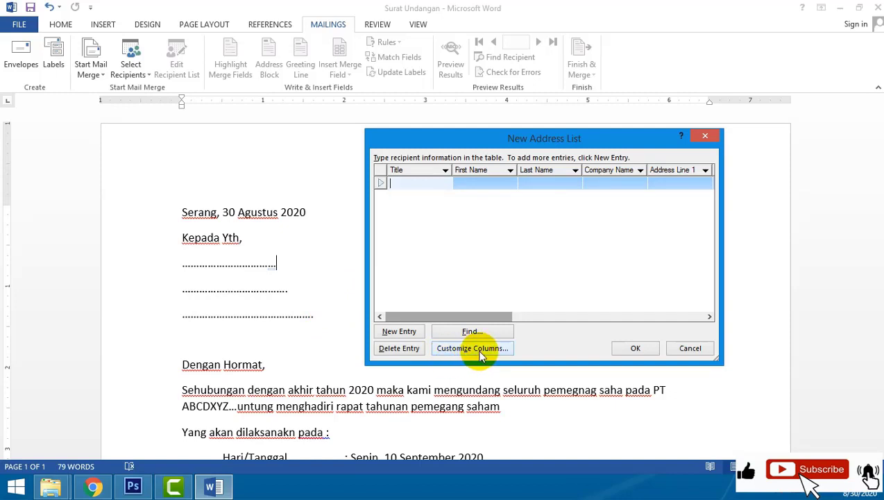
Delete the E-mail Address, Work Phone, Home Phone, Country or Region and ZIP Code fields.
click(477, 349)
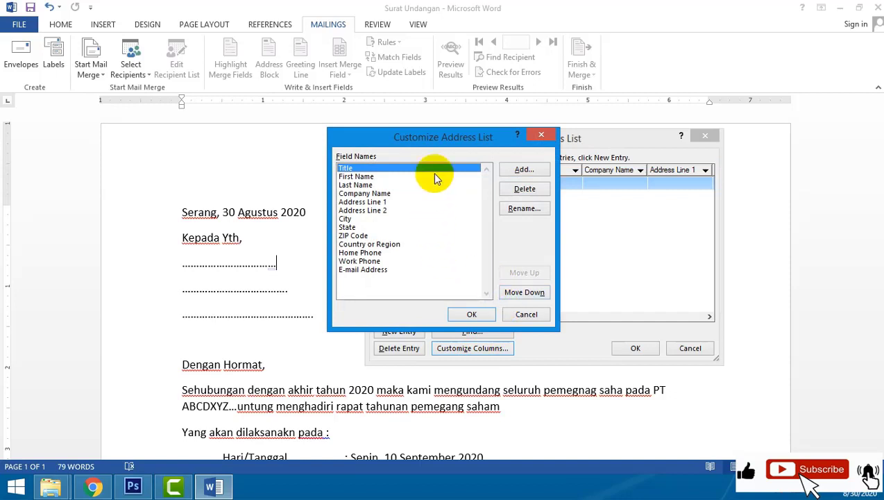
drag(448, 146, 438, 149)
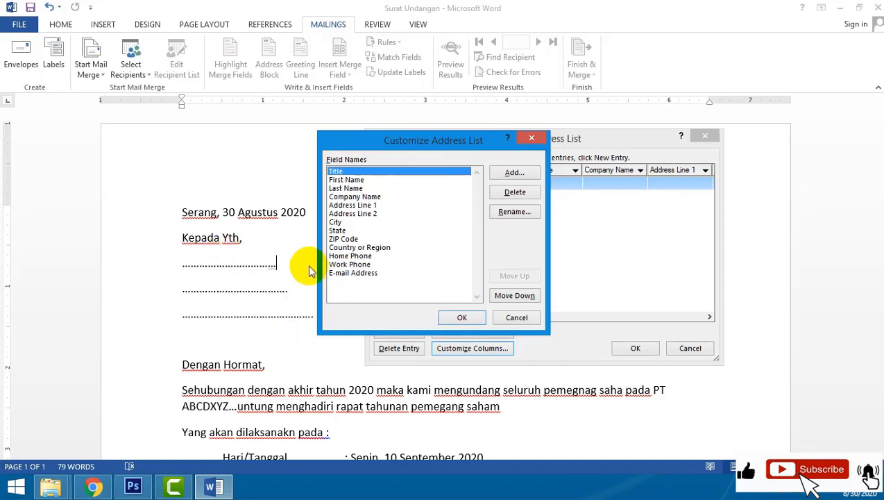
click(356, 273)
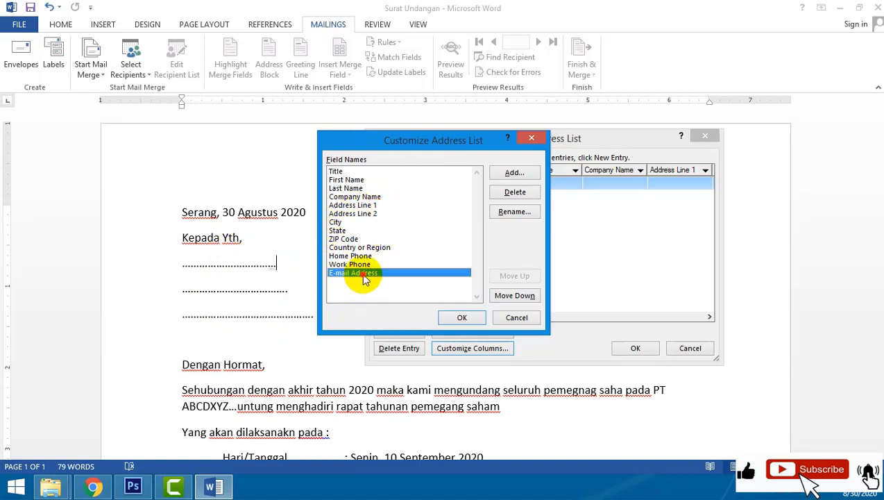
click(515, 192)
click(420, 278)
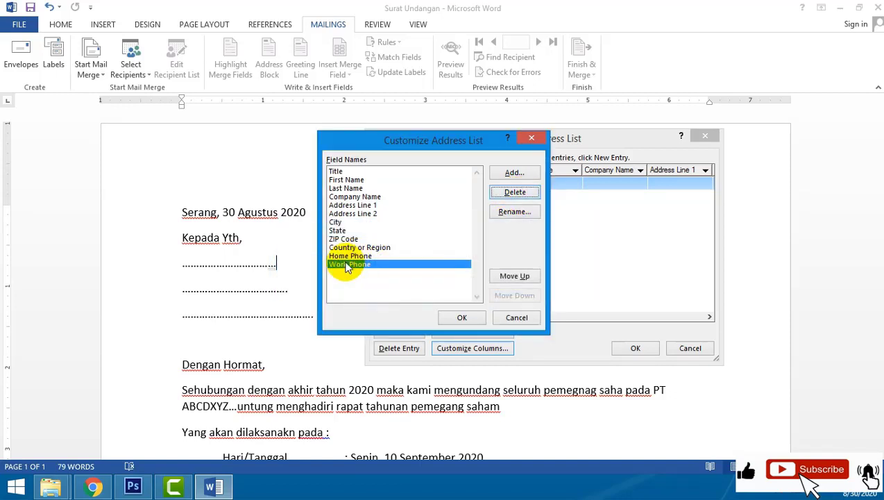
click(515, 193)
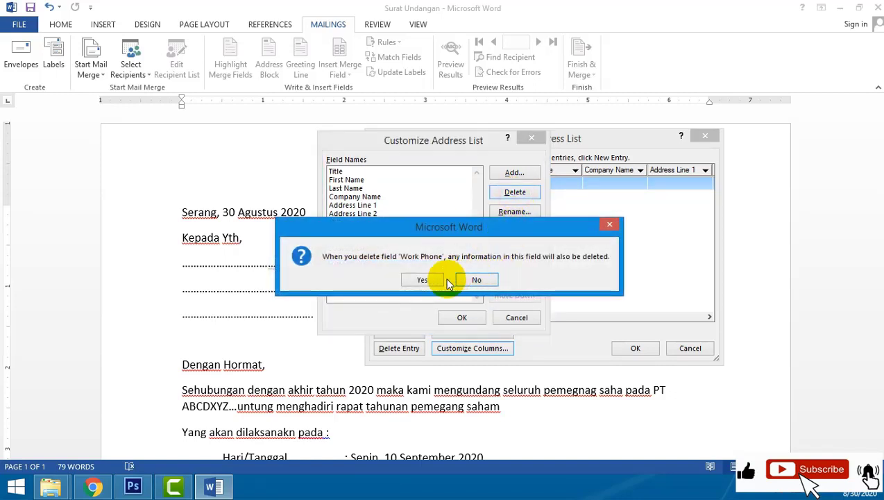
click(421, 278)
click(514, 197)
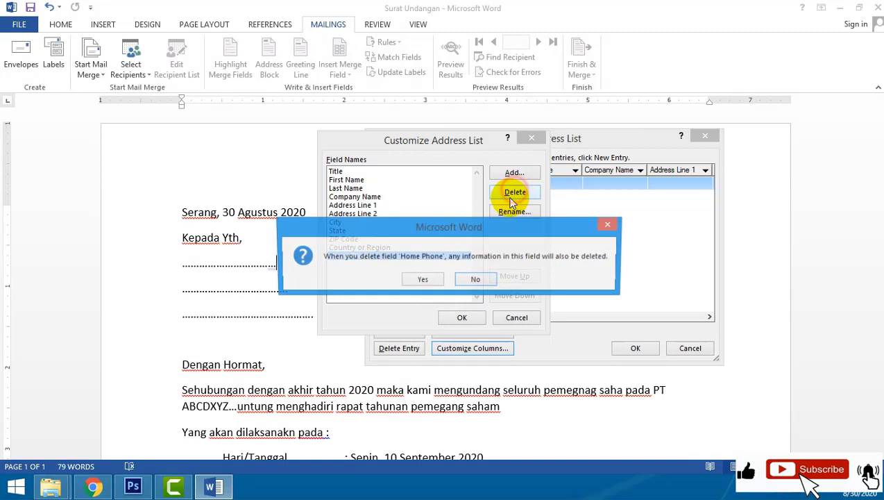
click(422, 278)
click(515, 192)
click(422, 280)
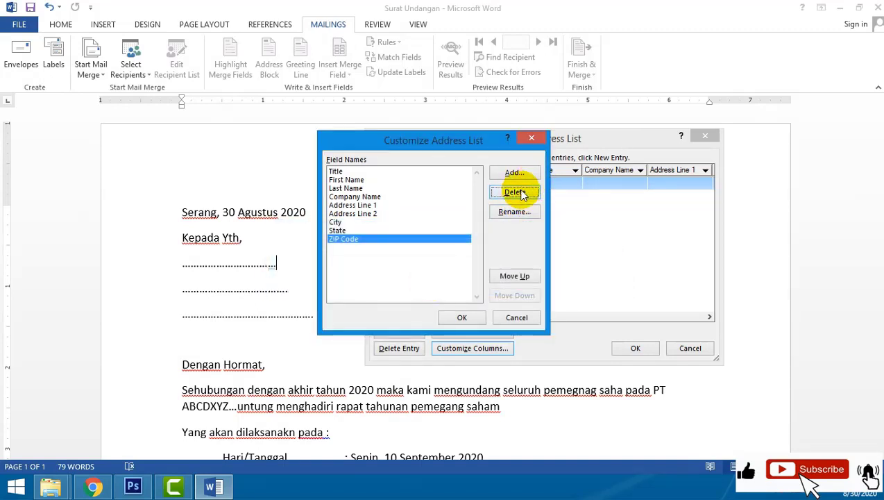
click(515, 192)
click(422, 279)
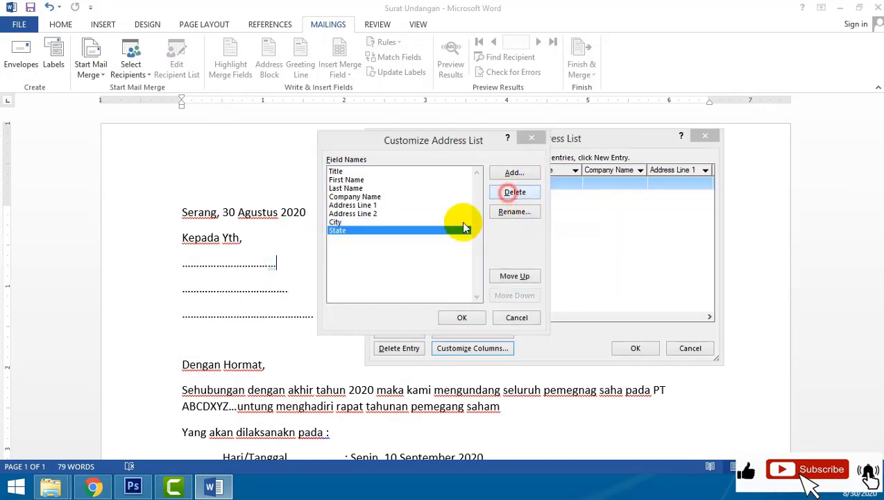
Delete the State, City, Address Line 2, Address Line 1 and Company Name fields.
click(515, 192)
click(422, 279)
click(515, 192)
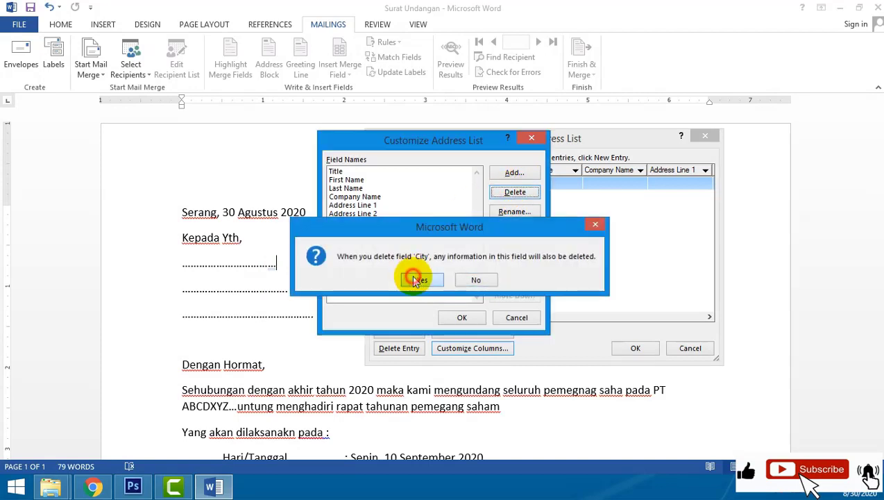
click(422, 279)
click(515, 192)
click(436, 286)
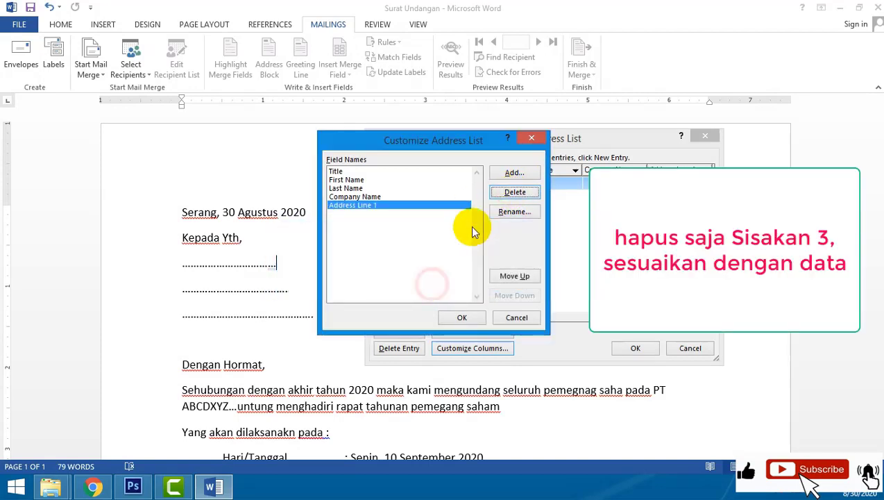
click(515, 193)
click(431, 281)
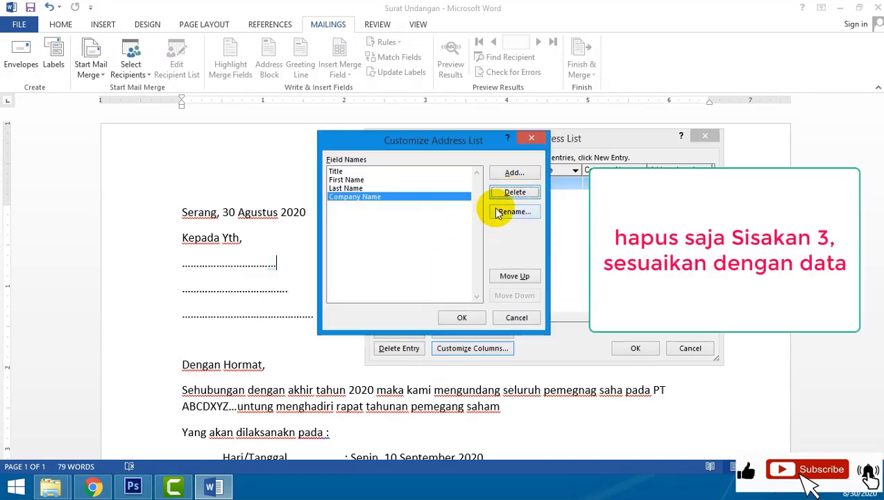
click(515, 193)
click(425, 280)
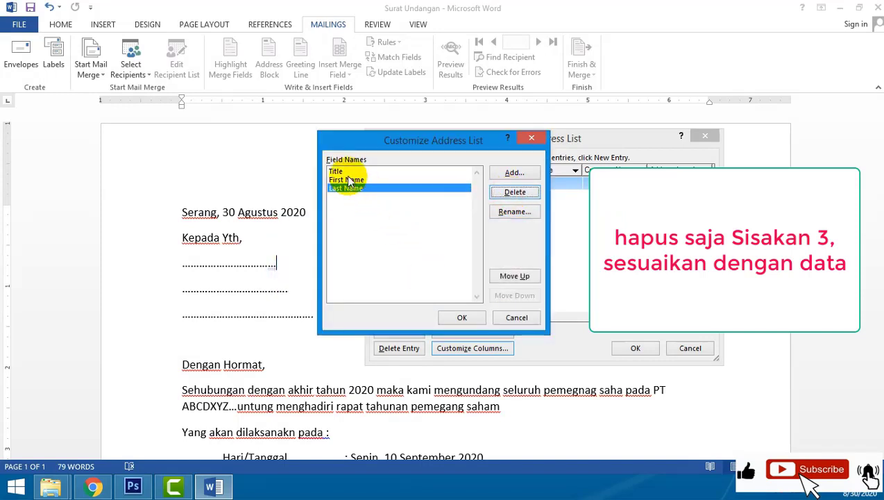
click(357, 171)
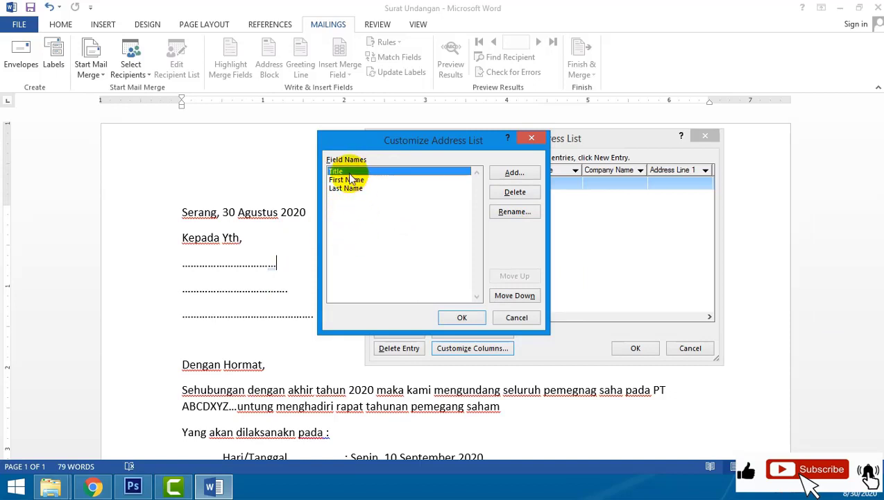
Rename Title to Nama Undangan, First Name to Nama Perusahaan, and Last Name to Alamat.
click(514, 212)
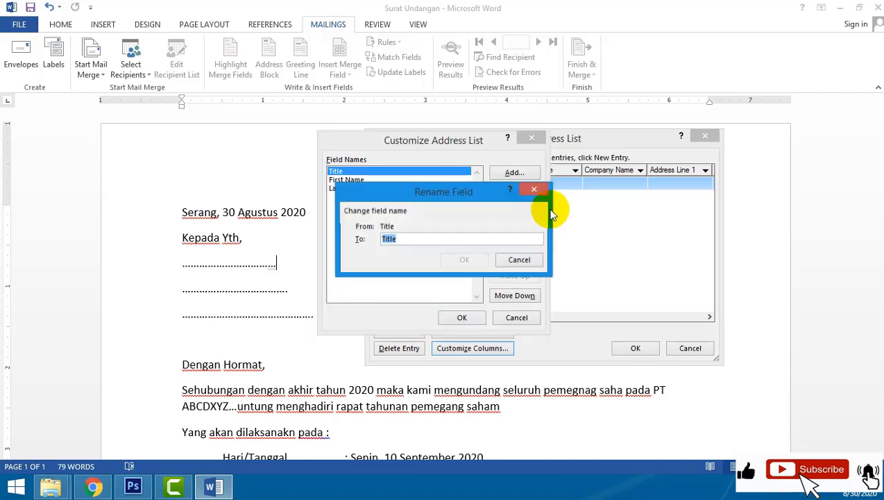
text(Nama Undangan)
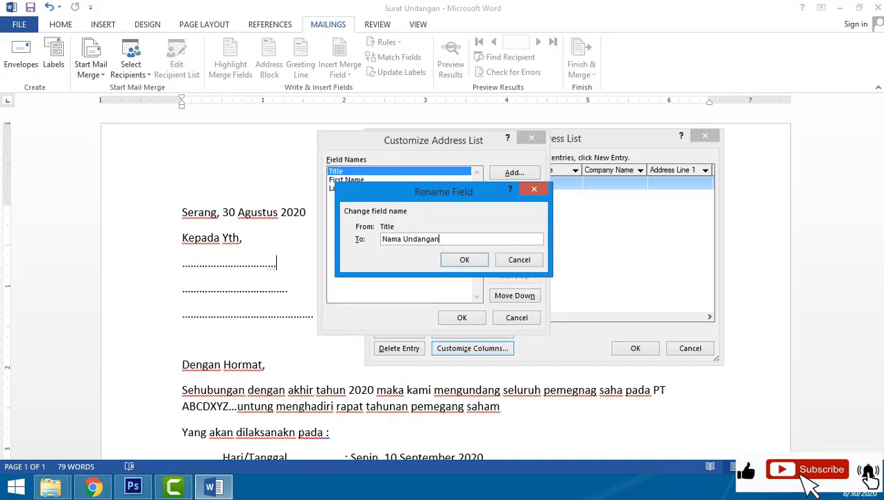
click(464, 259)
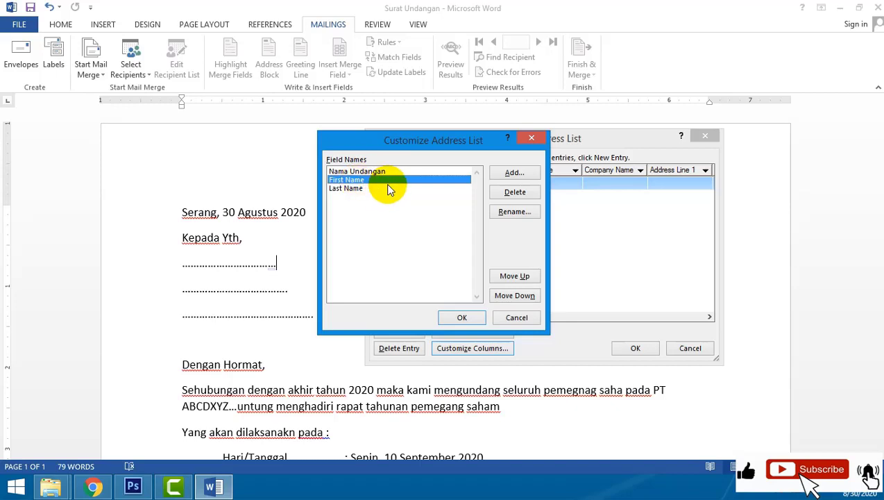
click(523, 215)
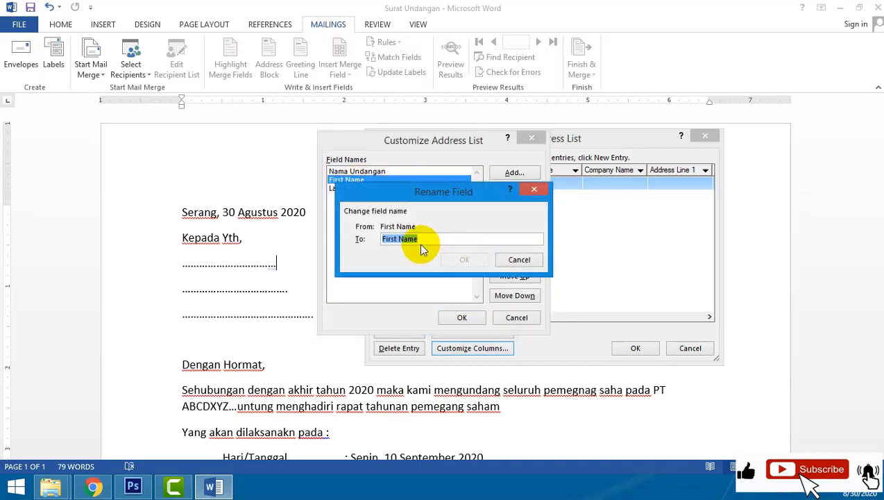
text(N)
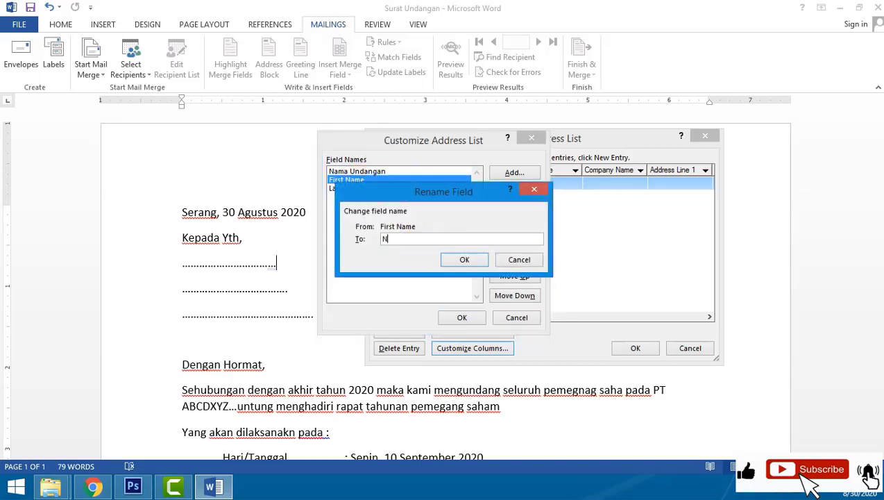
text(ama Pe)
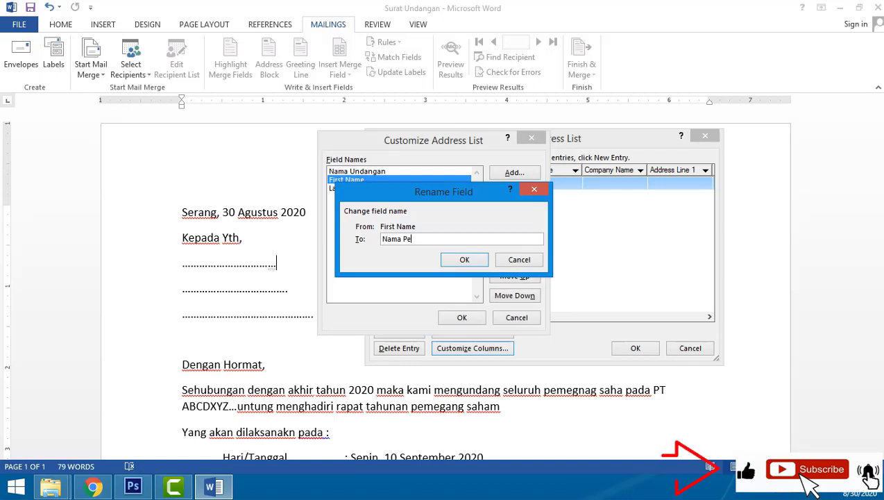
text(rusahaan)
click(460, 260)
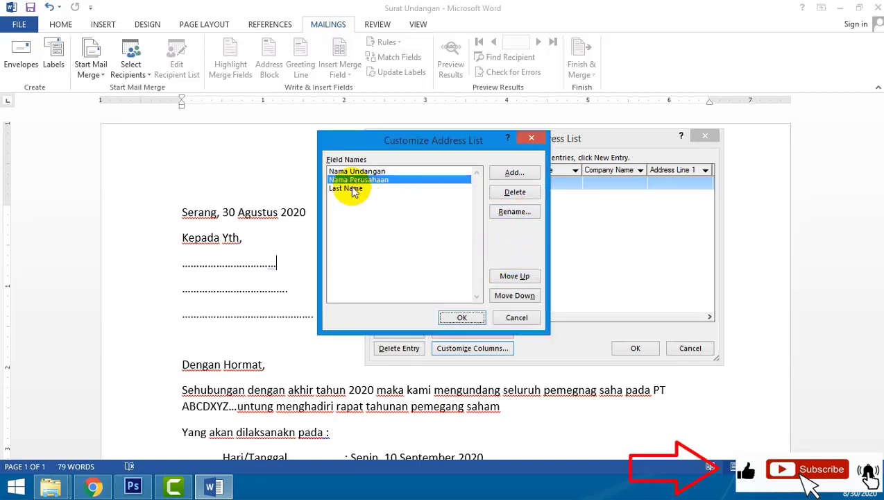
click(350, 188)
click(517, 211)
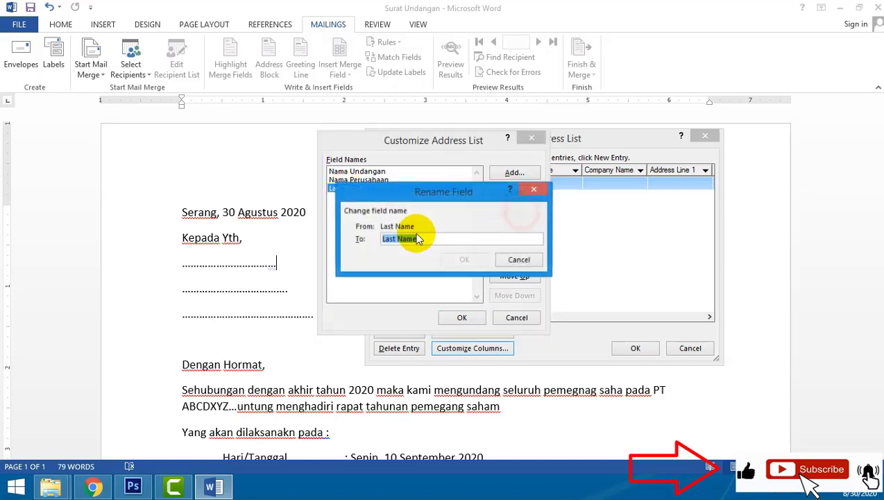
text(Alamat)
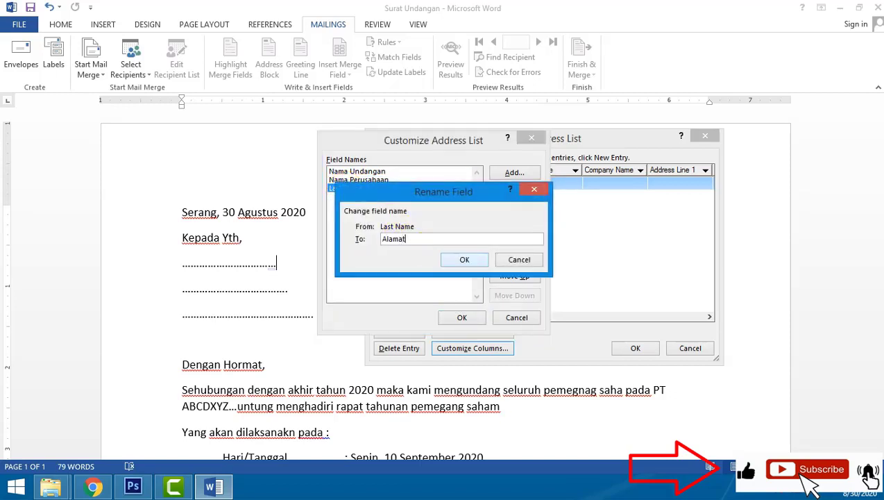
click(448, 261)
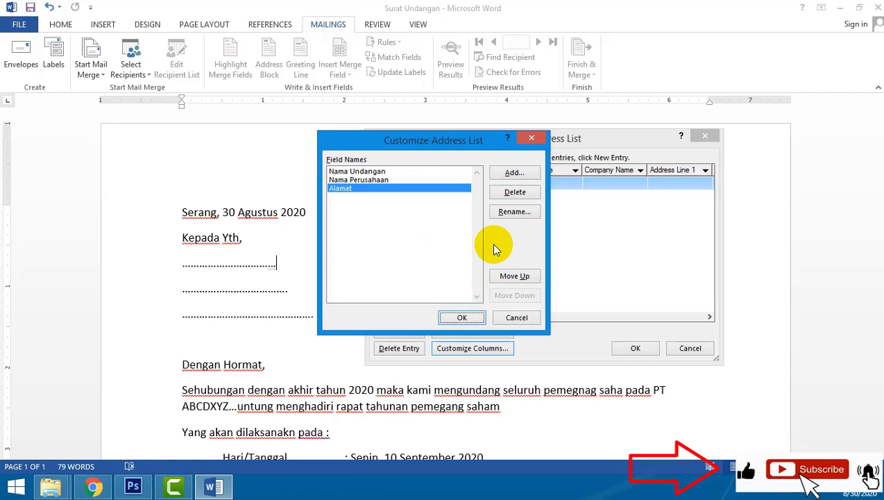
Apply the renamed fields, then widen the Nama Undangan, Nama Perusahaan and Alamat columns to fit their headings.
click(462, 317)
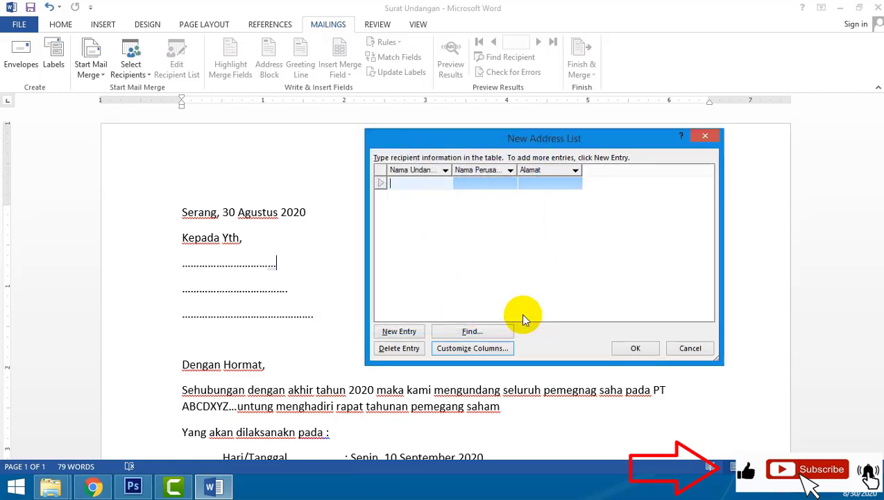
drag(572, 141, 597, 258)
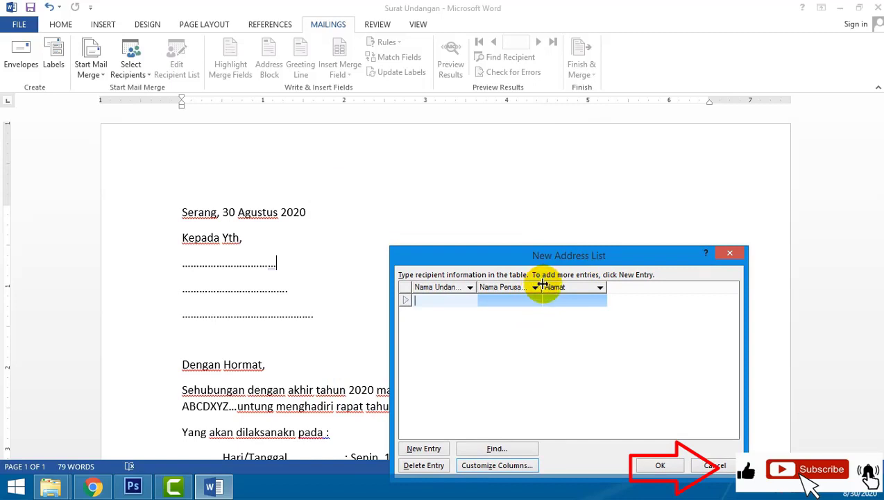
double_click(542, 287)
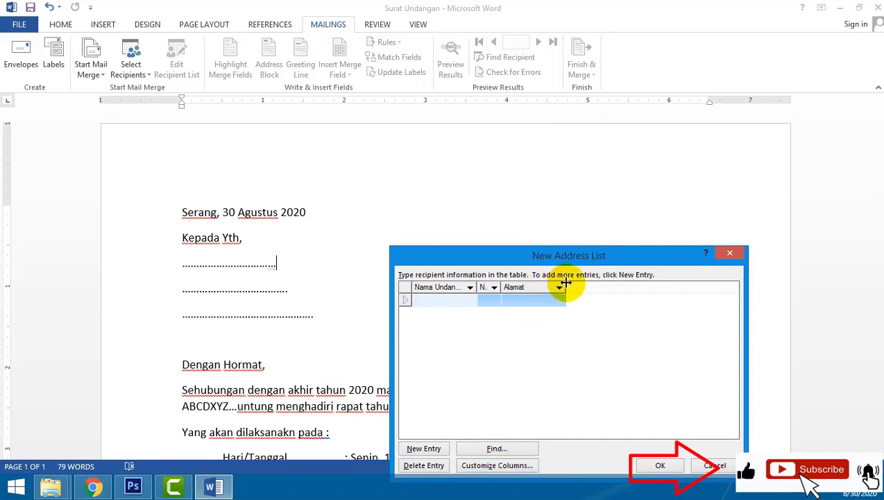
drag(565, 288, 670, 288)
drag(498, 288, 575, 286)
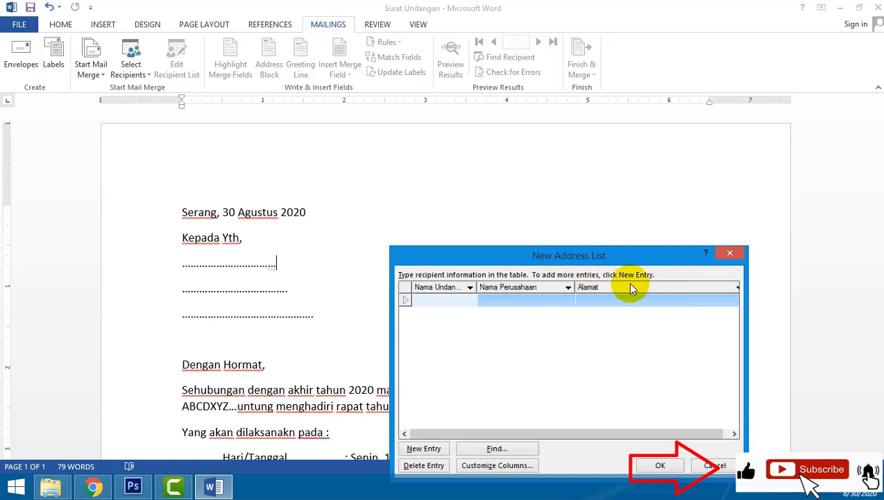
drag(574, 285, 560, 286)
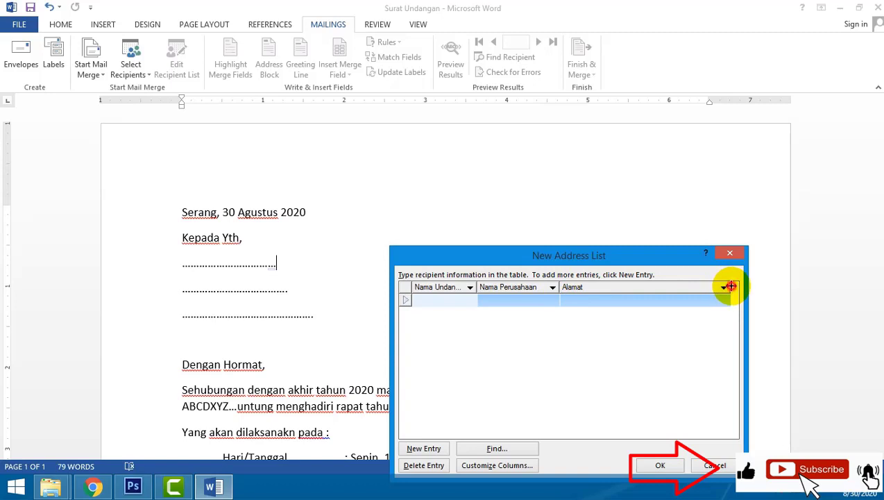
drag(729, 288, 651, 288)
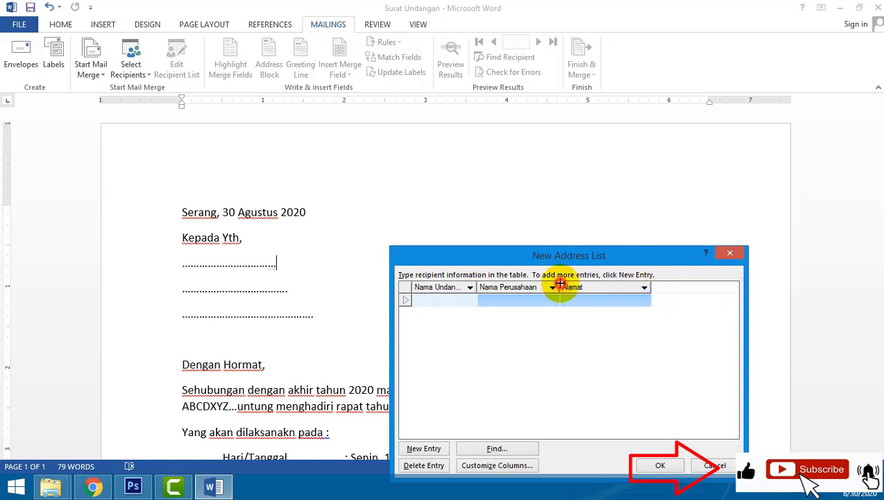
drag(552, 287, 561, 287)
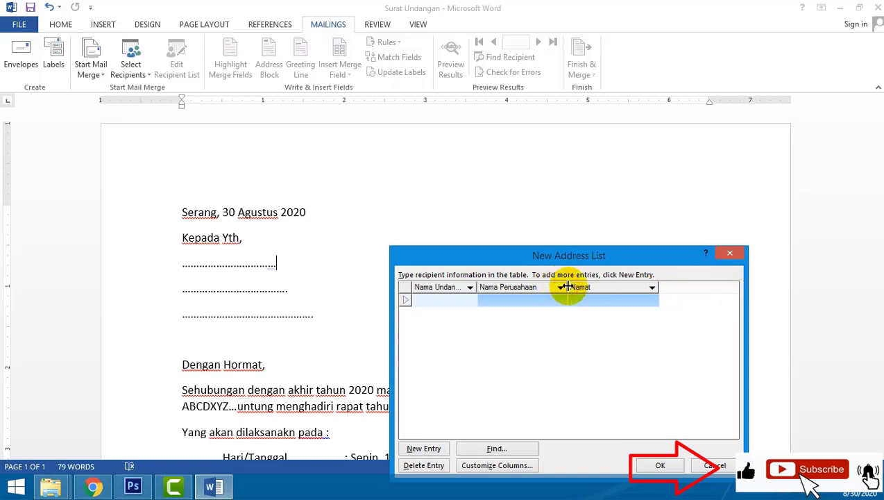
click(435, 299)
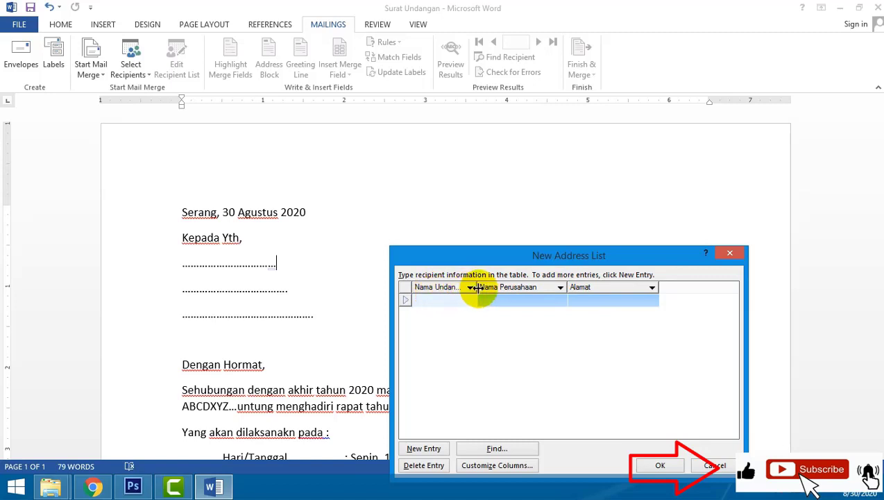
mouse_move(478, 287)
mouse_down()
mouse_move(507, 287)
mouse_move(497, 288)
mouse_up()
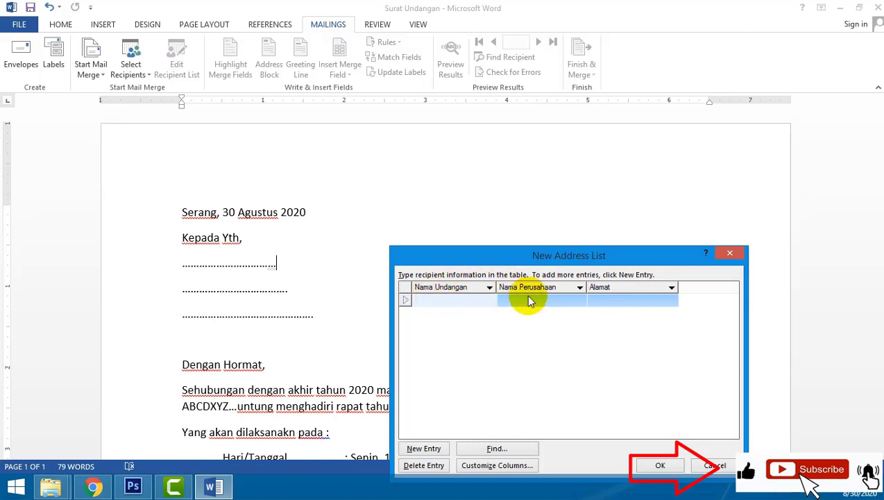
drag(678, 287, 690, 288)
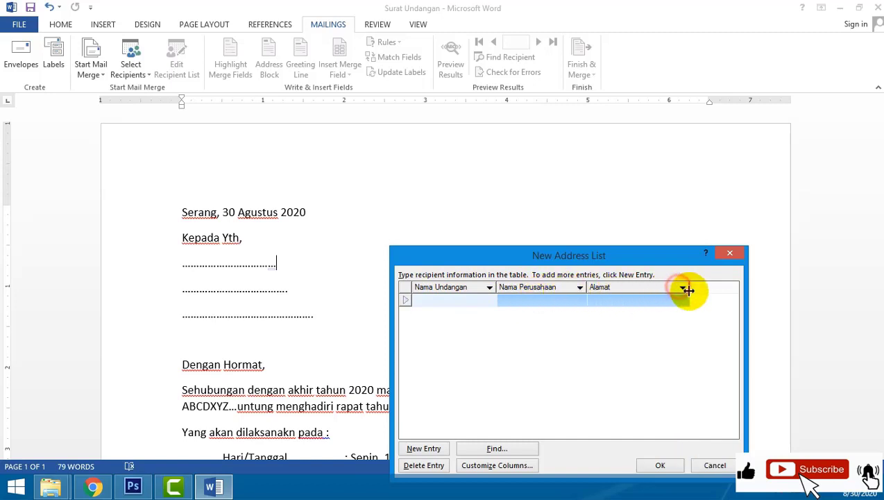
Fill the first row with the recipient's name, company PT Youtube and street address, then add a blank entry.
click(434, 301)
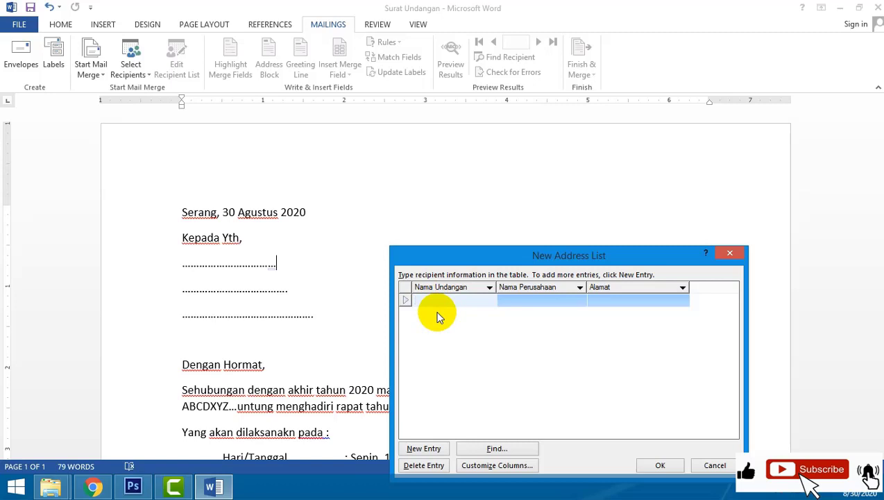
text(Andi,)
text( S.)
text(Kom)
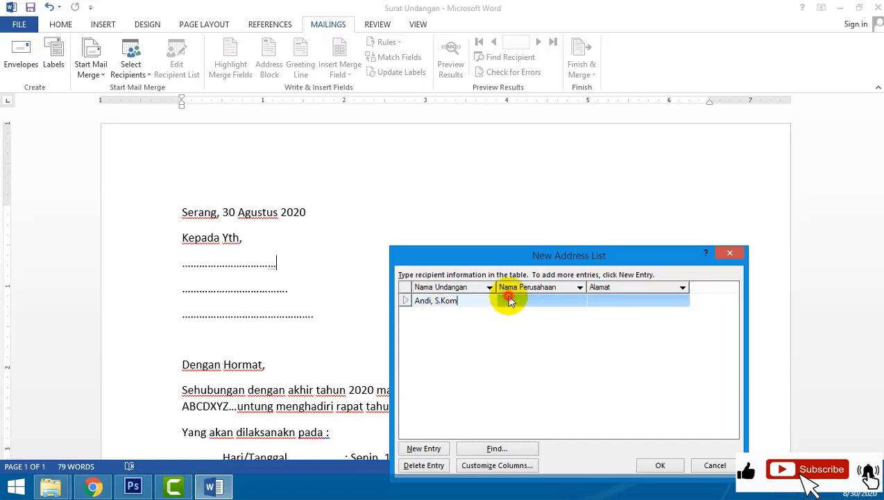
click(510, 299)
text(P)
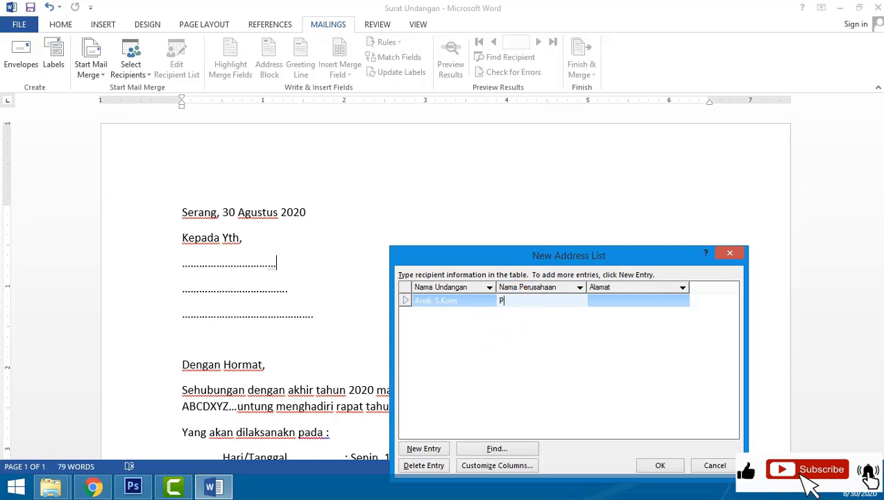
text(T.Y)
text(outuber)
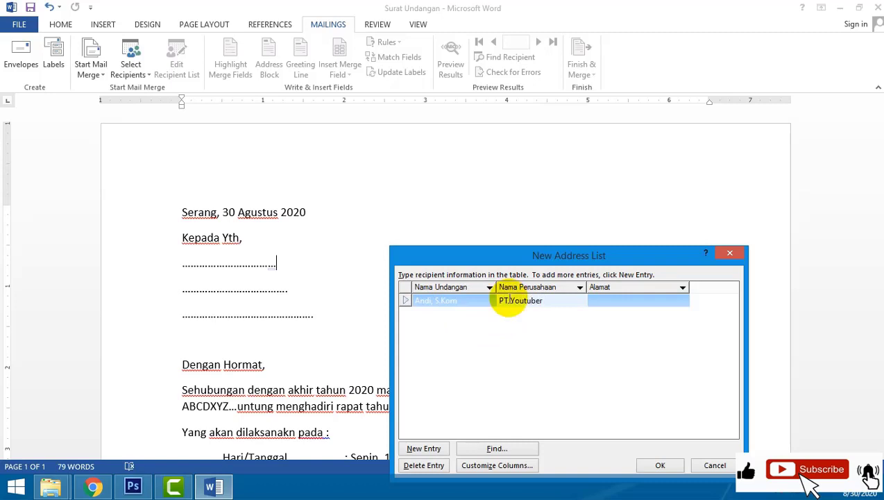
key(BackSpace)
key(BackSpace)
key(BackSpace)
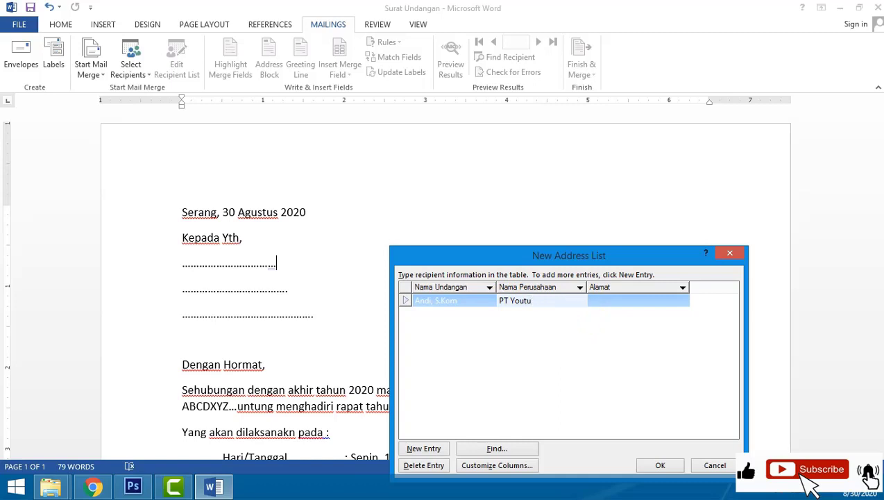
text(be)
click(604, 300)
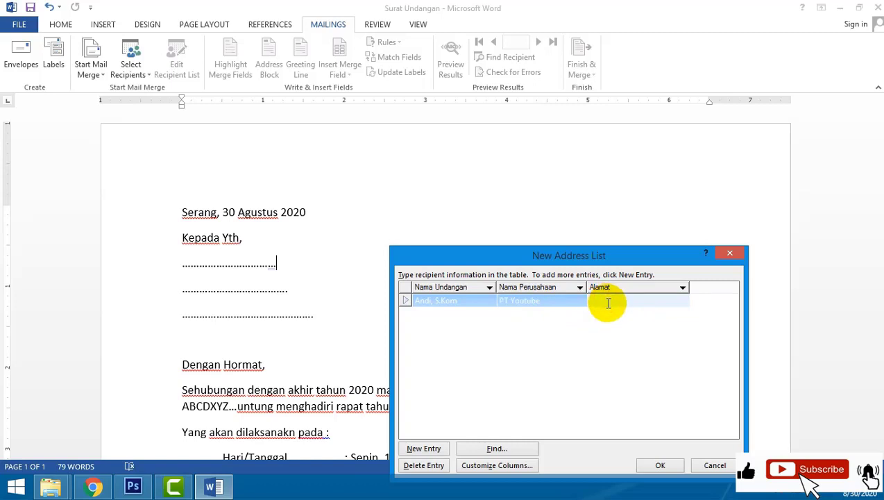
text(Dun)
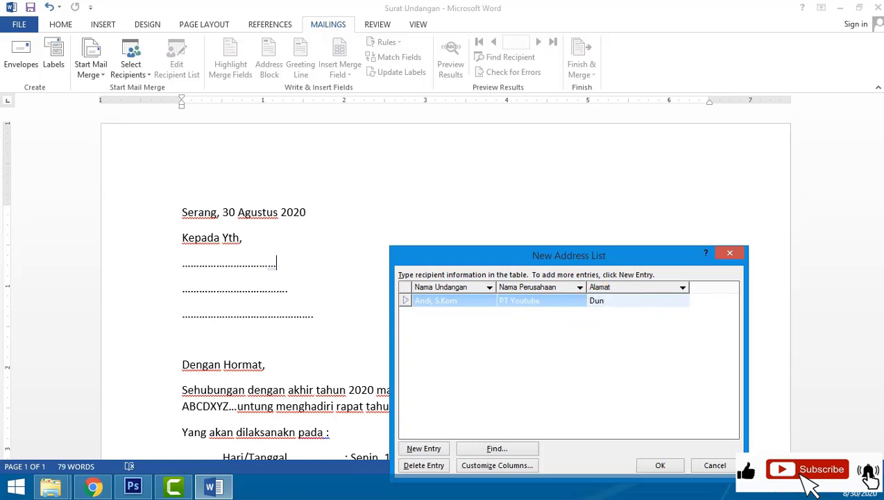
key(BackSpace)
key(BackSpace)
key(BackSpace)
text(Dunia Maya)
text( Nom)
text(or 01)
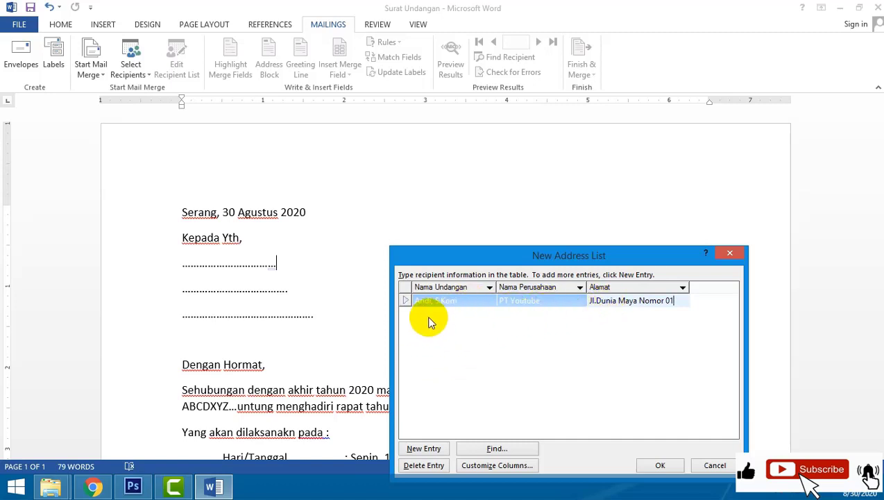
click(426, 450)
click(425, 450)
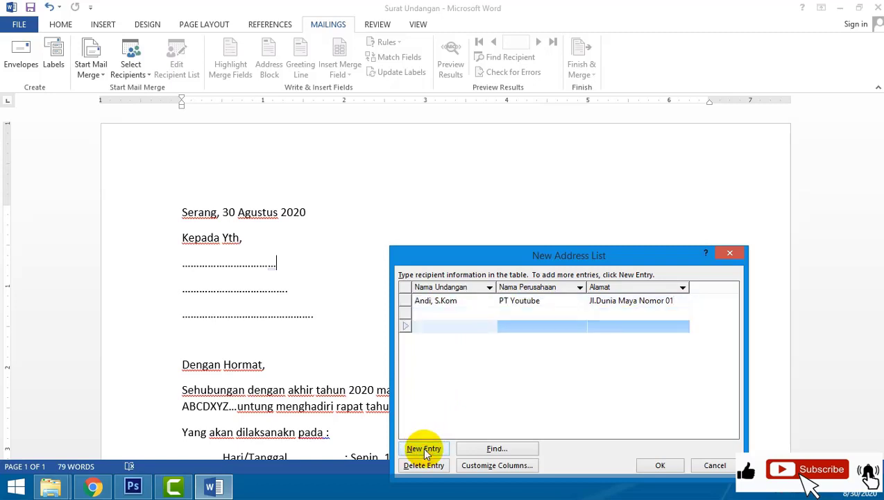
Add blank rows and enter the second recipient with company PT. Upload Youtube and a street address.
click(426, 449)
click(425, 450)
click(426, 450)
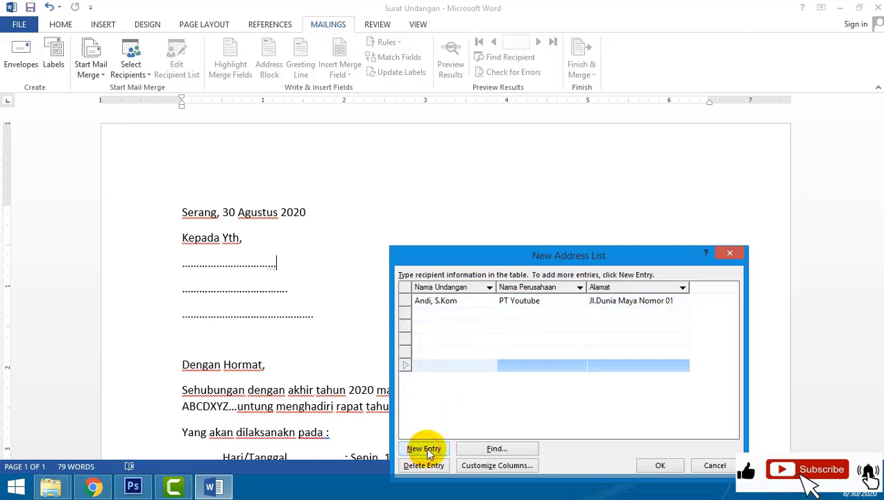
click(425, 450)
click(440, 313)
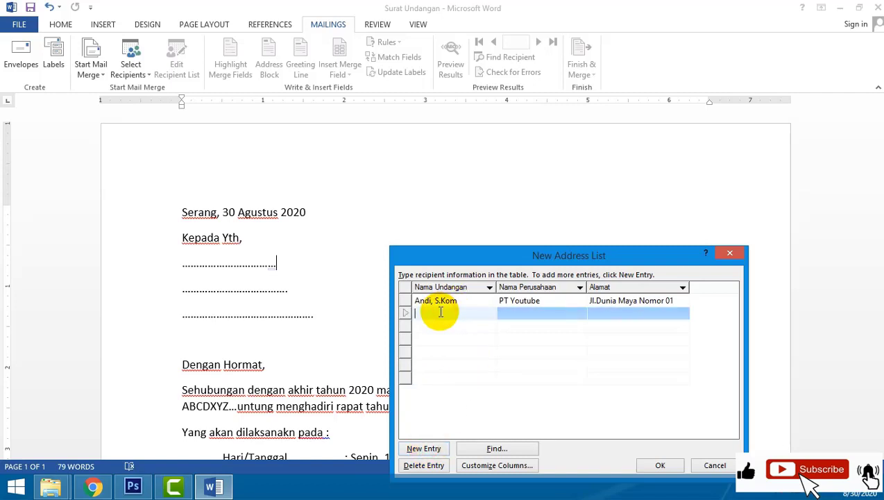
text(Sol)
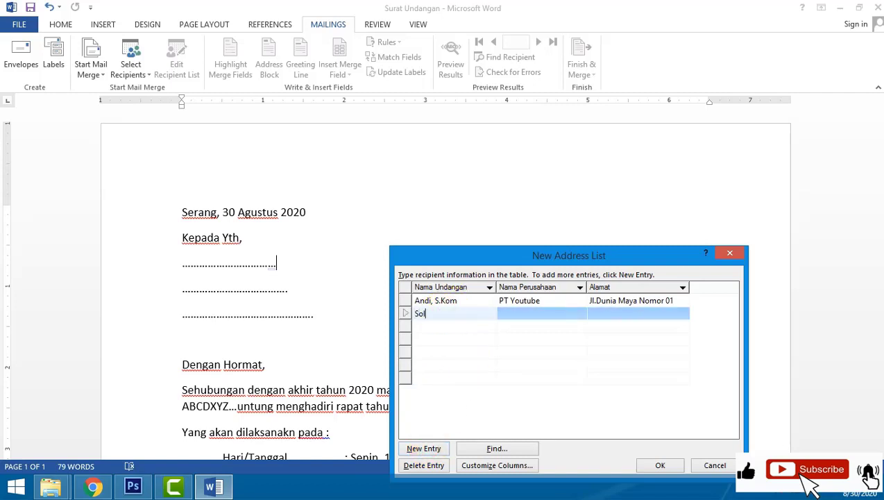
text(ihin)
key(Tab)
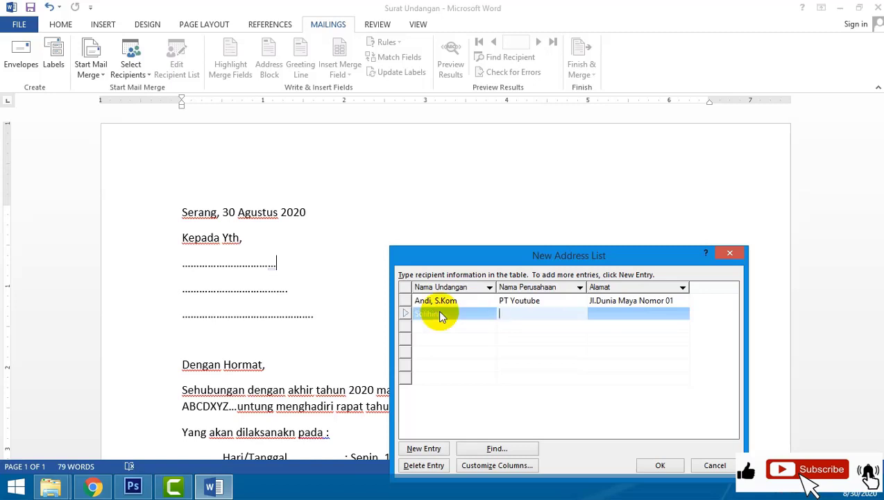
text(PT. )
text(Upload Y)
text(ou)
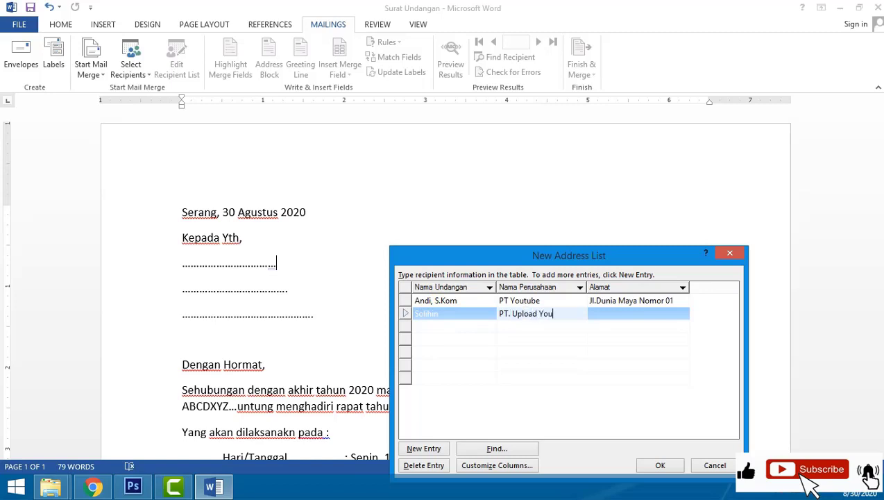
text(tube)
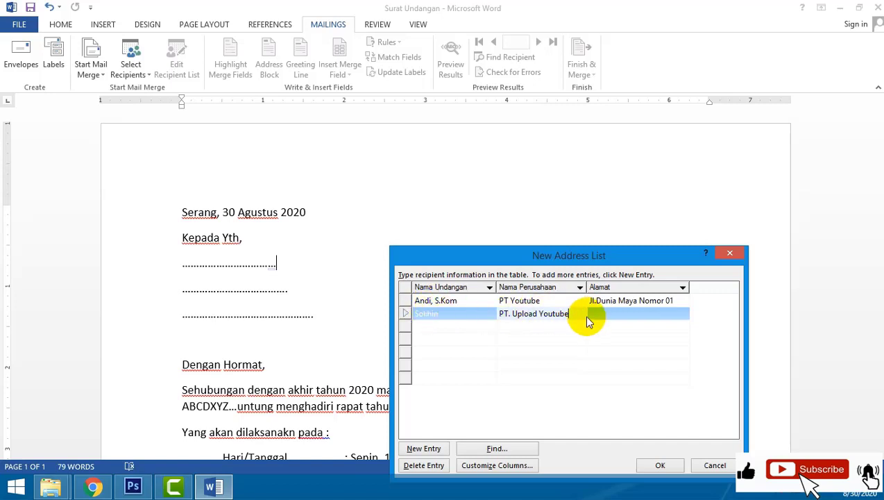
click(605, 314)
text(Jl)
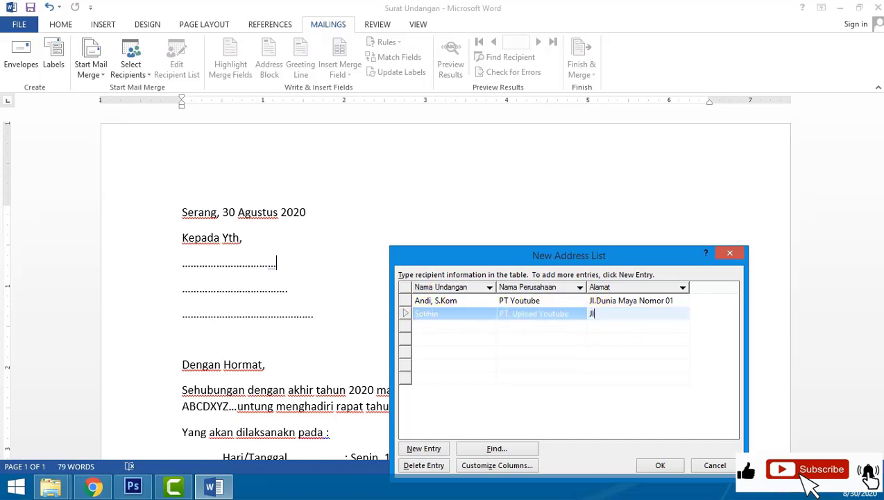
text(. Y)
text(outube)
text( Gang I)
text(nten)
key(BackSpace)
text(net No)
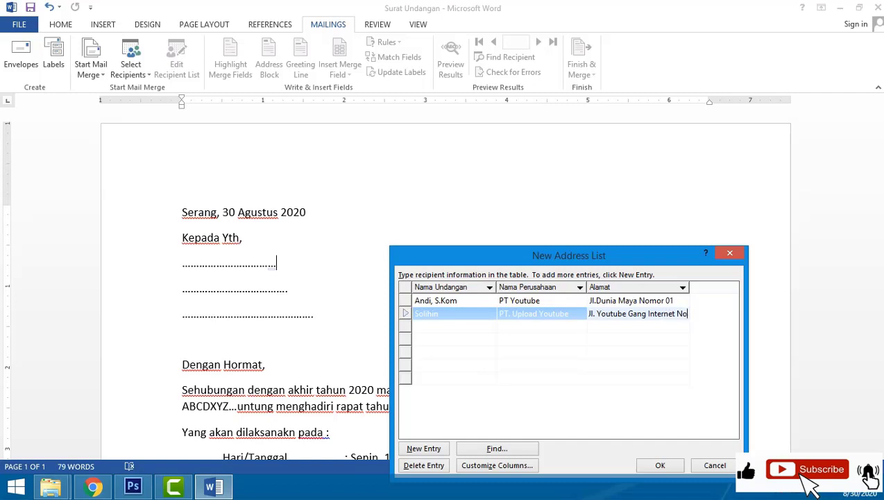
text(.01)
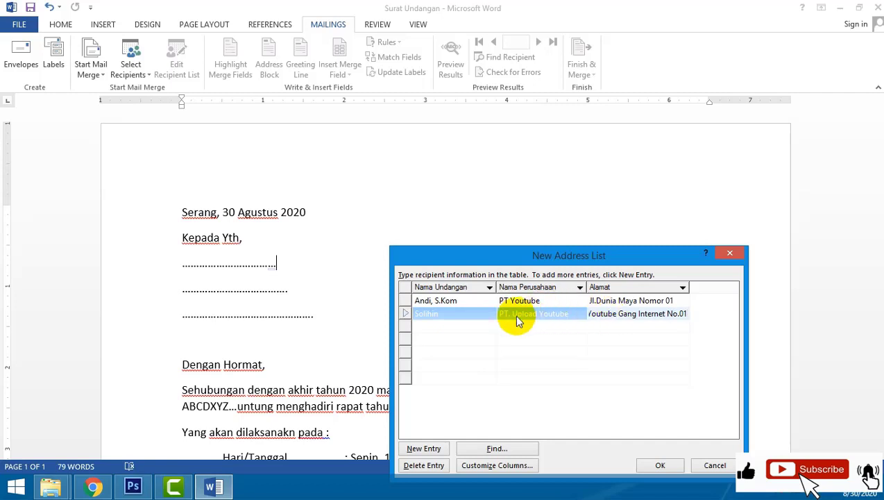
Enter the third recipient (PT. Angin Ribut, Serang) and fourth recipient (PT. KS, Cilegon).
click(461, 326)
text(B)
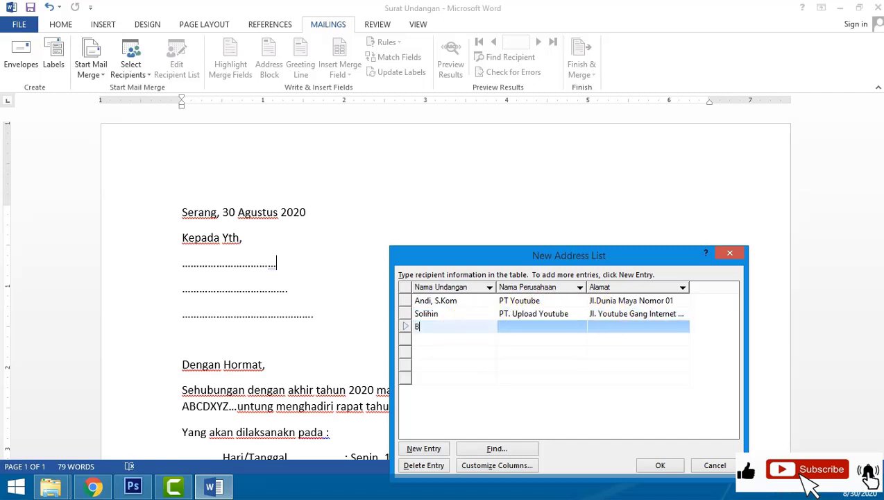
text(idzars)
key(Tab)
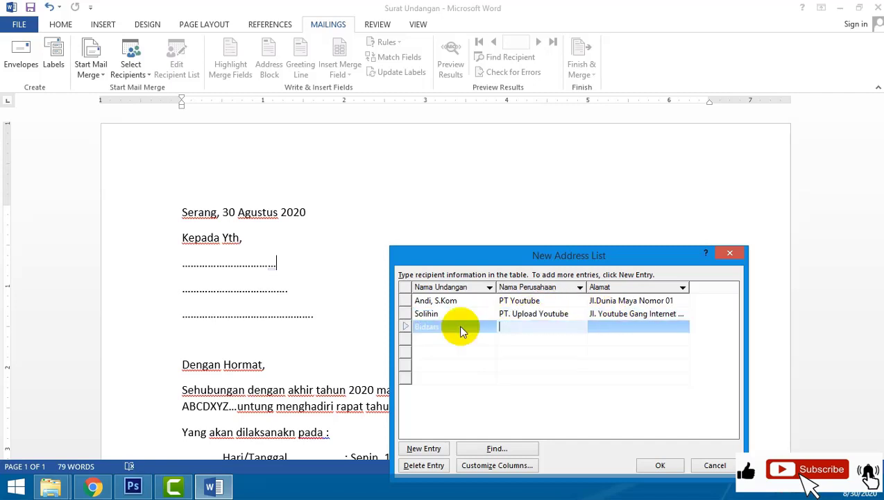
text(P)
text(T. Angin)
text( Ribut)
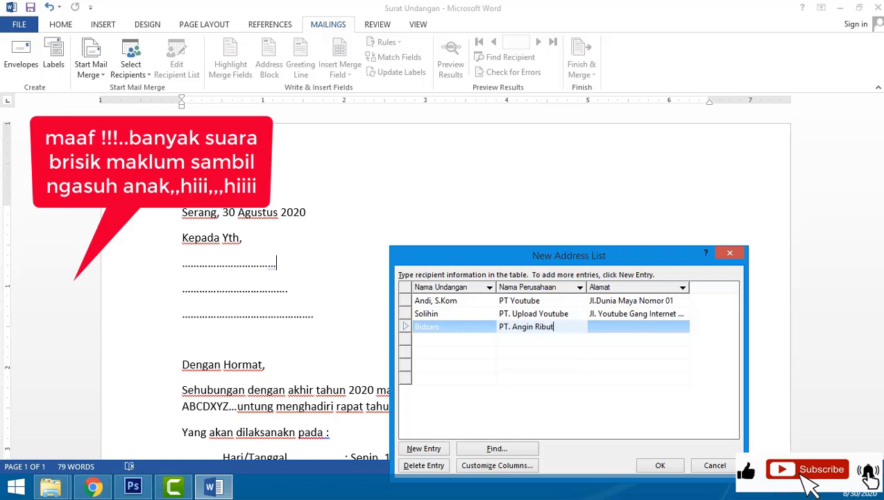
click(615, 326)
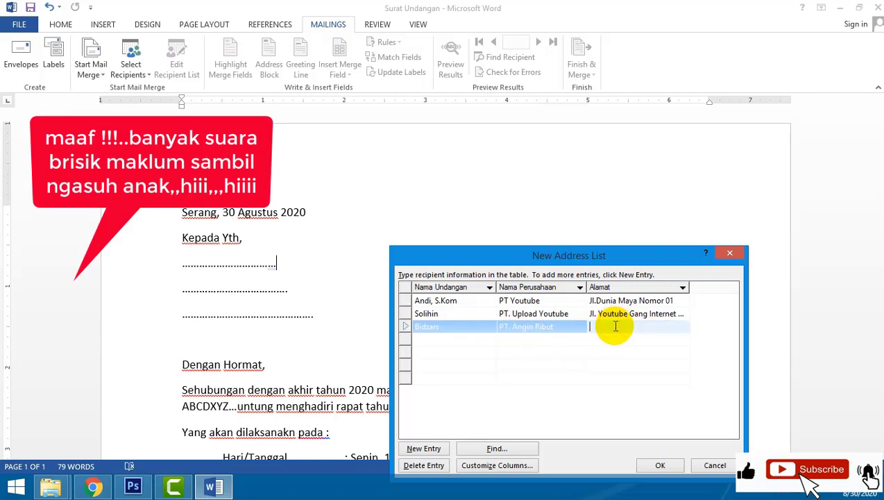
text(Serang)
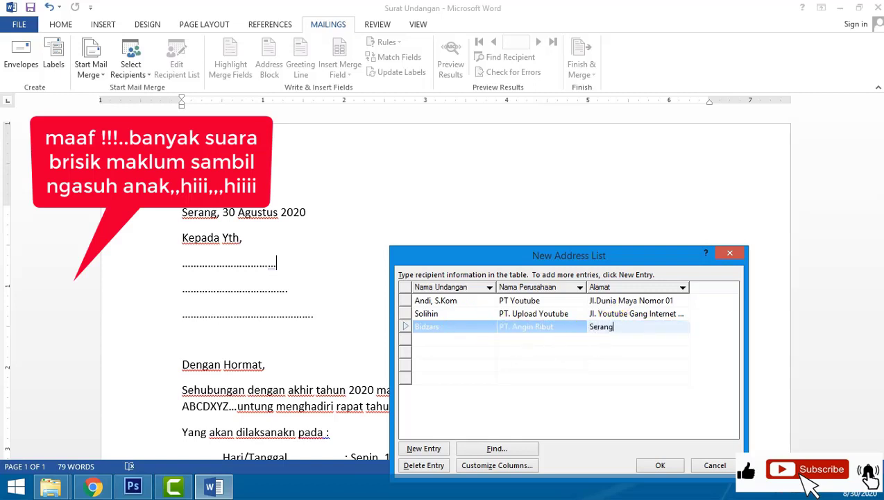
click(438, 339)
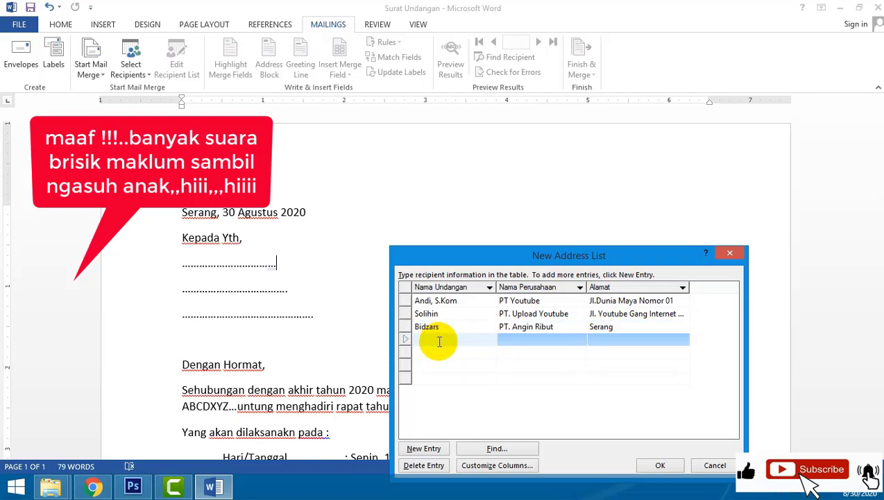
text(Abid)
click(508, 340)
text(P)
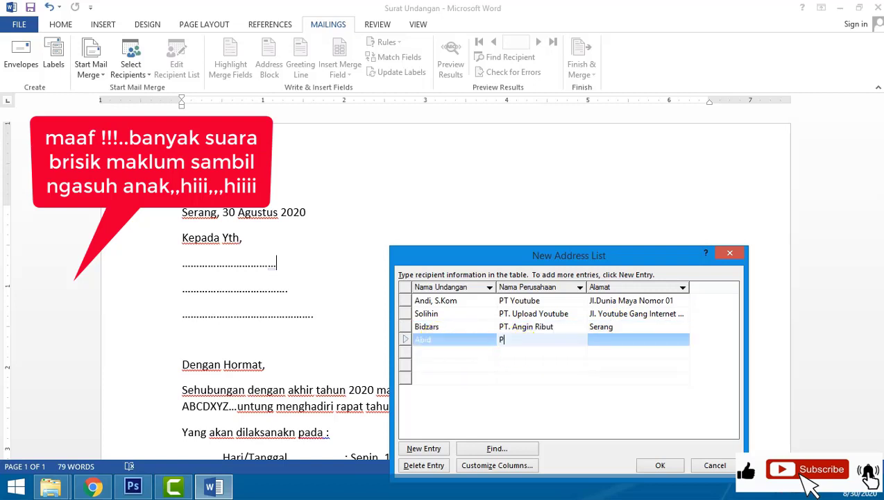
text(T.)
text( KS)
click(610, 340)
text(C)
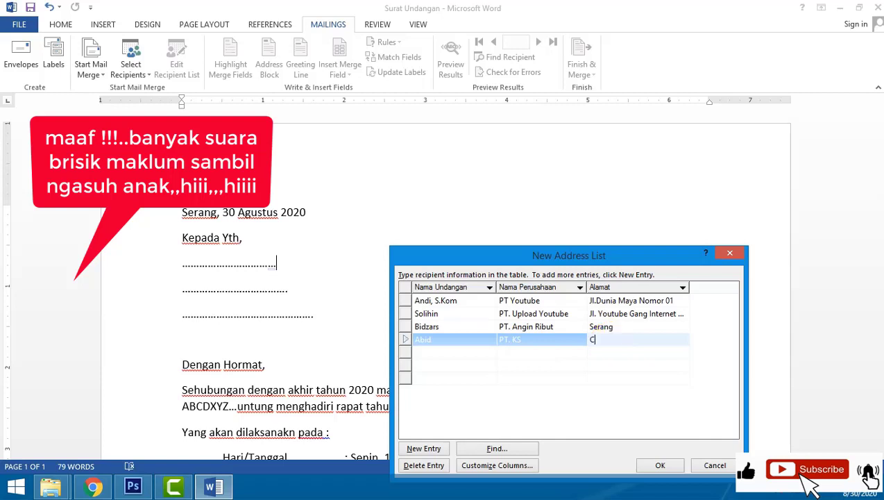
text(ilegon)
Enter the fifth recipient (PT. Gojeg, Sukabum) and sixth recipient (PT. Shopee, Jakarta).
click(430, 353)
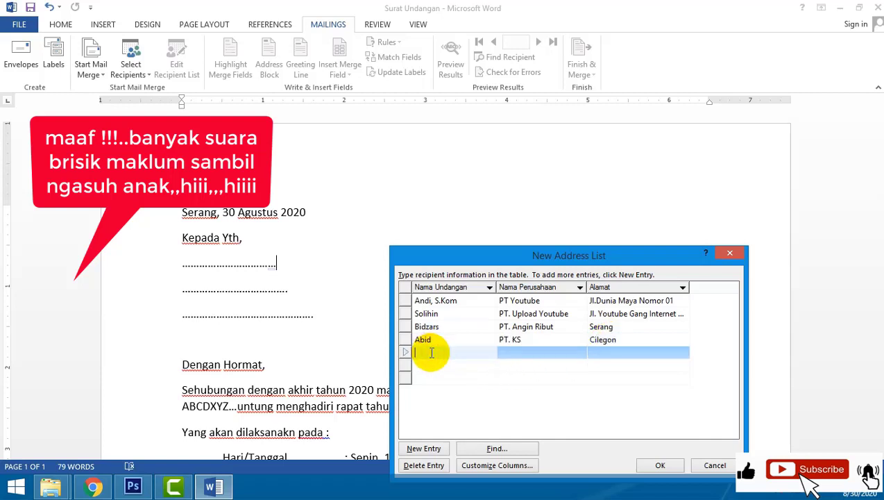
text(Pradipta)
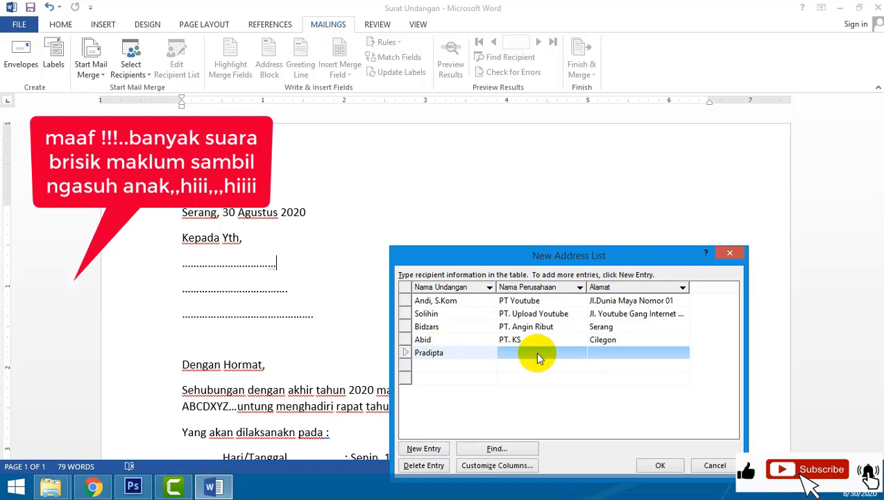
click(536, 353)
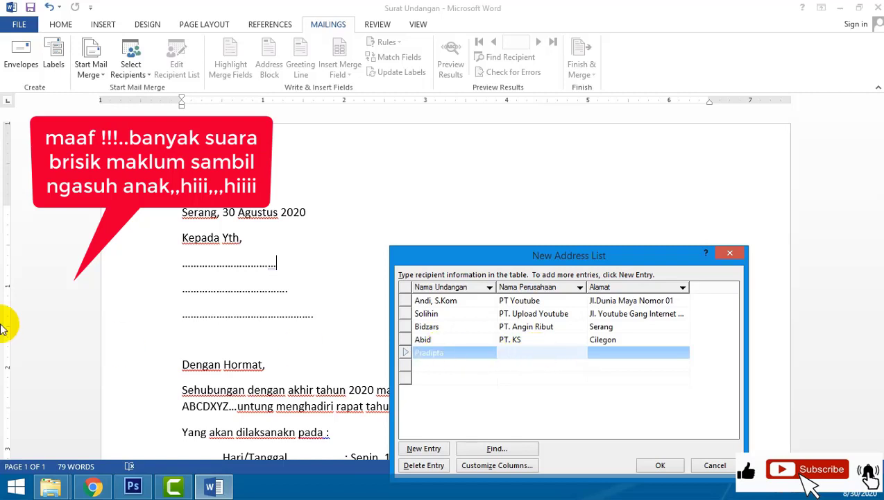
text(PT.)
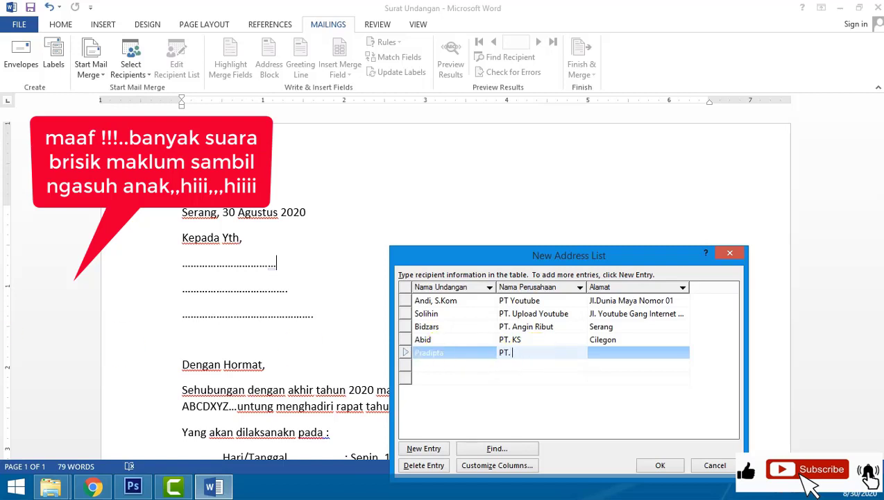
text( Goje)
text(g)
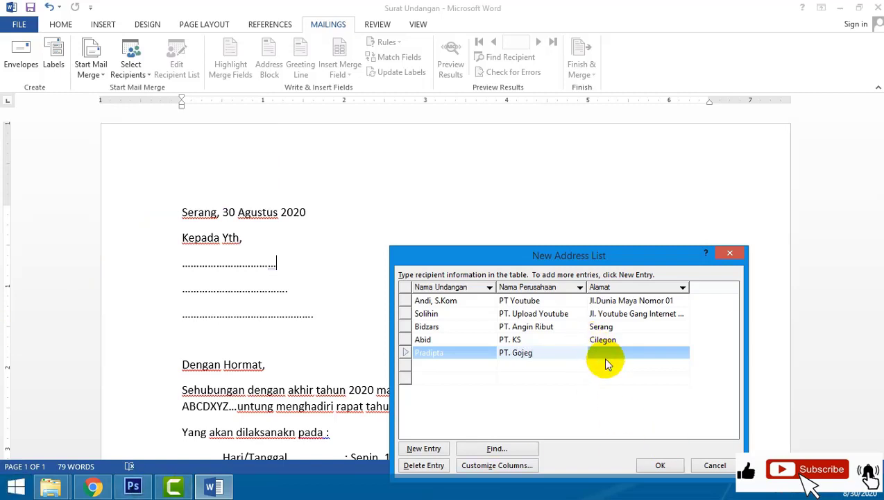
click(609, 355)
text(Sukabu)
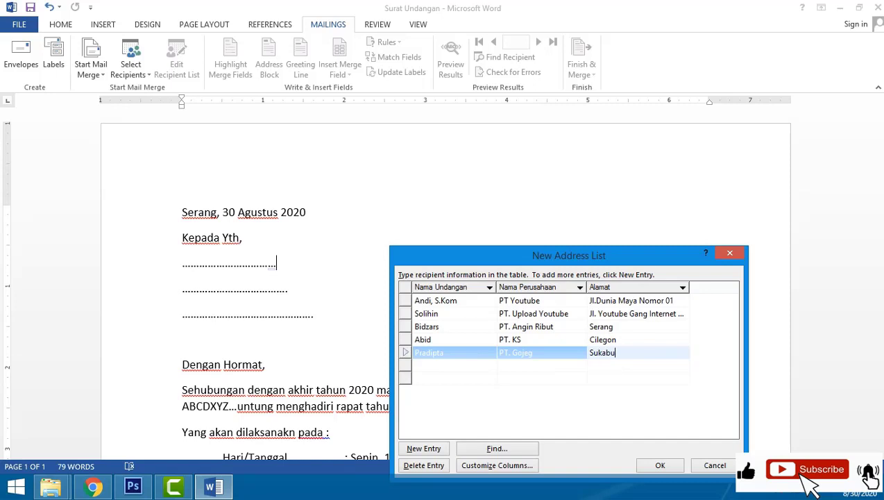
text(mi)
click(455, 367)
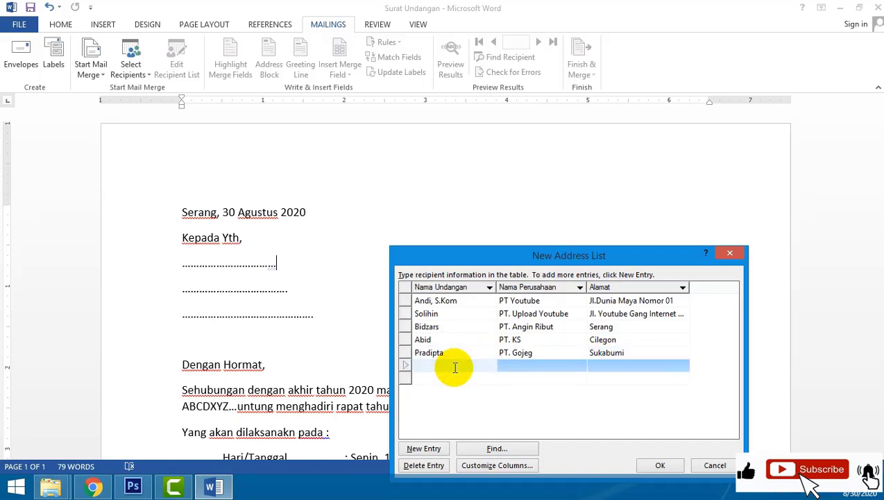
text(Asep)
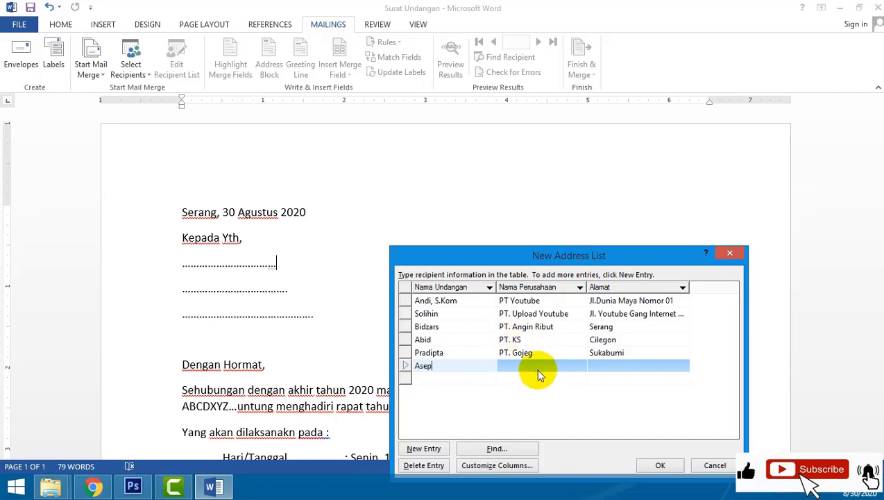
click(537, 368)
text(PT)
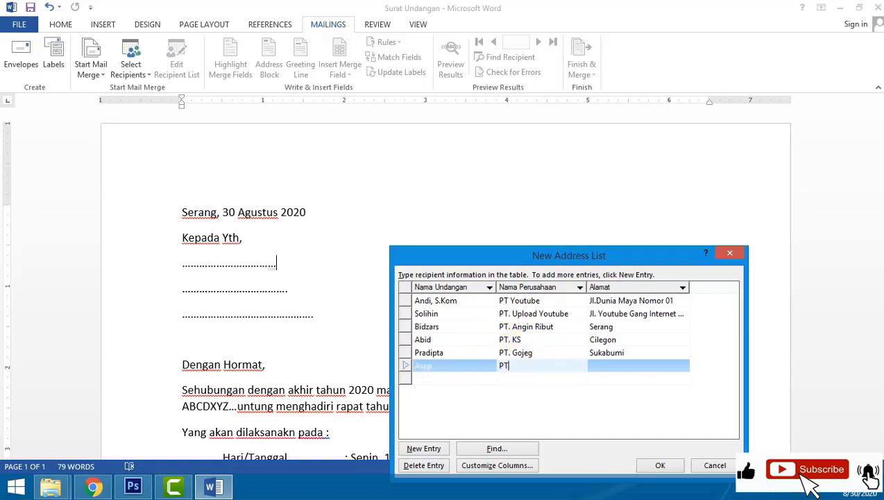
text(. Shop)
text(ee)
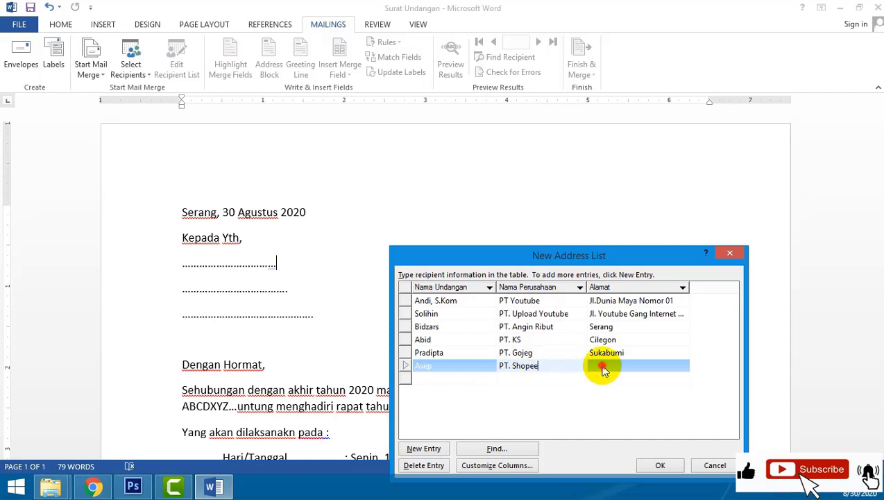
click(603, 367)
text(Jakarta)
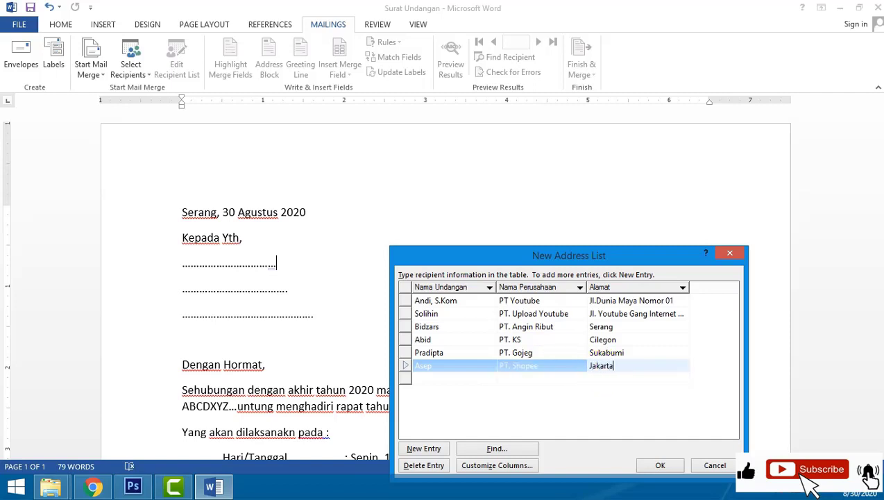
Add the seventh recipient with placeholder company and address text, and confirm the list.
click(425, 377)
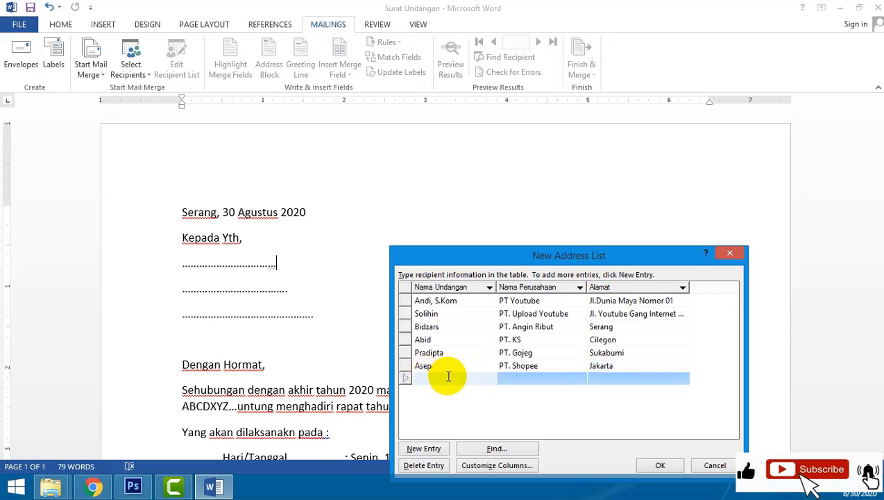
text(Udin)
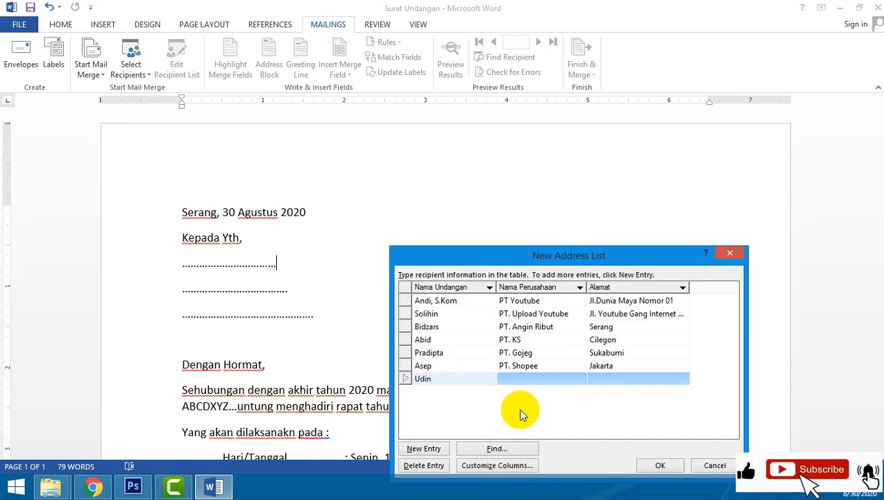
click(517, 381)
text(safdasf)
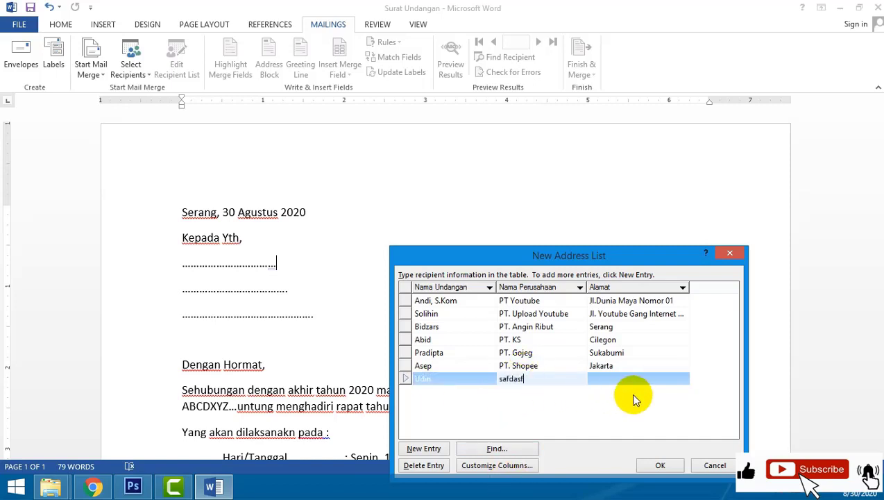
click(635, 378)
text(sadfsaf)
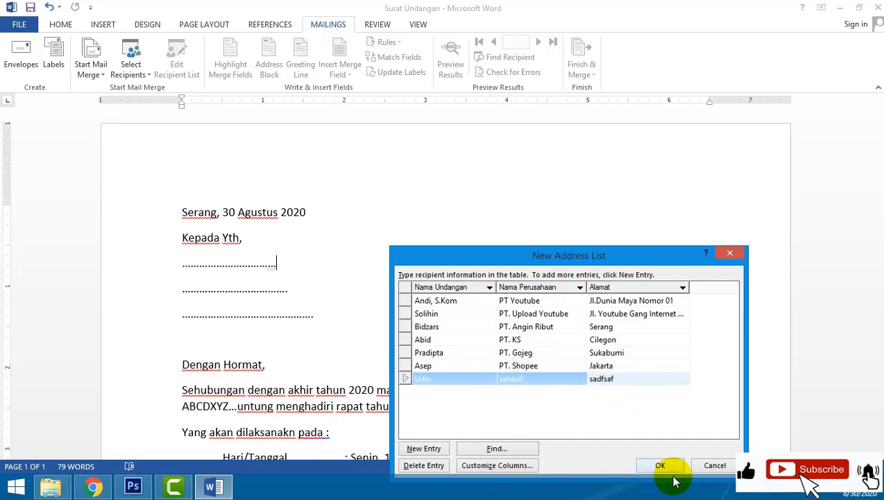
click(660, 465)
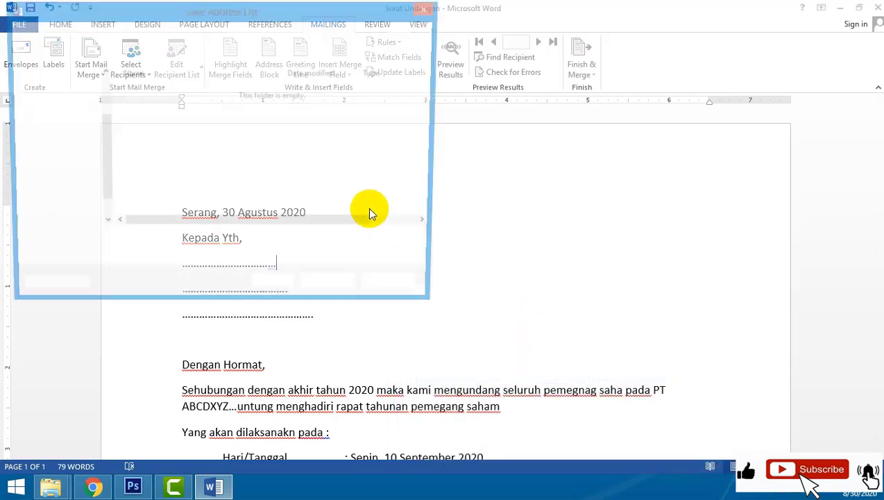
Save the address list in Documents under the file name 'database undangan'.
drag(102, 141, 104, 76)
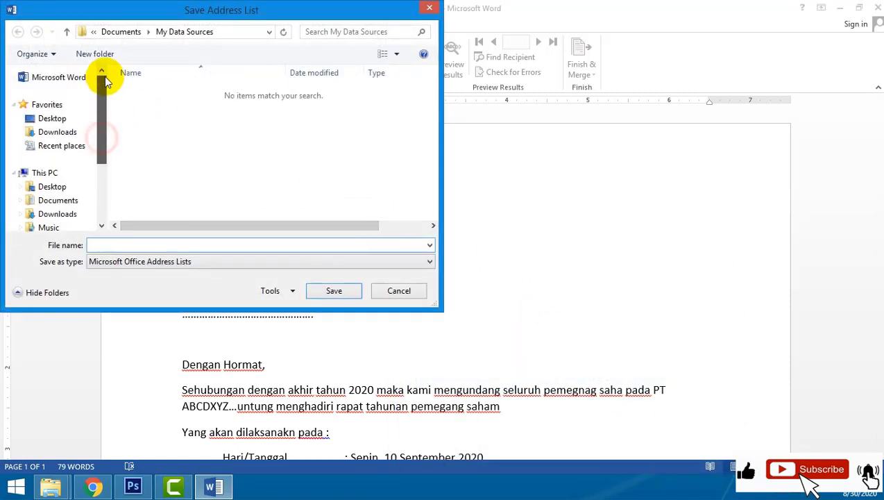
click(59, 200)
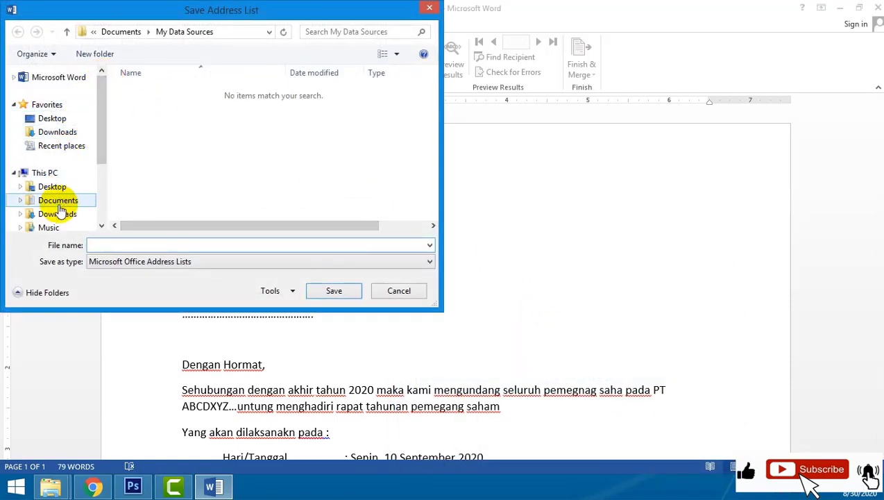
click(151, 244)
text(database)
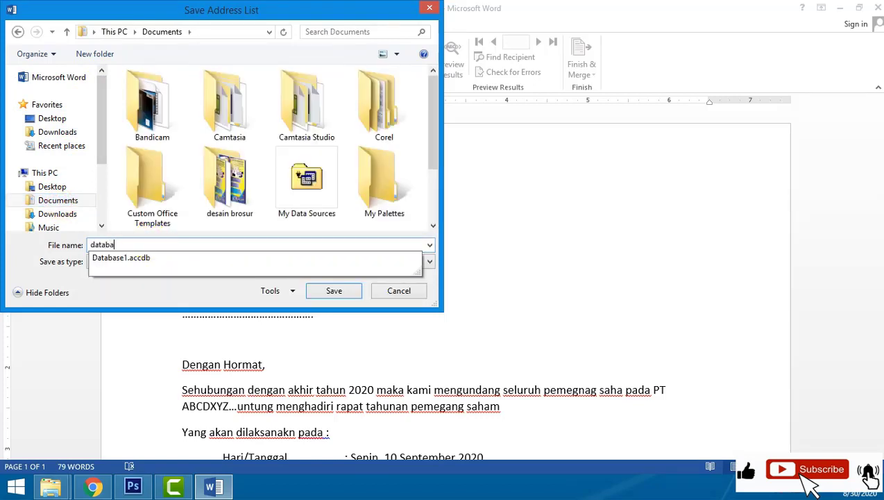
text( undangan)
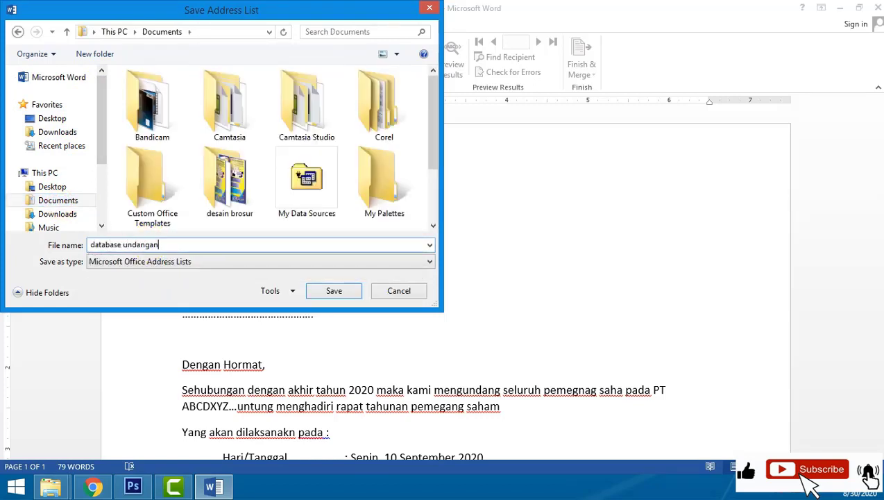
click(334, 291)
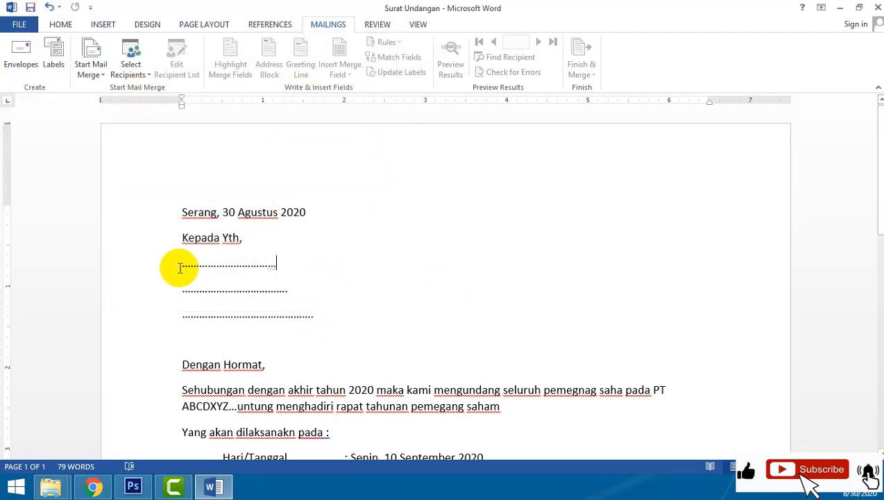
Delete the first dotted line under 'Kepada Yth,' and remove the leftover blank line.
drag(182, 265, 288, 267)
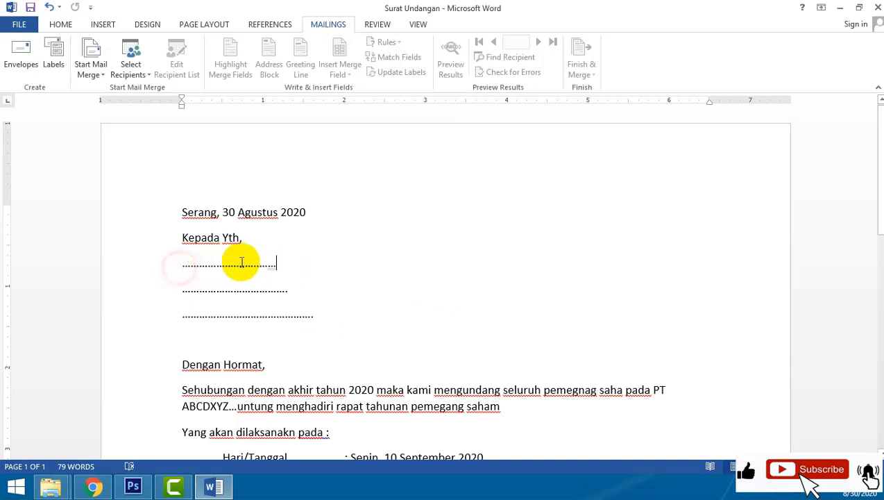
click(282, 261)
drag(282, 269, 180, 272)
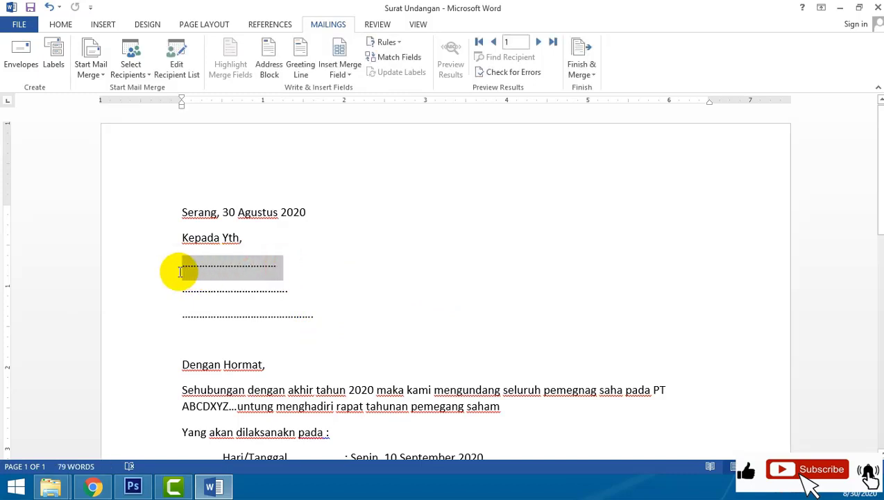
click(330, 212)
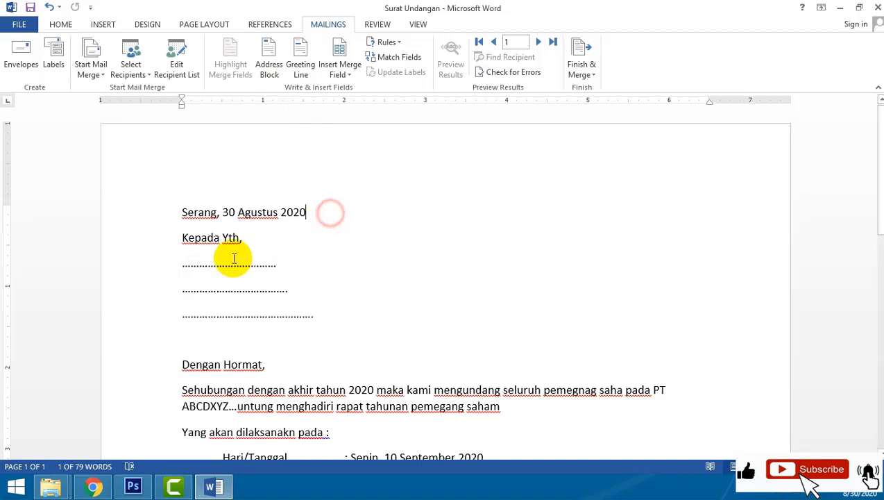
drag(283, 267, 182, 272)
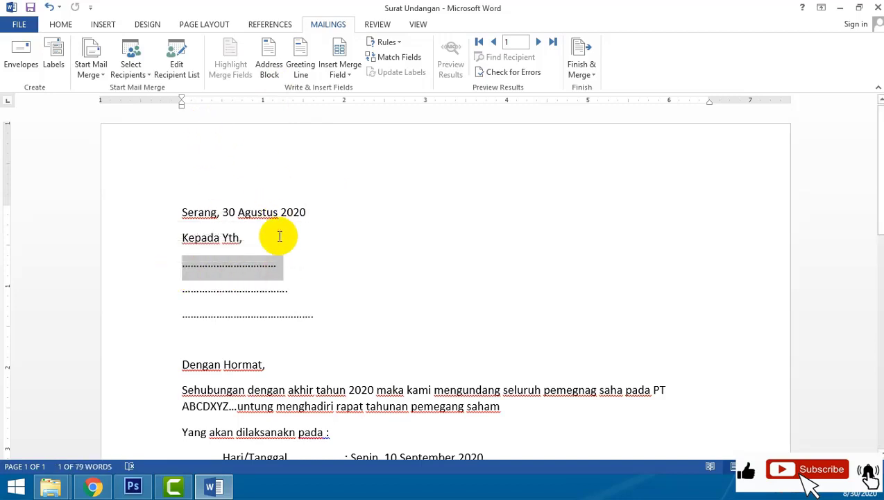
key(Delete)
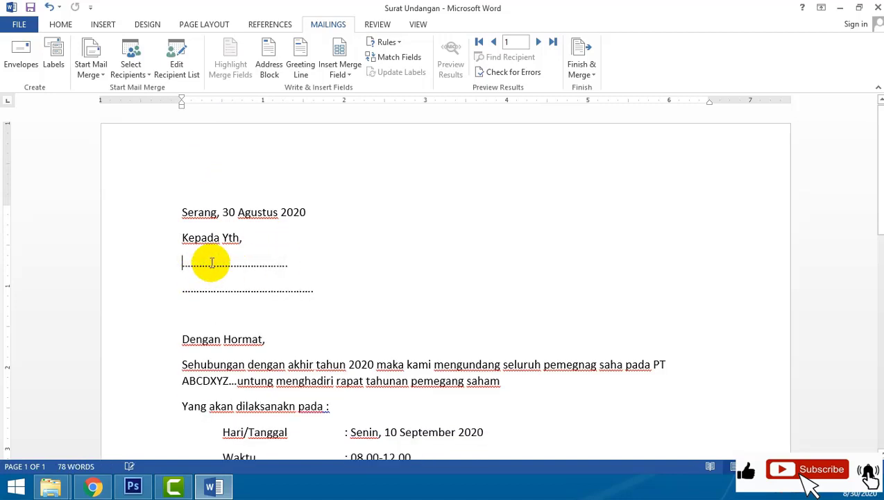
key(Return)
click(211, 261)
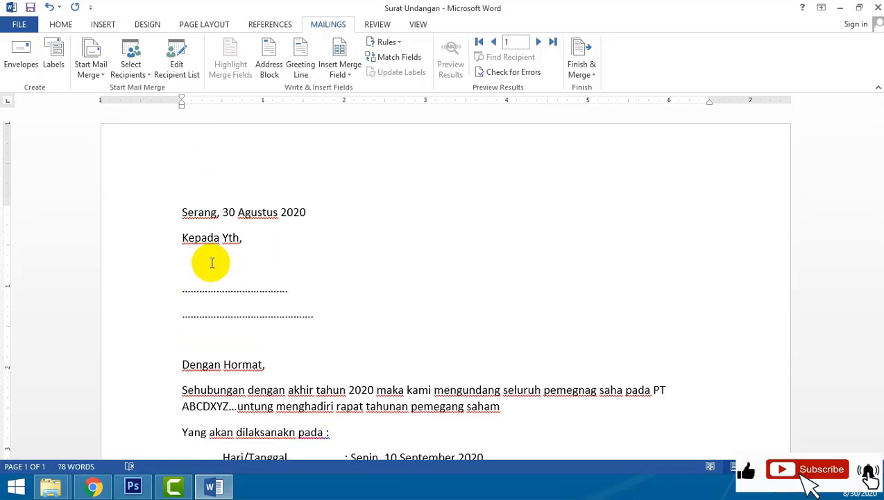
key(Delete)
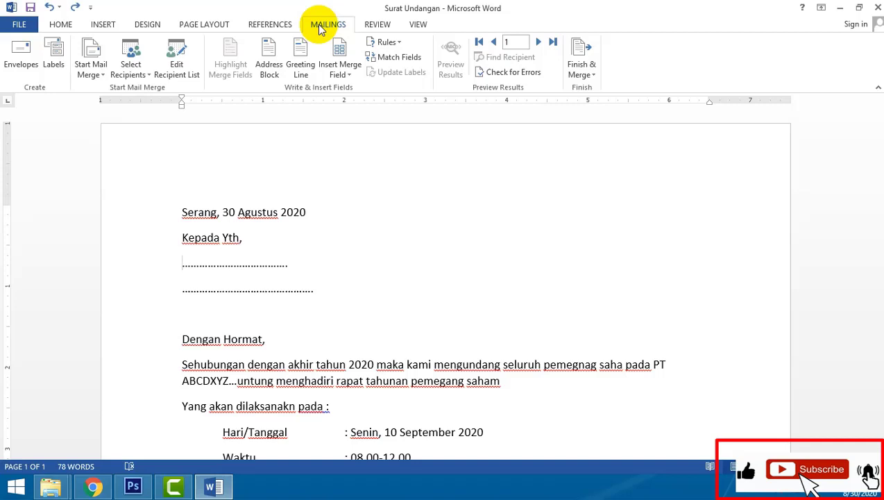
Use the existing 'database undangan' file from Documents as the letter's recipient list.
click(147, 80)
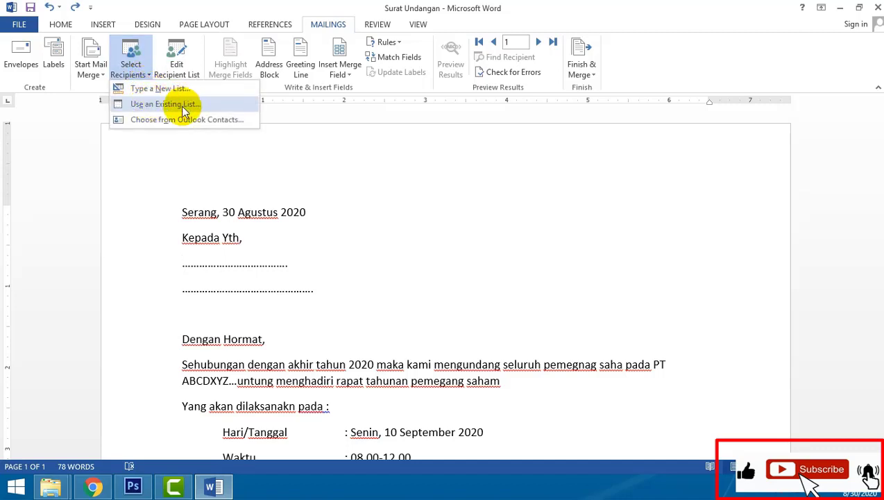
click(182, 104)
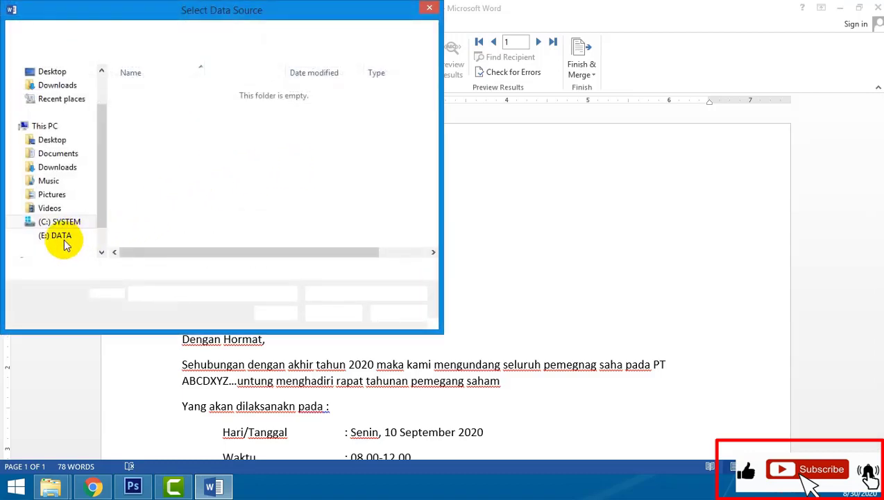
click(63, 154)
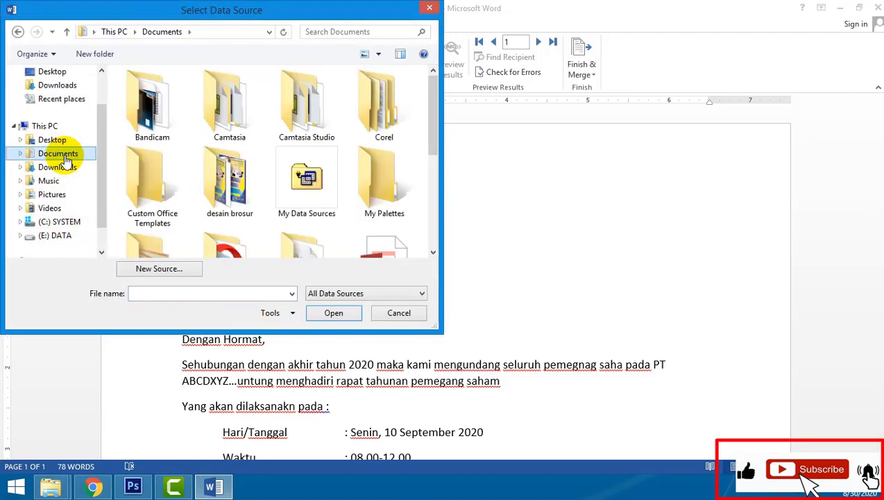
click(229, 150)
scroll(299, 187, down, 1)
scroll(334, 196, down, 1)
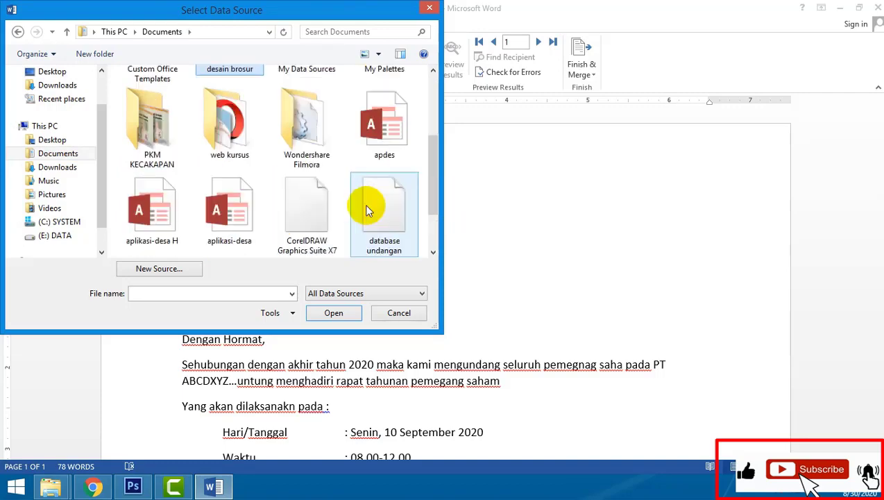
scroll(364, 204, down, 1)
click(392, 139)
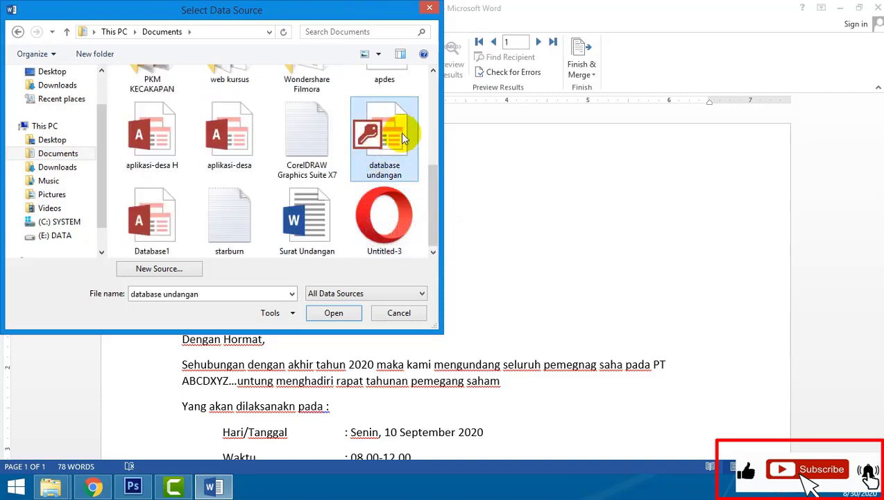
click(340, 313)
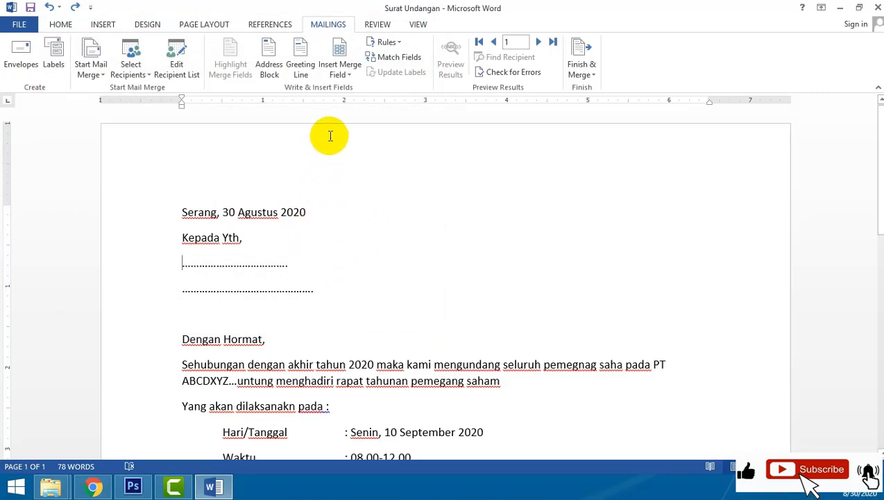
Insert the Nama_Undangan, Nama_Perusahaan and Alamat merge fields on separate lines under 'Kepada Yth,'.
click(347, 74)
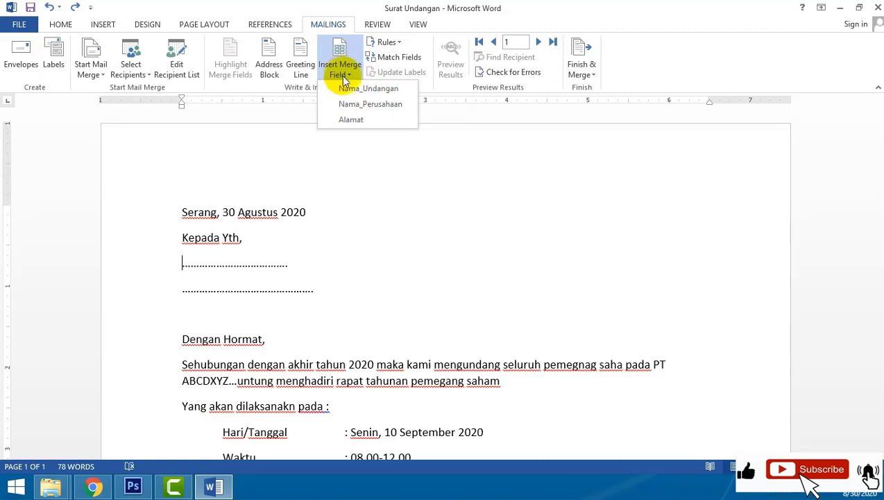
click(354, 89)
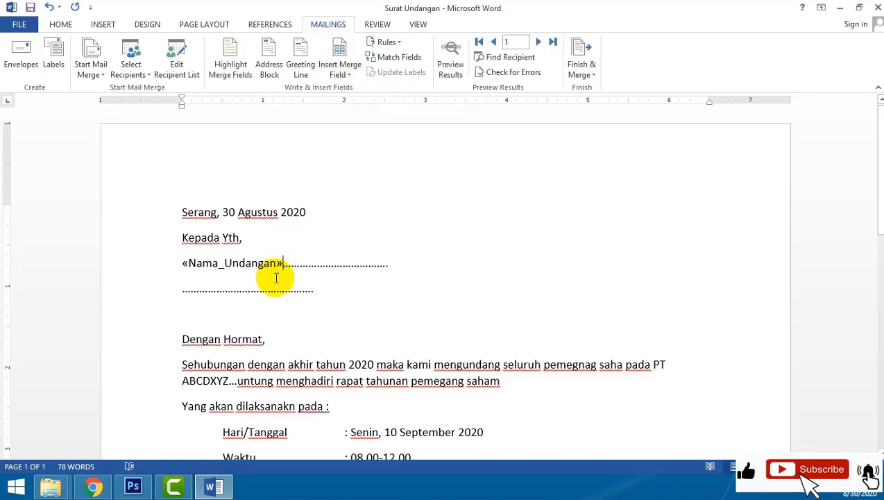
key(Return)
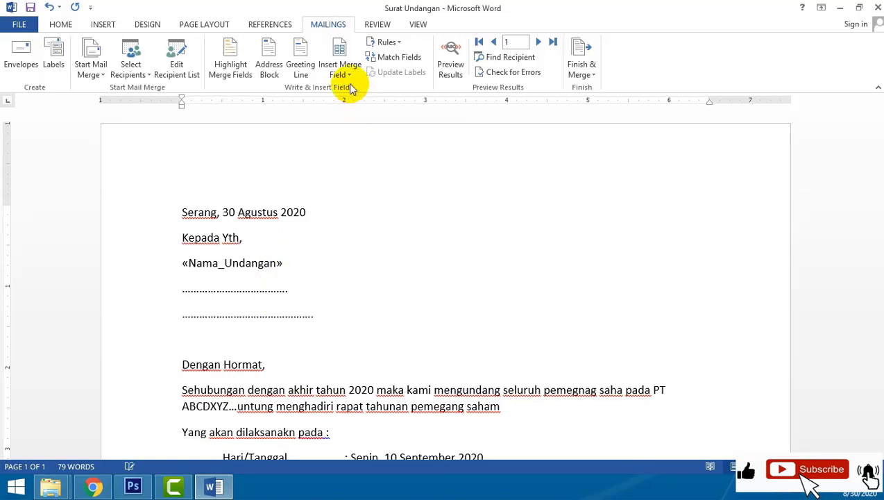
click(349, 77)
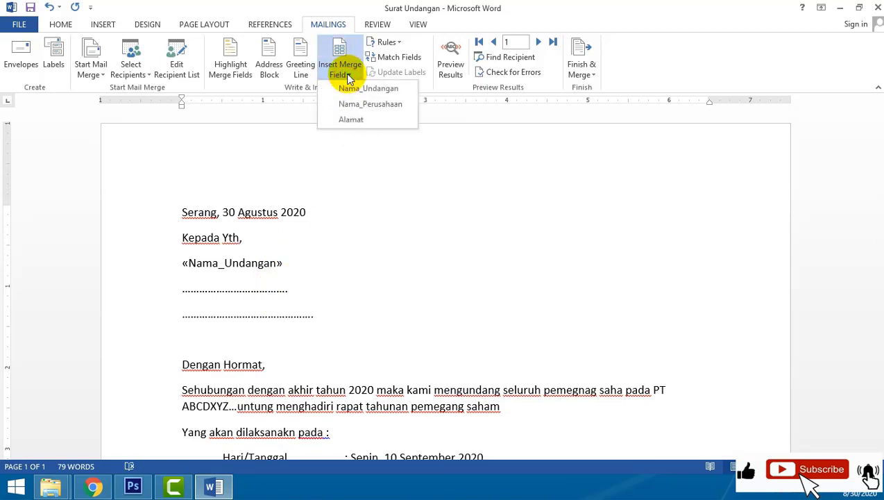
click(350, 105)
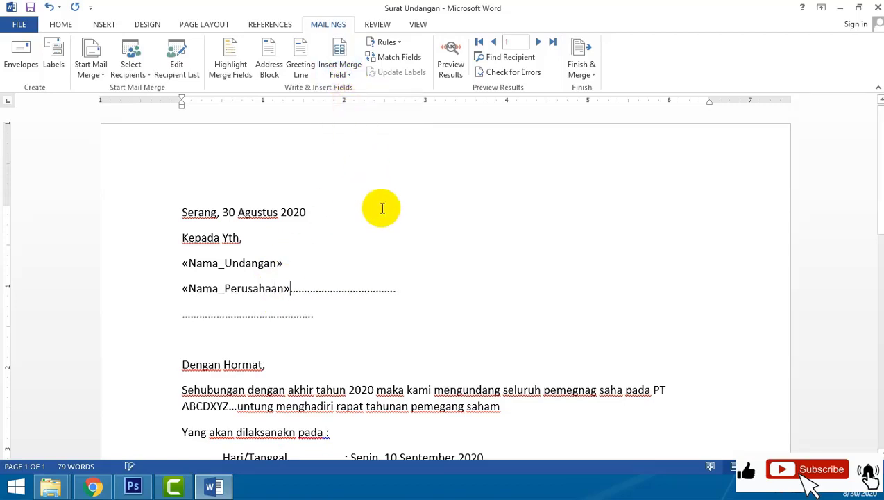
key(Return)
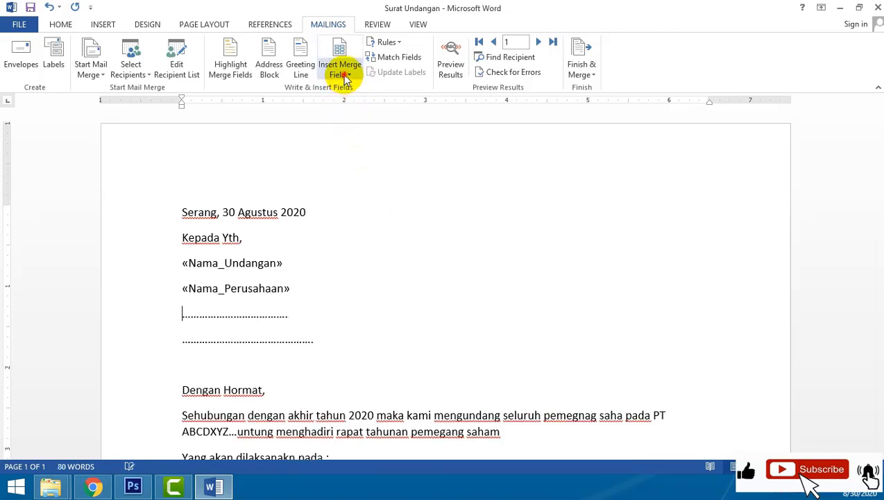
click(346, 78)
click(350, 119)
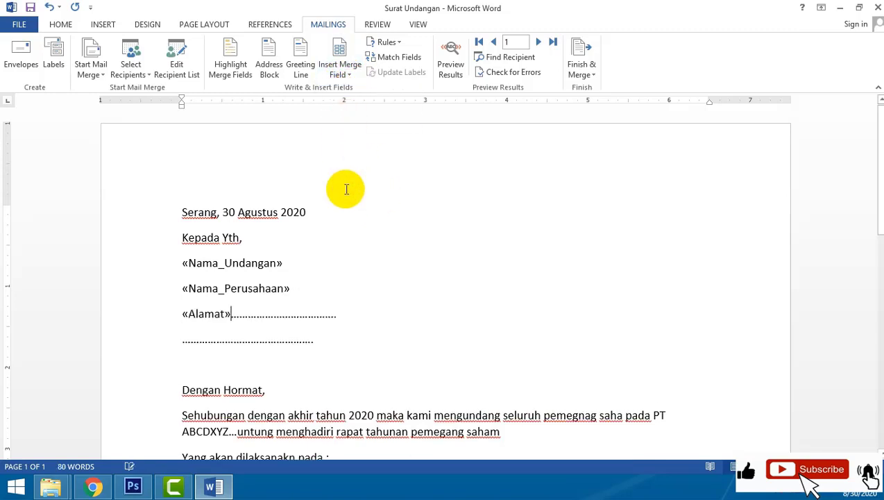
key(Return)
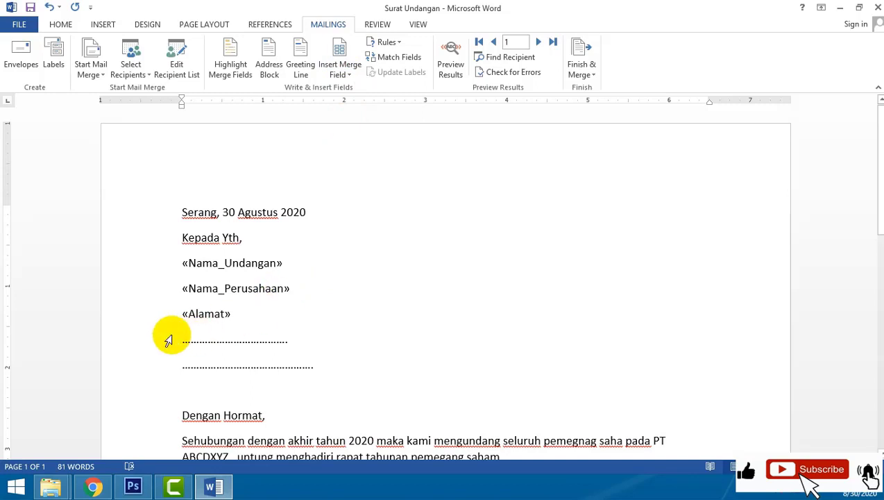
Delete the remaining dotted placeholder lines and select the three merge-field lines.
drag(180, 338, 283, 361)
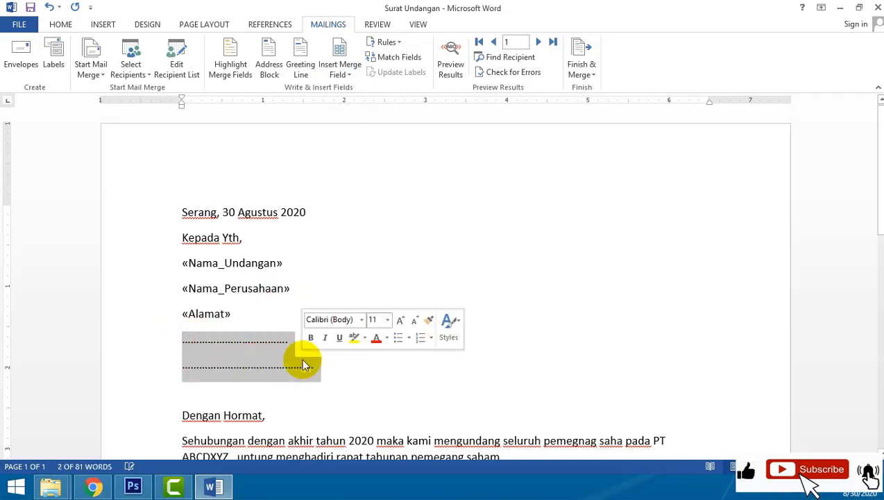
key(Delete)
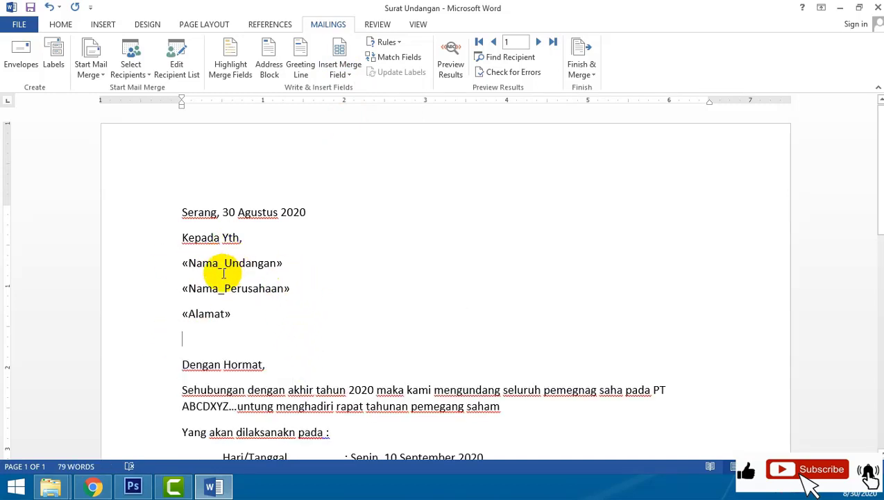
double_click(229, 267)
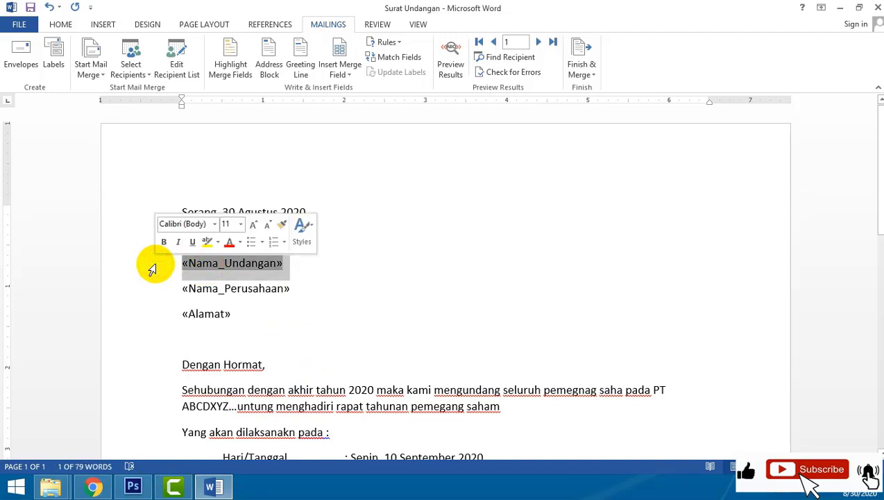
click(156, 290)
click(153, 316)
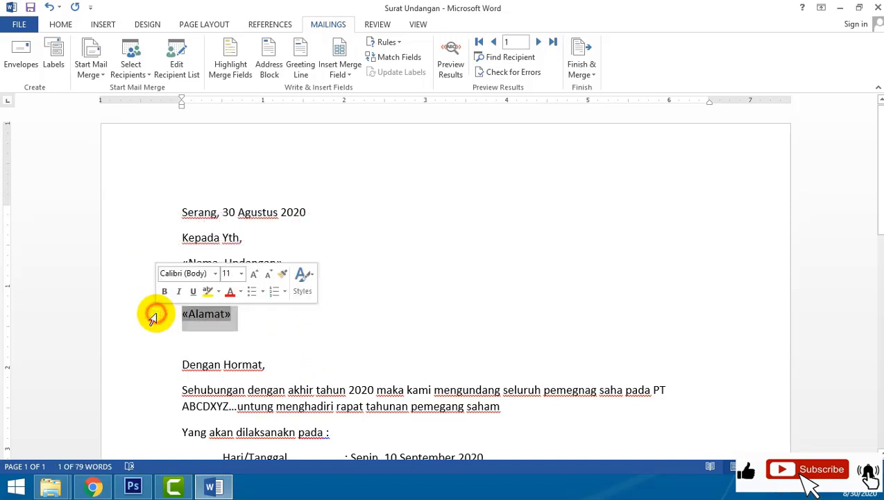
click(223, 338)
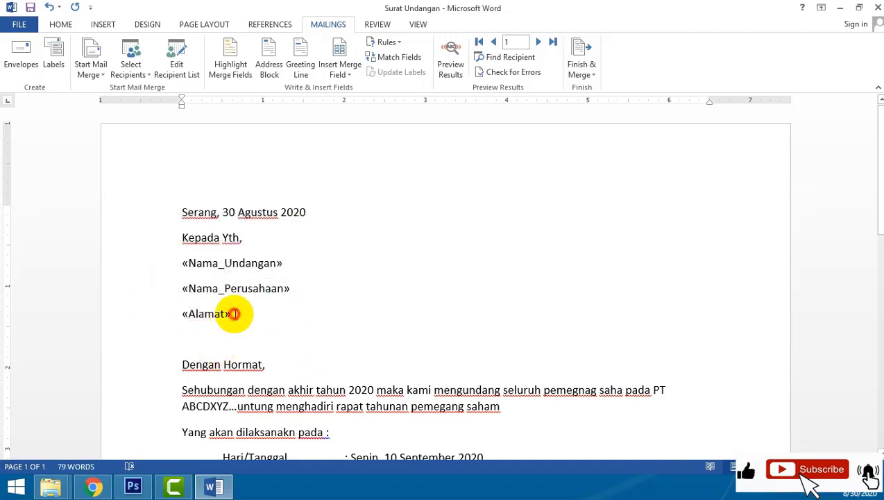
drag(234, 314, 171, 272)
Make the «Nama_Undangan», «Nama_Perusahaan» and «Alamat» lines bold.
click(61, 25)
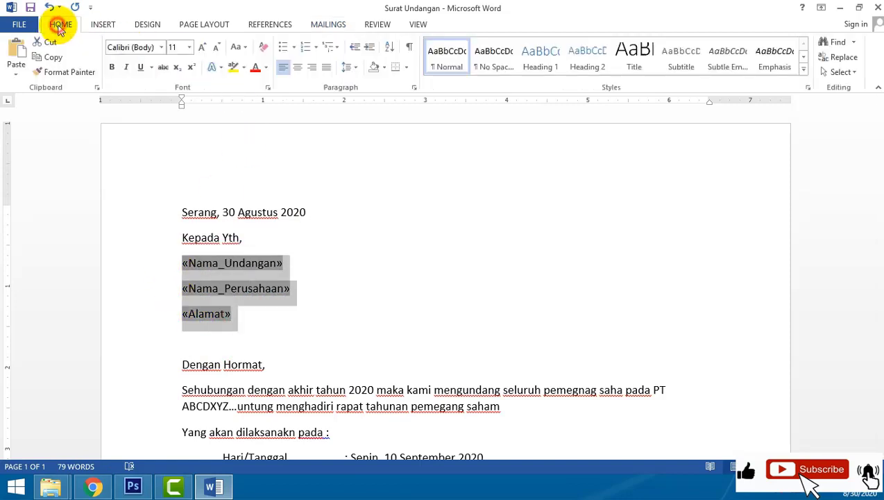
click(113, 68)
click(364, 273)
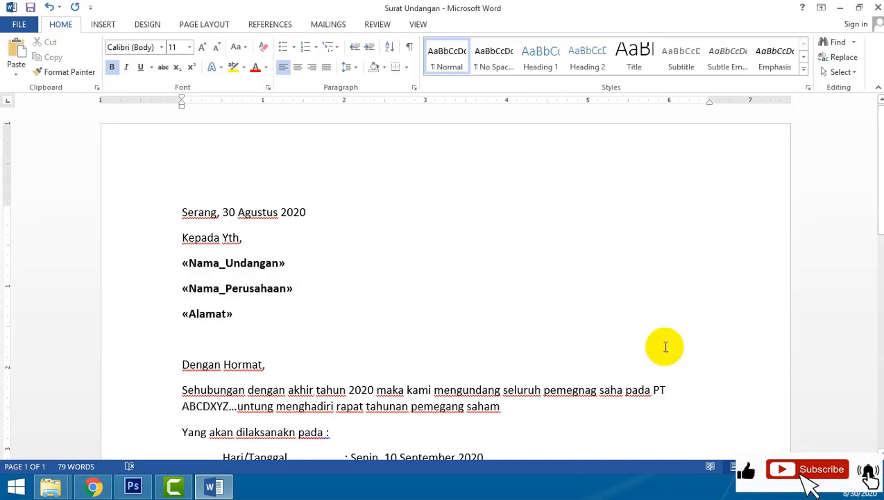
click(848, 466)
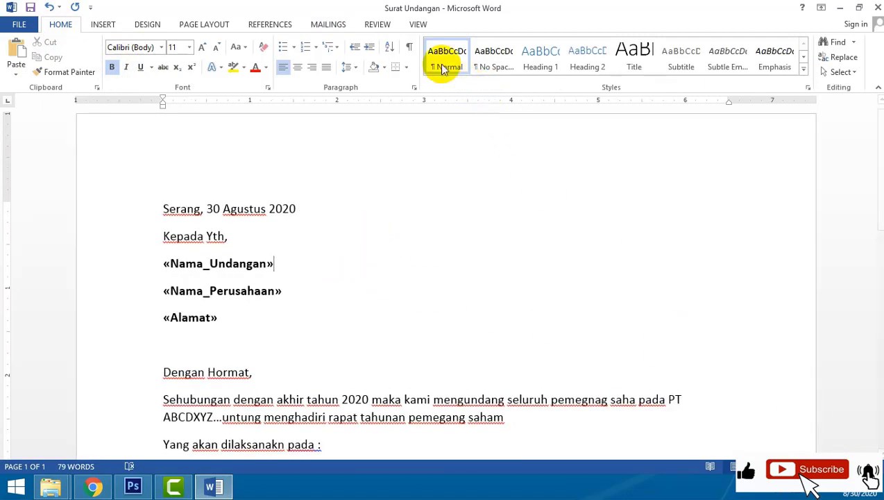
click(332, 24)
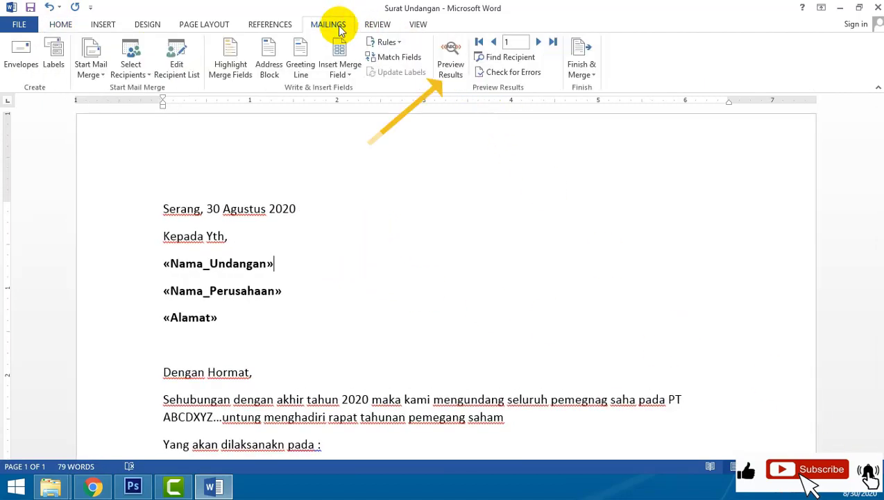
Turn on Preview Results so record 1's name, company and address replace the fields.
click(456, 73)
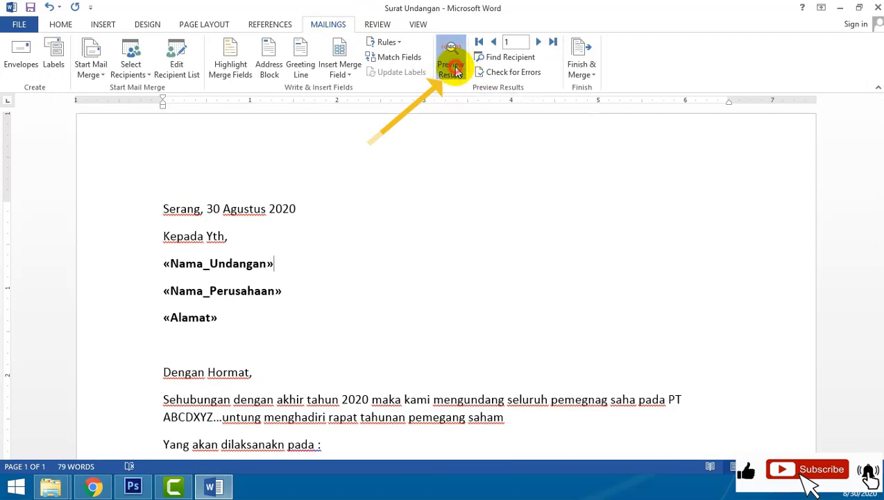
click(455, 73)
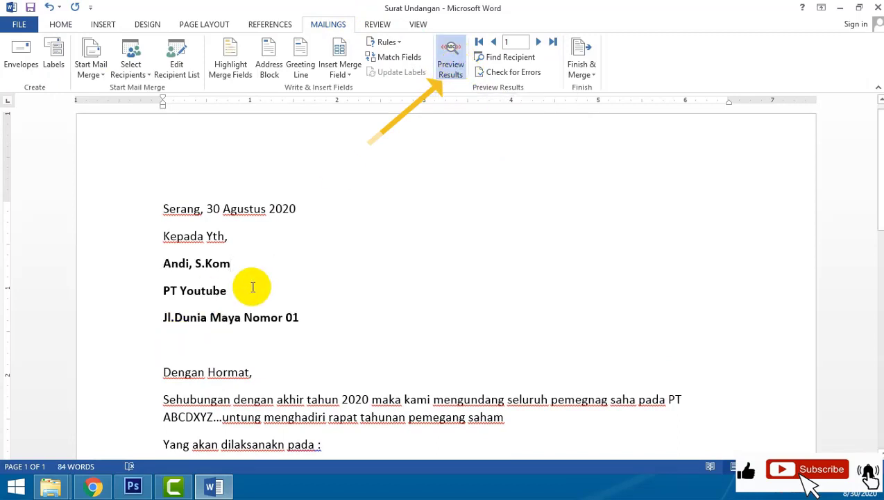
click(779, 466)
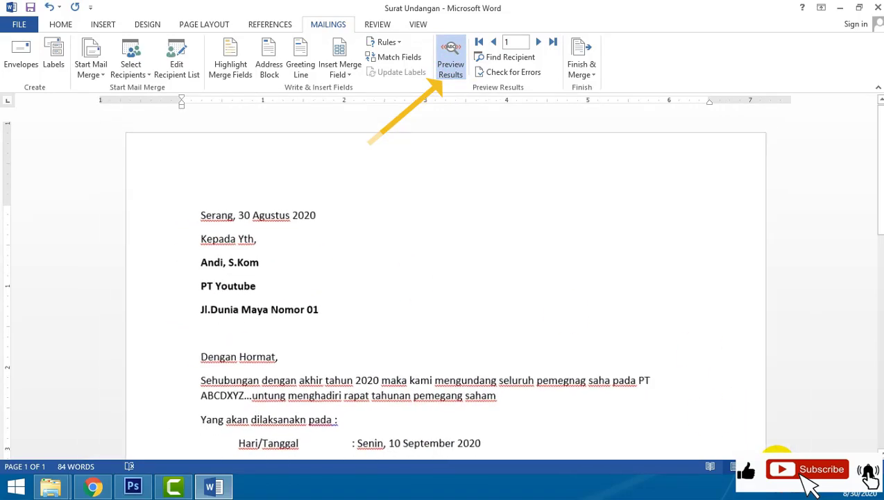
click(288, 248)
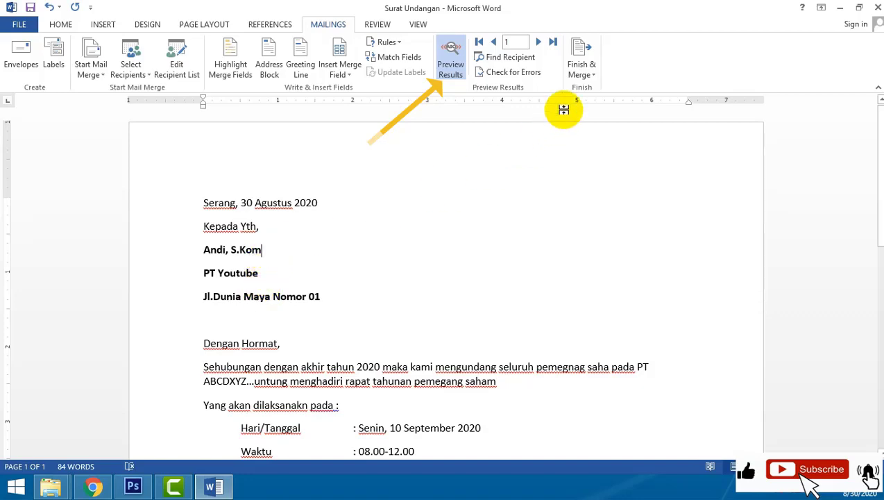
click(855, 466)
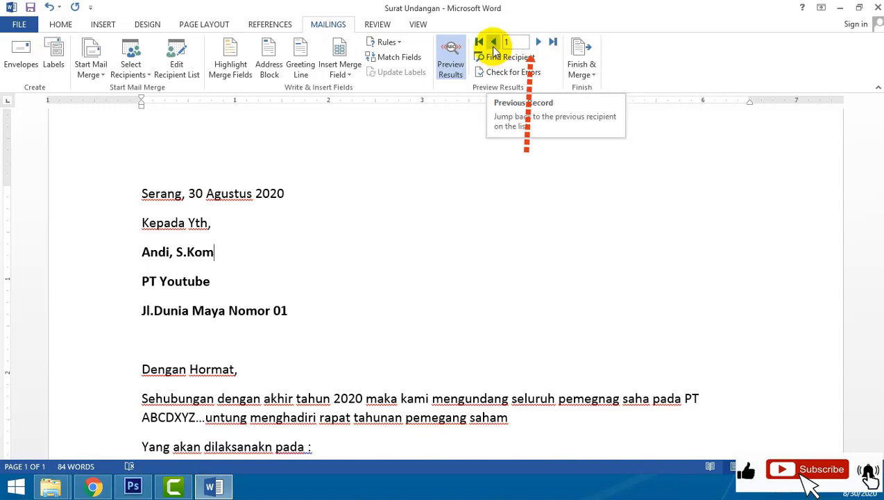
Step forward through records 2 to 7, then back to record 3 with its Serang address.
click(538, 43)
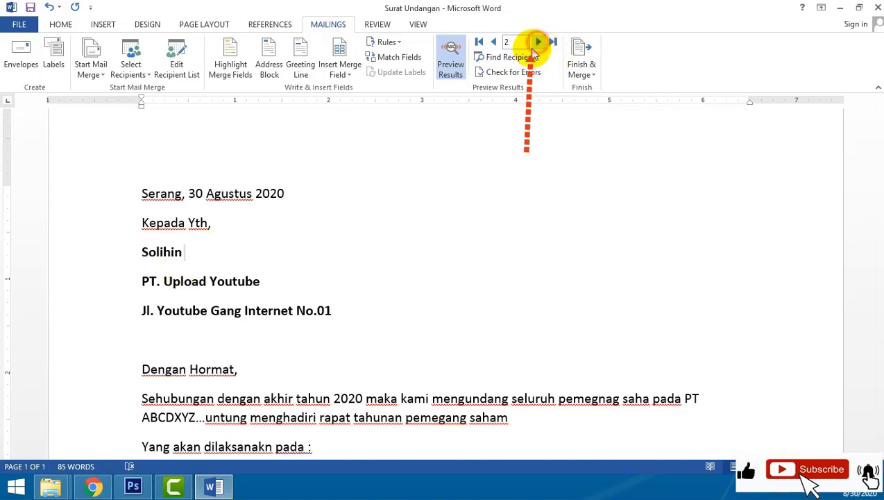
click(538, 43)
click(538, 43)
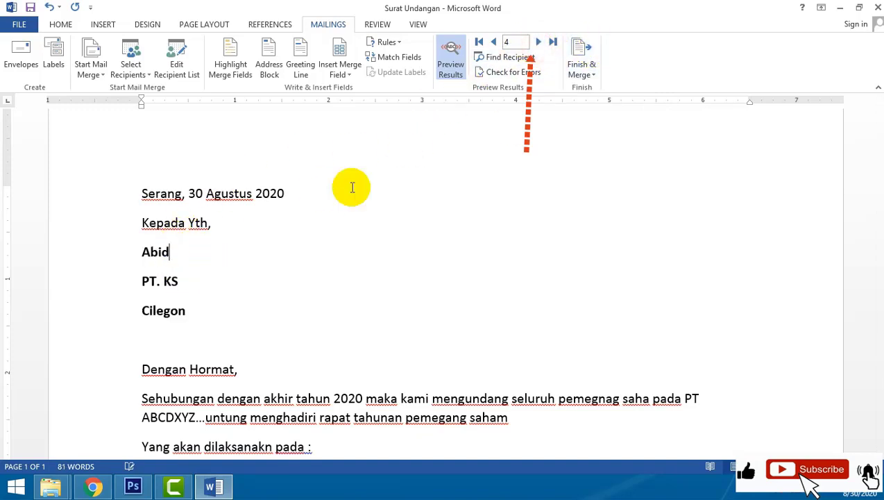
click(540, 43)
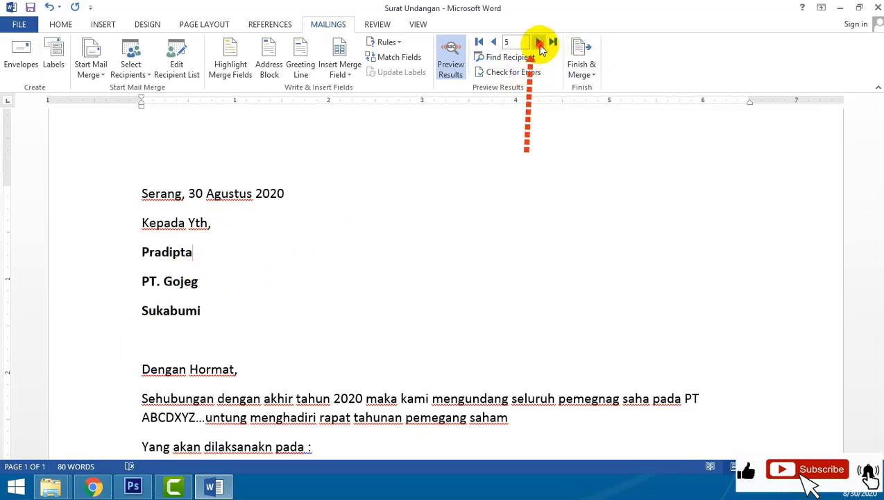
click(540, 43)
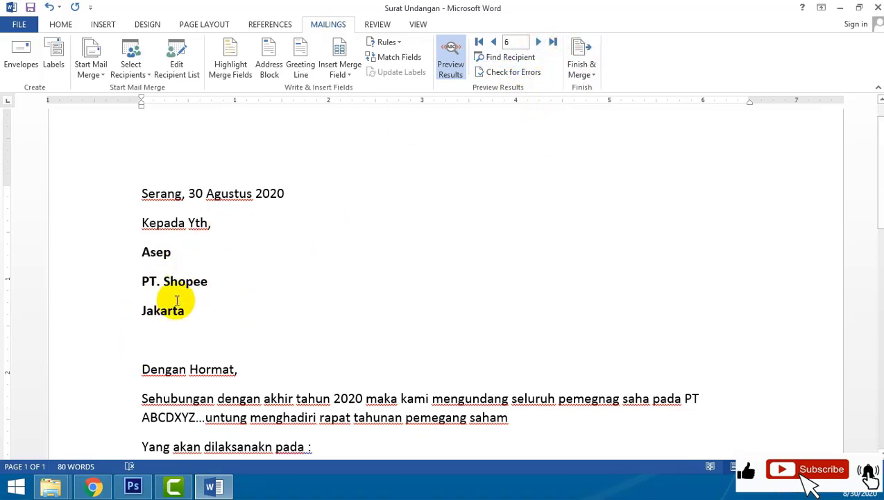
click(539, 43)
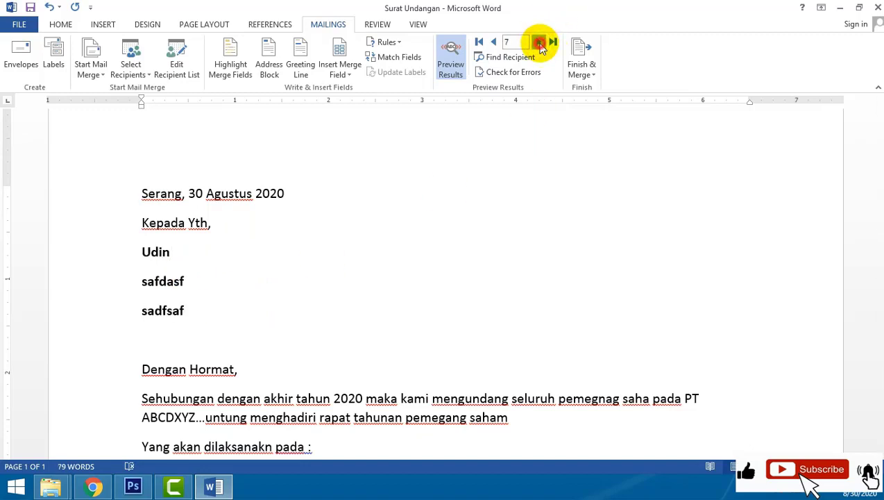
click(494, 43)
click(494, 43)
click(494, 43)
click(494, 43)
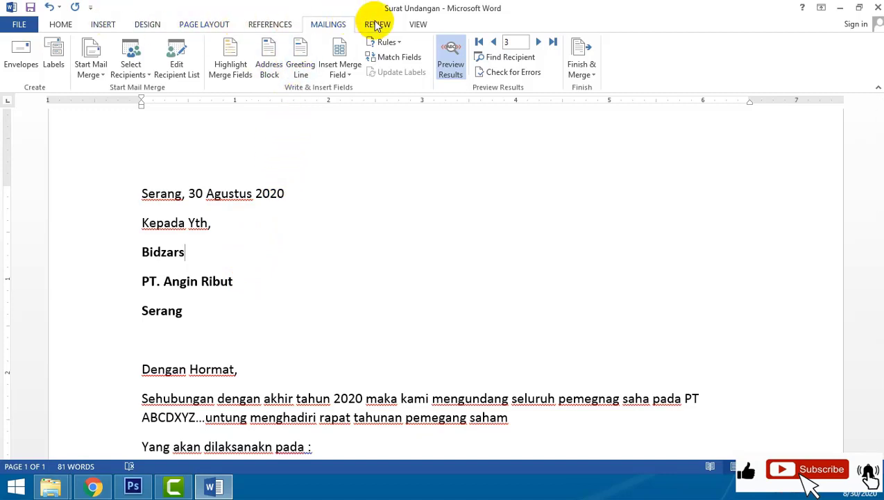
click(336, 27)
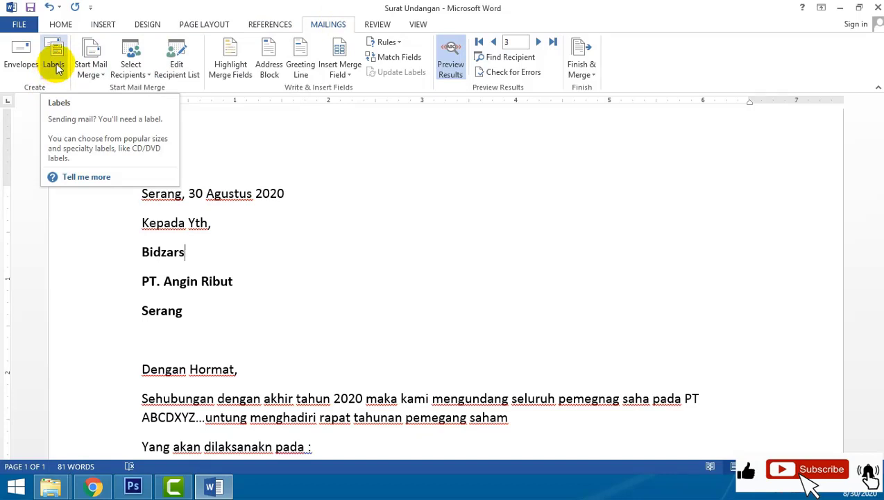
click(205, 313)
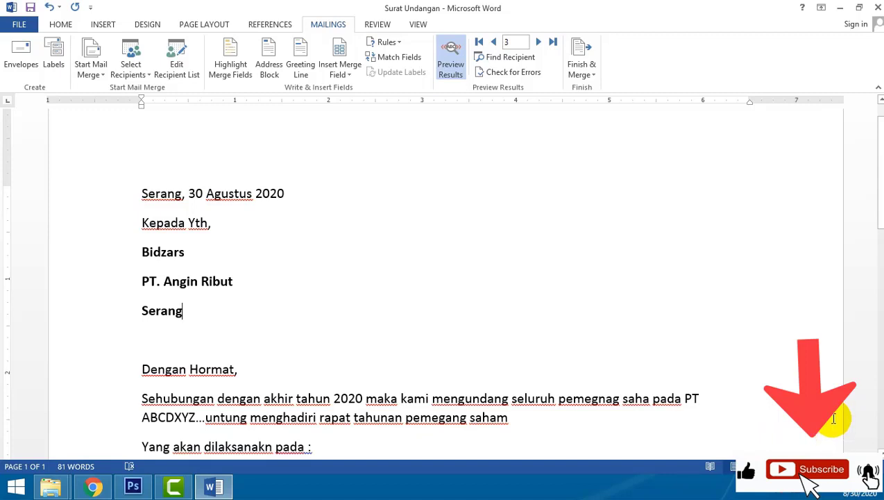
Jump to the last record, number 7, and bring up the Finish & Merge options.
click(321, 238)
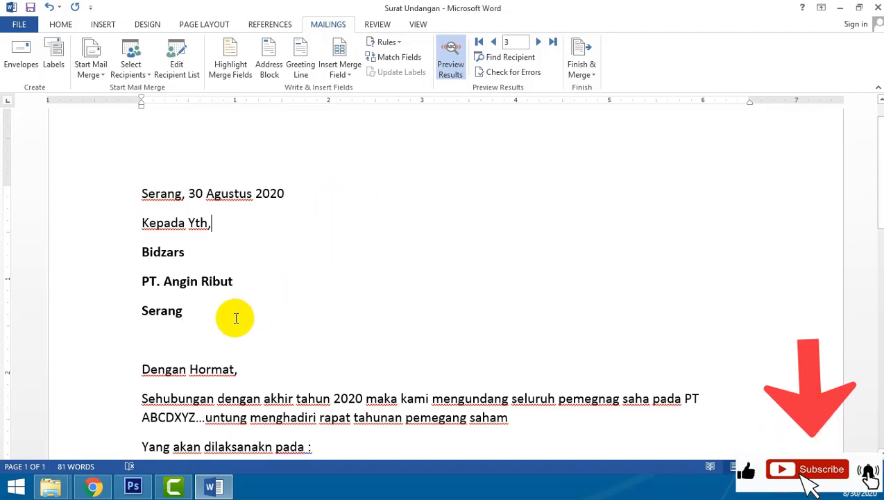
drag(236, 318, 124, 173)
click(434, 211)
click(203, 318)
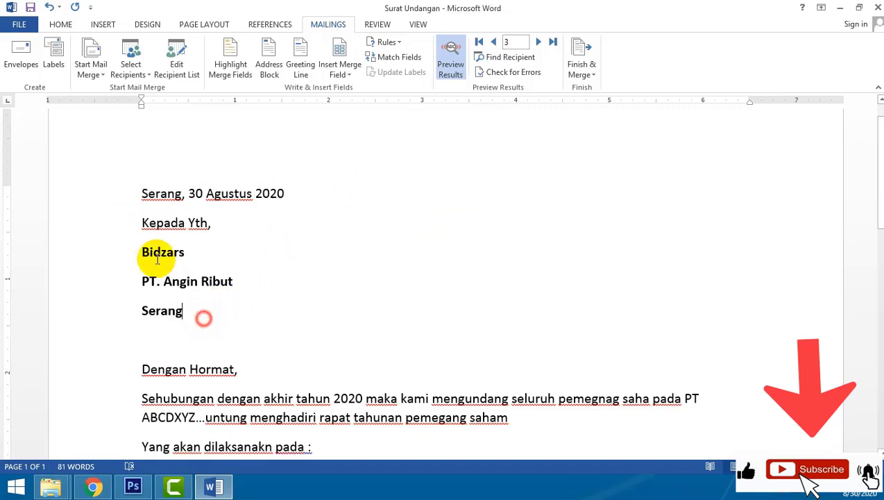
drag(158, 258, 144, 182)
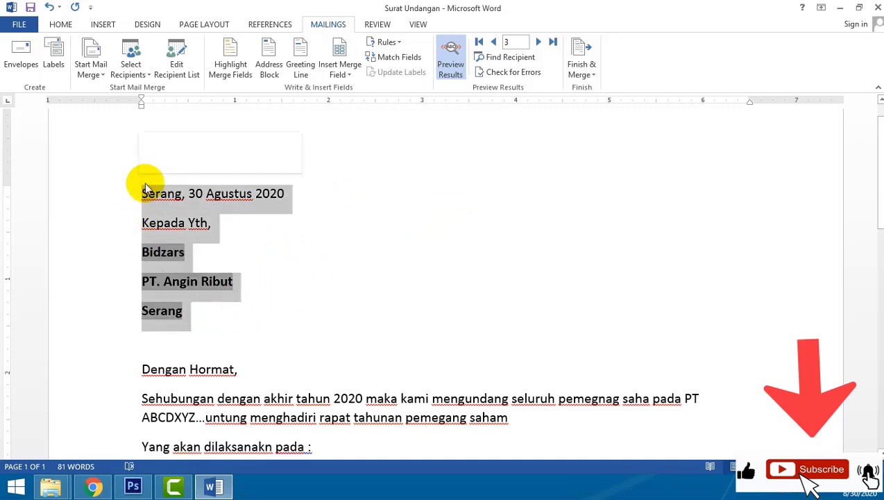
click(555, 43)
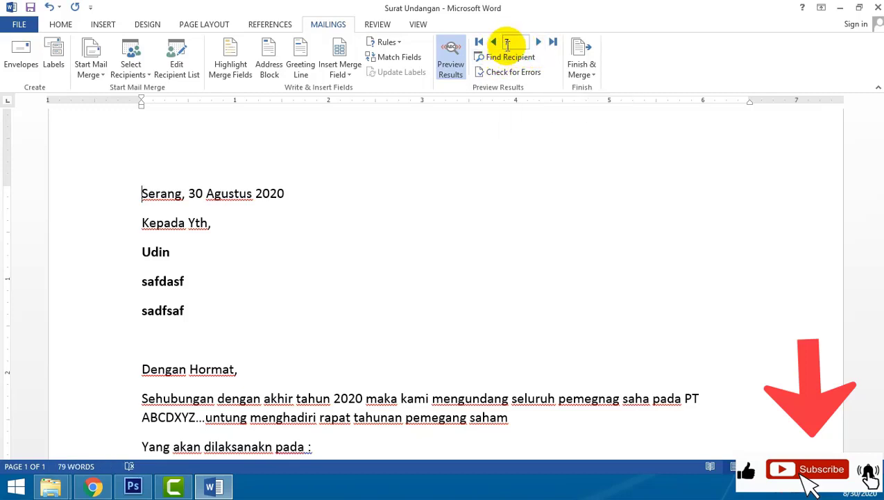
click(589, 74)
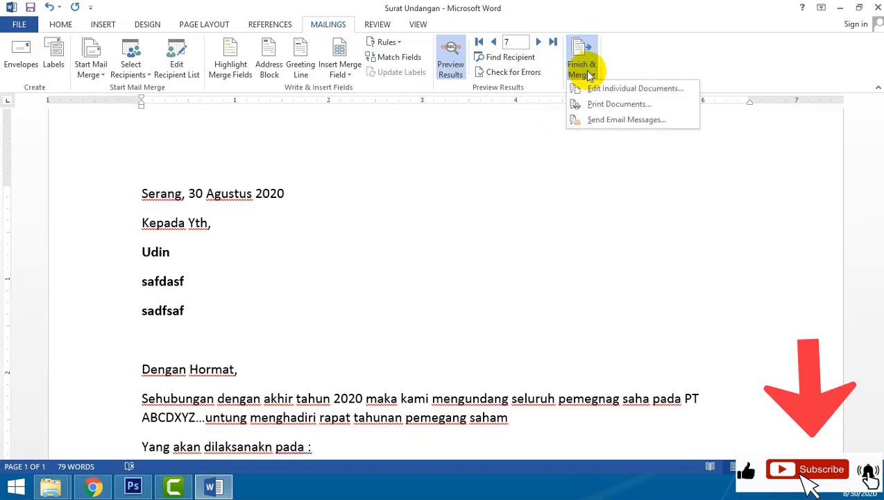
Merge all records as individual editable letters into a new Letters1 document.
click(618, 91)
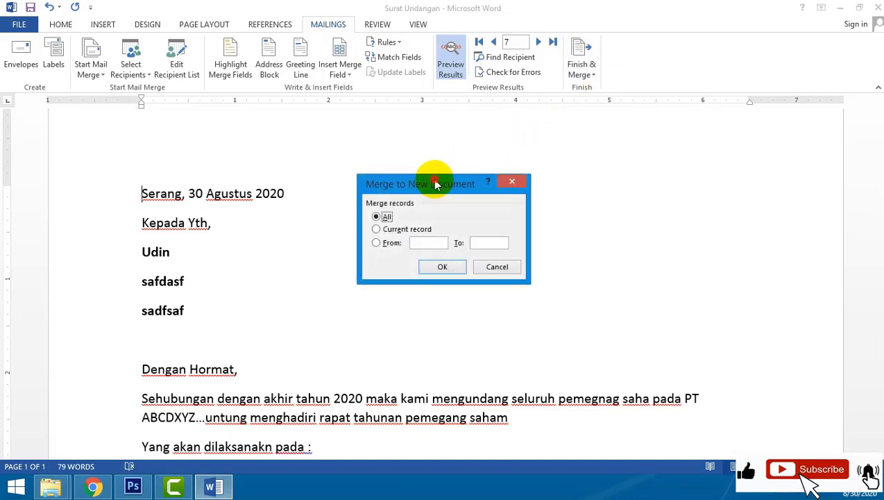
drag(435, 183, 442, 224)
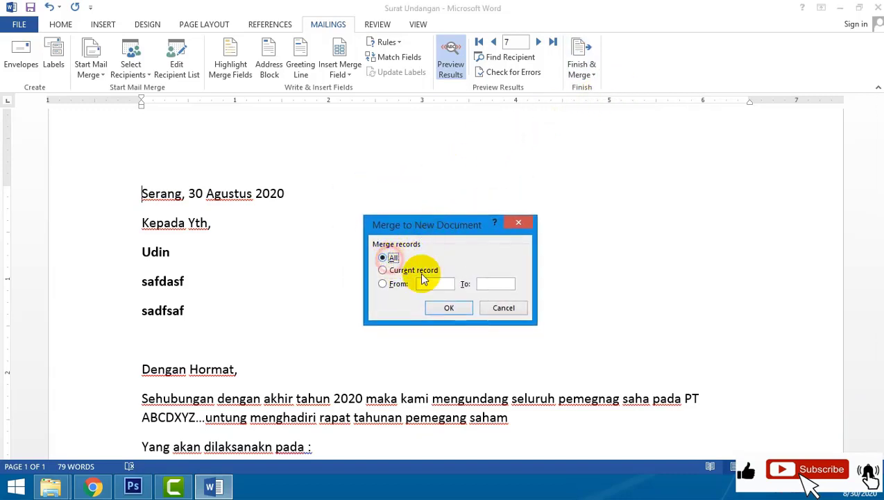
click(461, 305)
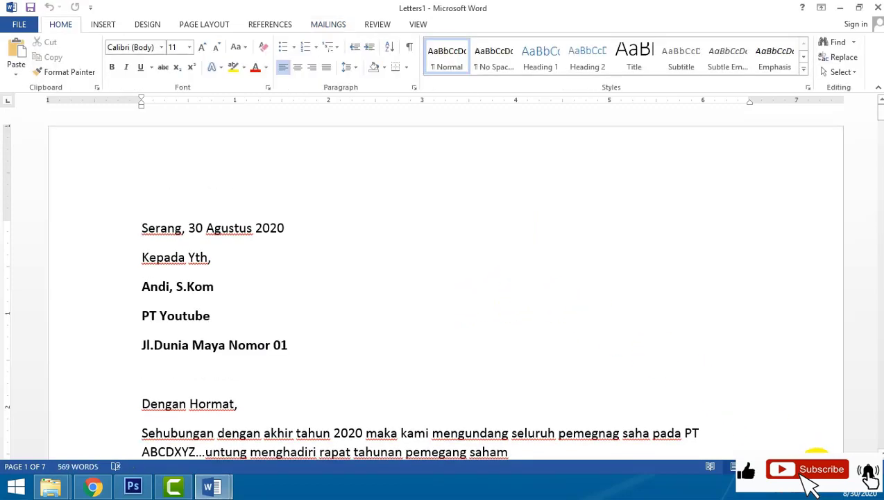
drag(810, 458, 805, 458)
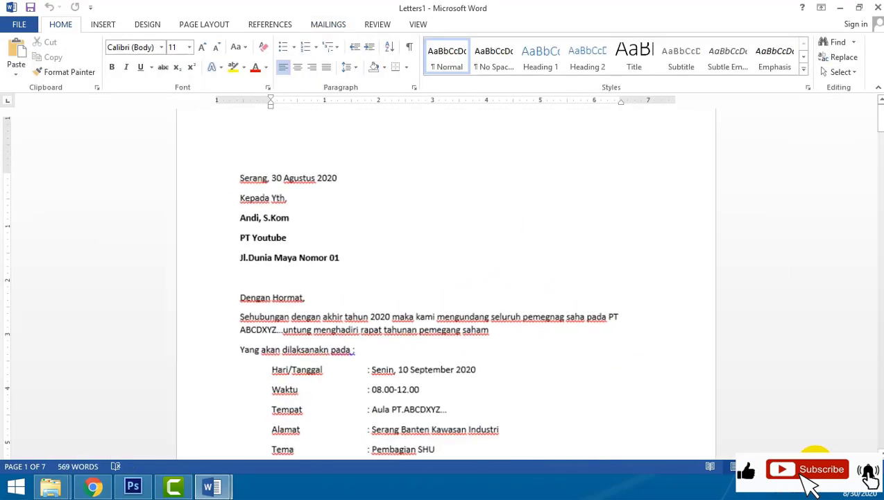
scroll(398, 251, down, 3)
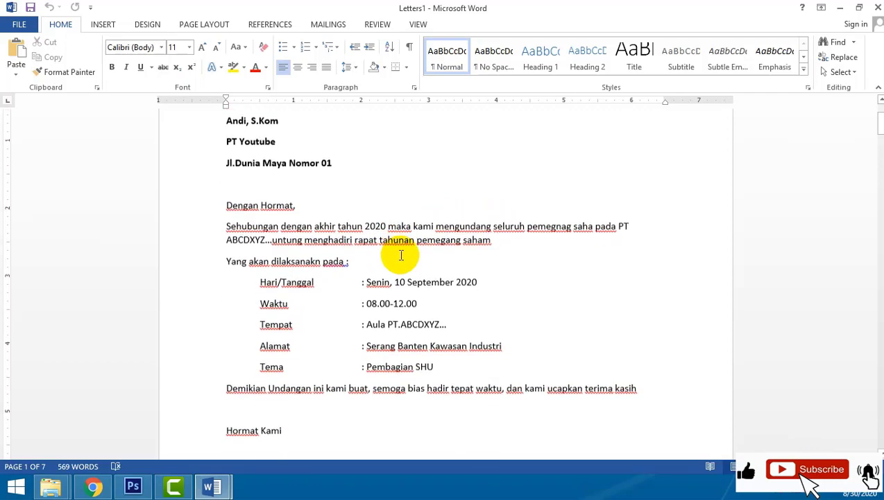
scroll(400, 253, down, 7)
scroll(419, 259, down, 6)
scroll(424, 266, down, 4)
scroll(421, 286, down, 5)
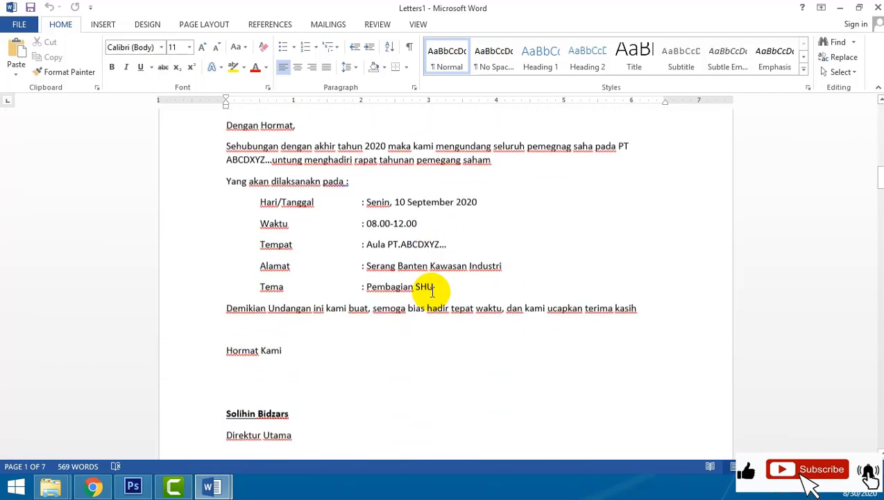
scroll(430, 295, down, 3)
scroll(432, 300, down, 6)
scroll(434, 307, down, 4)
scroll(436, 311, down, 4)
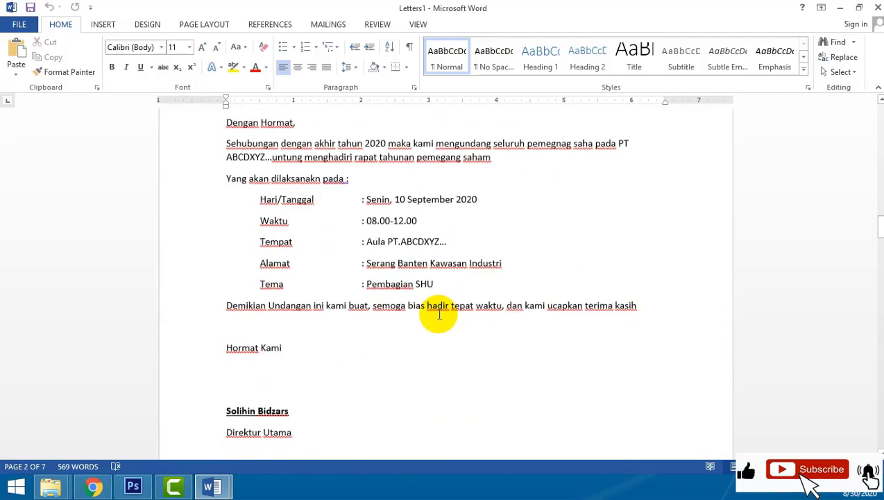
scroll(433, 316, down, 6)
scroll(424, 325, down, 6)
scroll(388, 313, down, 3)
drag(274, 235, 168, 217)
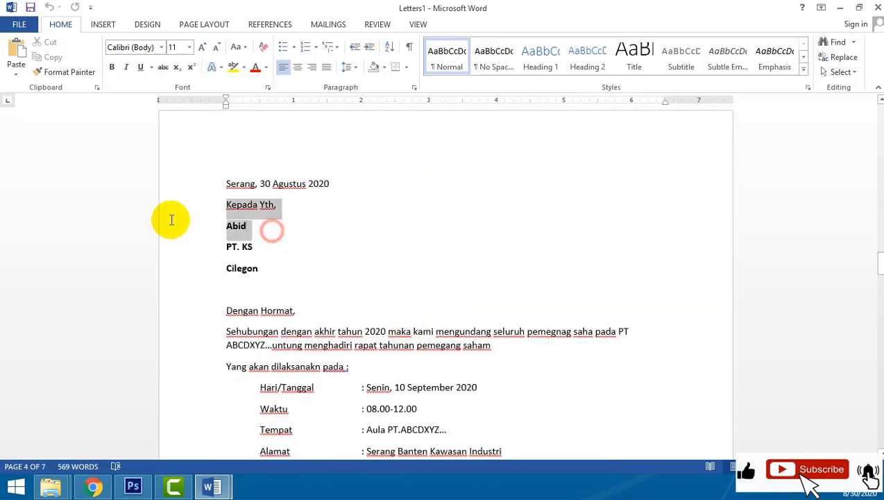
scroll(355, 320, down, 5)
scroll(346, 332, down, 6)
scroll(336, 341, down, 6)
scroll(336, 342, down, 3)
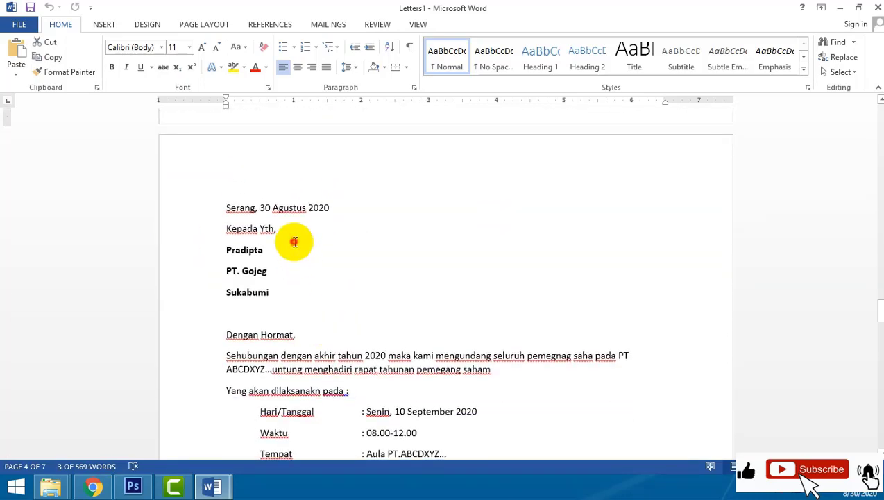
drag(293, 238, 201, 232)
scroll(312, 325, down, 5)
scroll(321, 339, down, 5)
scroll(321, 344, down, 5)
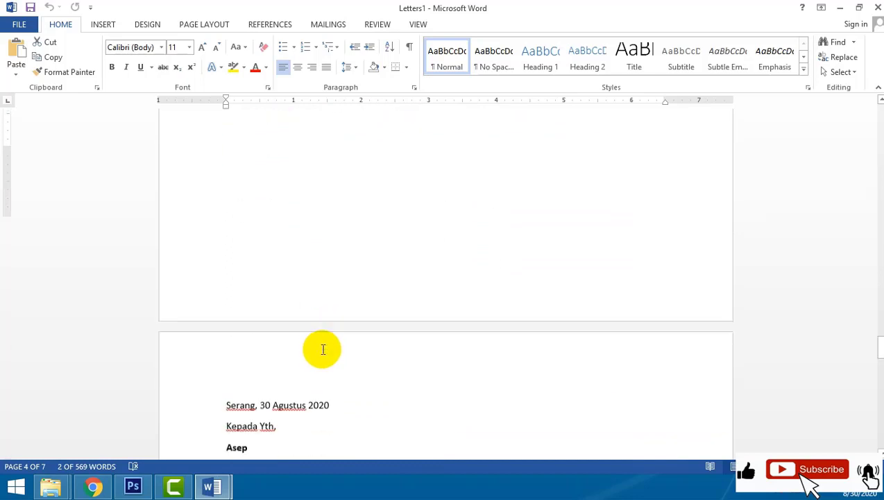
scroll(313, 291, down, 5)
drag(297, 213, 212, 186)
click(378, 238)
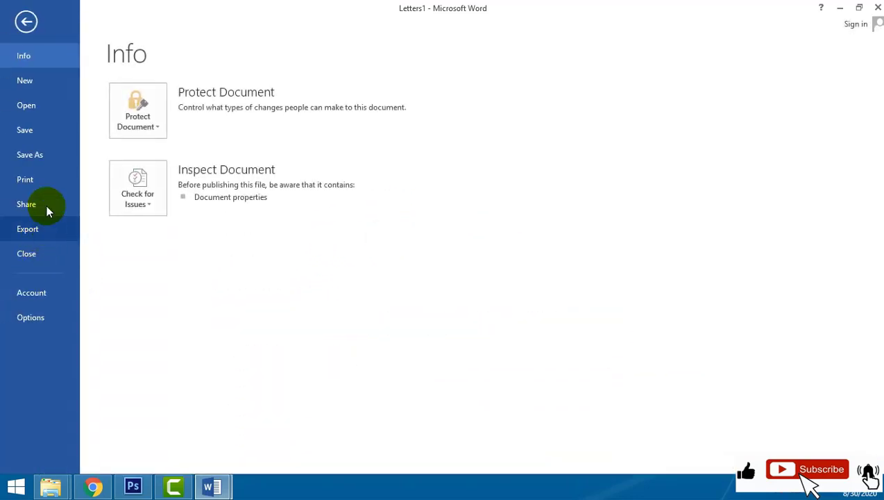
key(ctrl+p)
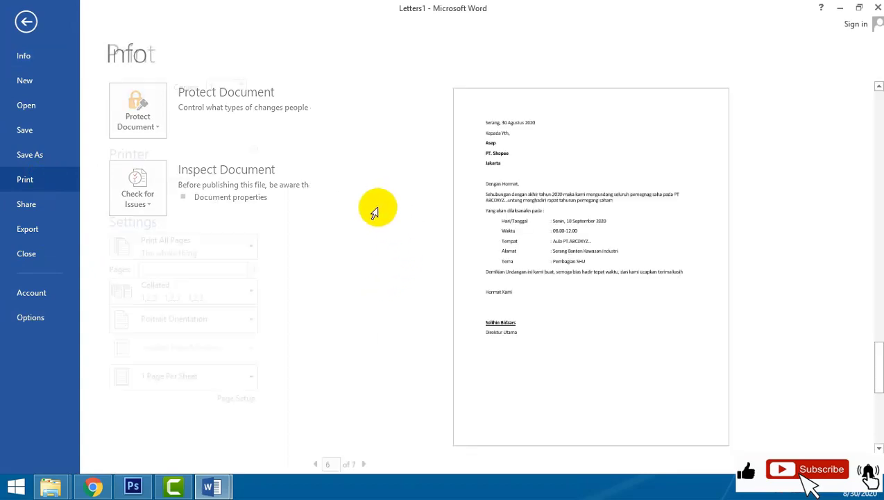
click(231, 178)
click(218, 236)
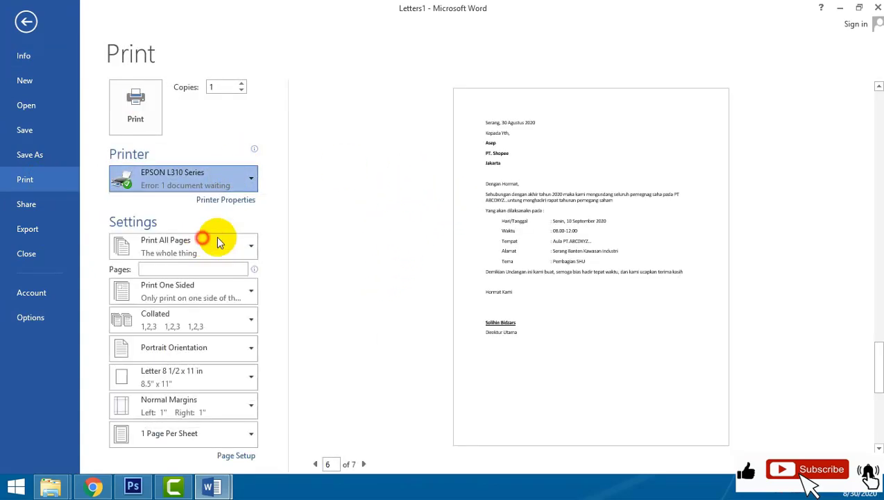
click(24, 28)
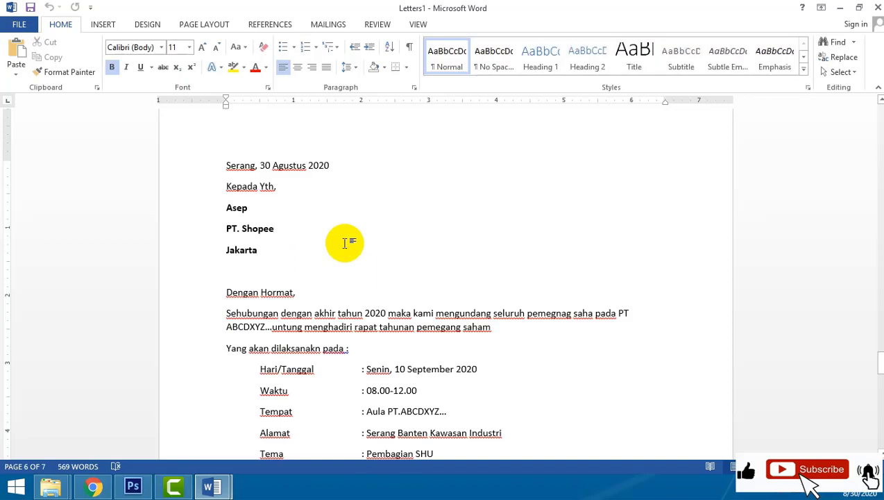
Return to page 1 of Letters1 and select the first letter's recipient name, company and address lines.
scroll(344, 243, down, 3)
scroll(351, 267, down, 2)
scroll(415, 371, down, 4)
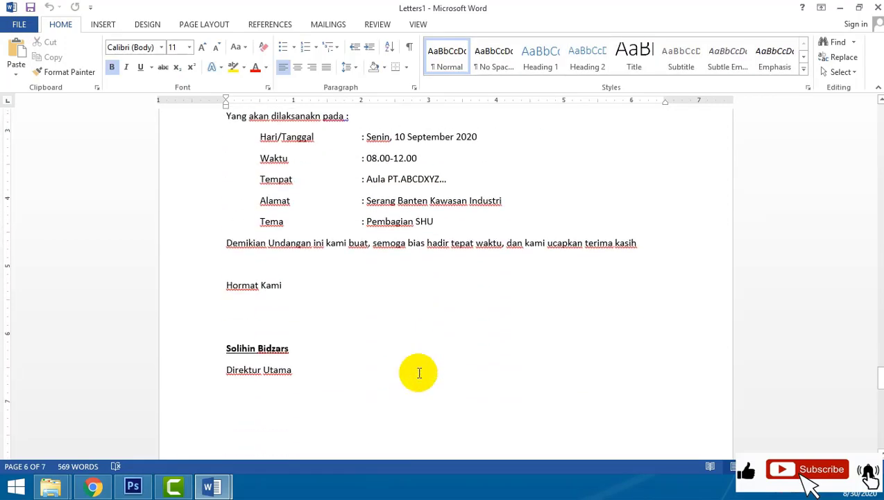
scroll(418, 371, up, 9)
scroll(418, 371, up, 5)
scroll(424, 360, up, 5)
scroll(427, 354, up, 5)
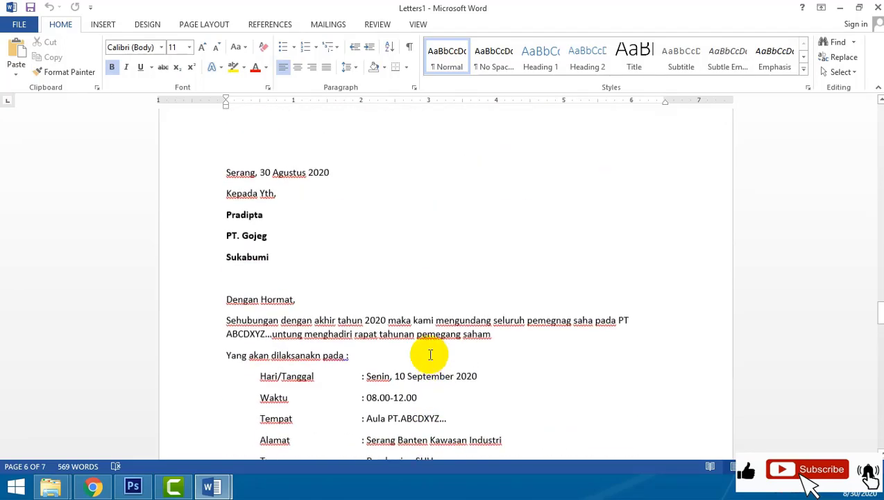
scroll(431, 353, up, 5)
scroll(432, 352, up, 6)
scroll(484, 321, up, 3)
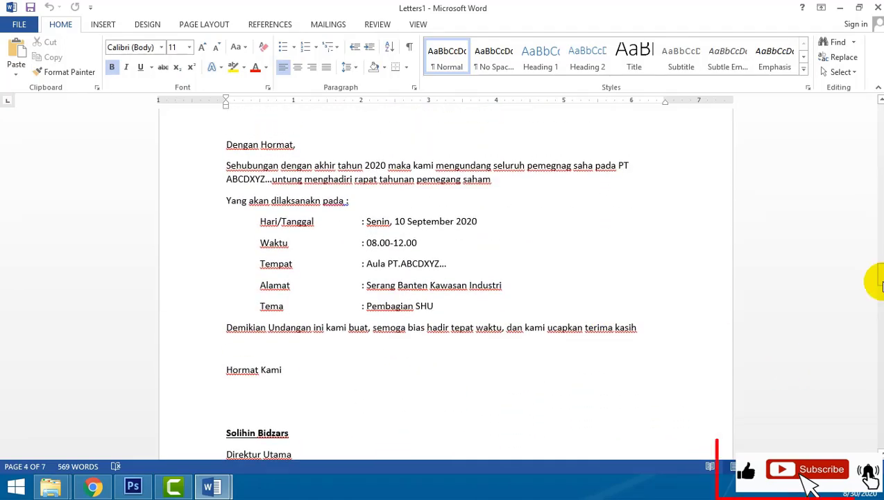
drag(878, 281, 878, 125)
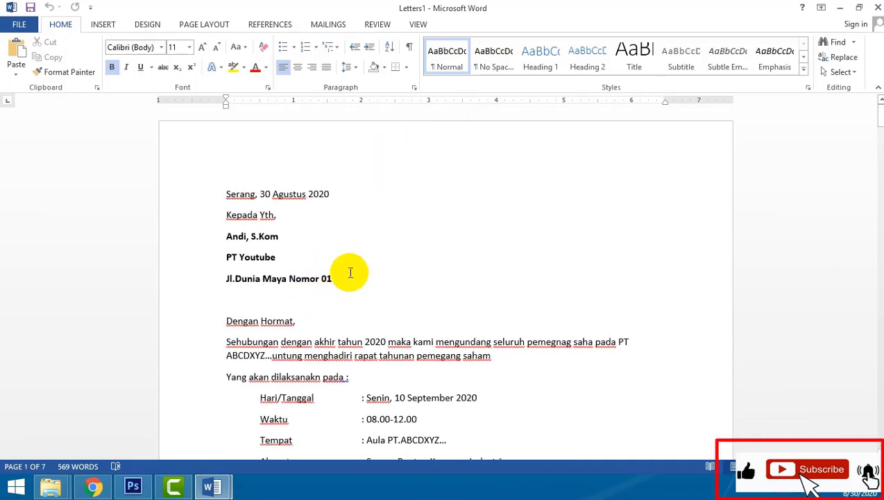
drag(350, 274, 223, 195)
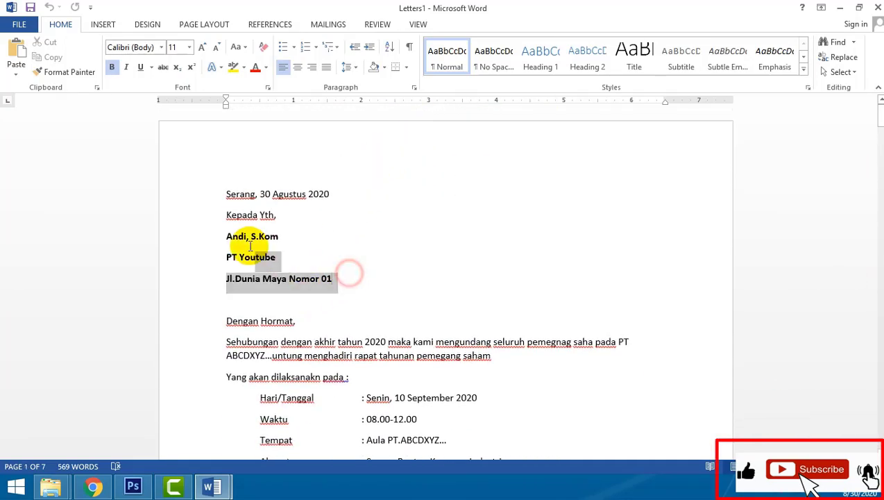
click(381, 292)
drag(375, 286, 226, 236)
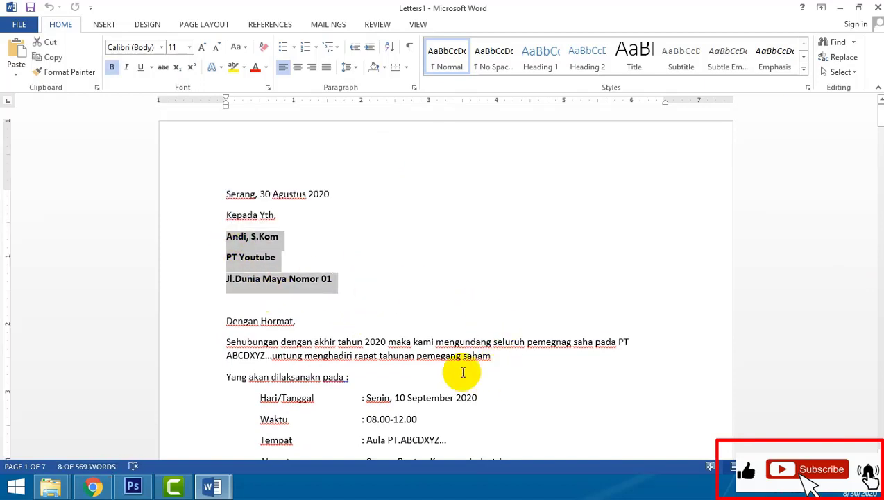
Select the address block up to 'Kepada Yth,' and minimize Letters1 to reveal Surat Undangan.
click(350, 278)
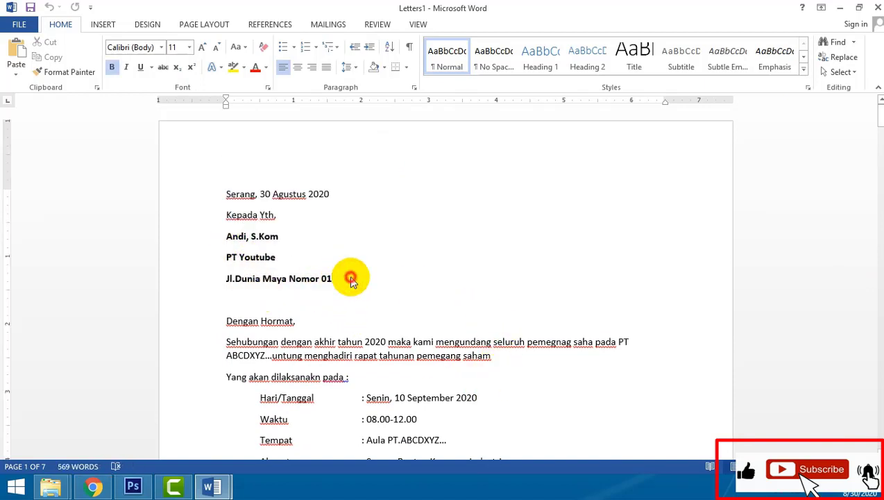
drag(350, 277, 214, 256)
drag(207, 217, 223, 214)
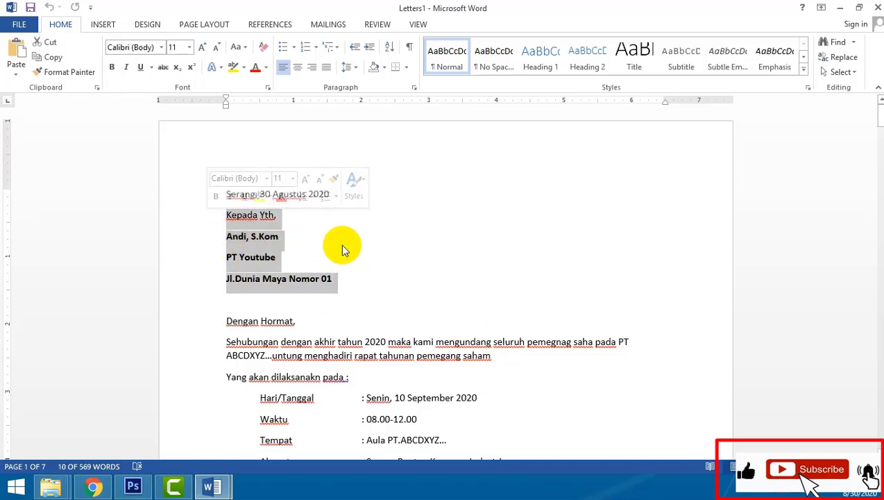
scroll(486, 420, down, 3)
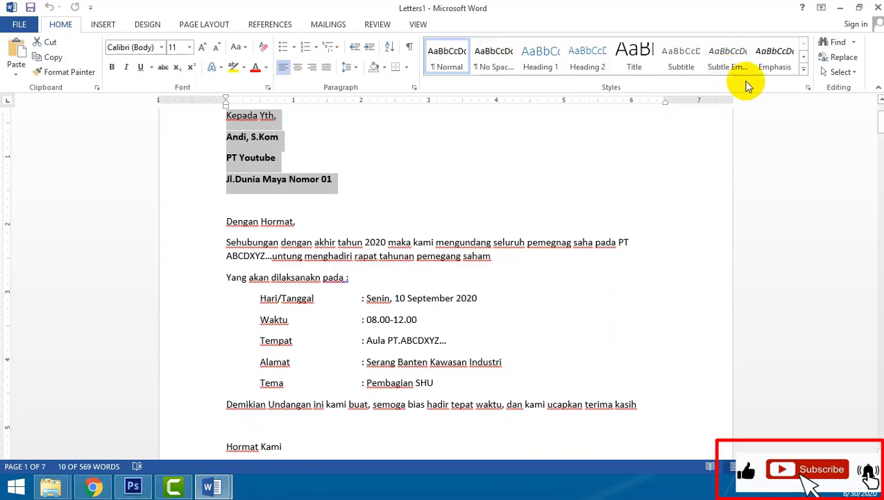
click(841, 8)
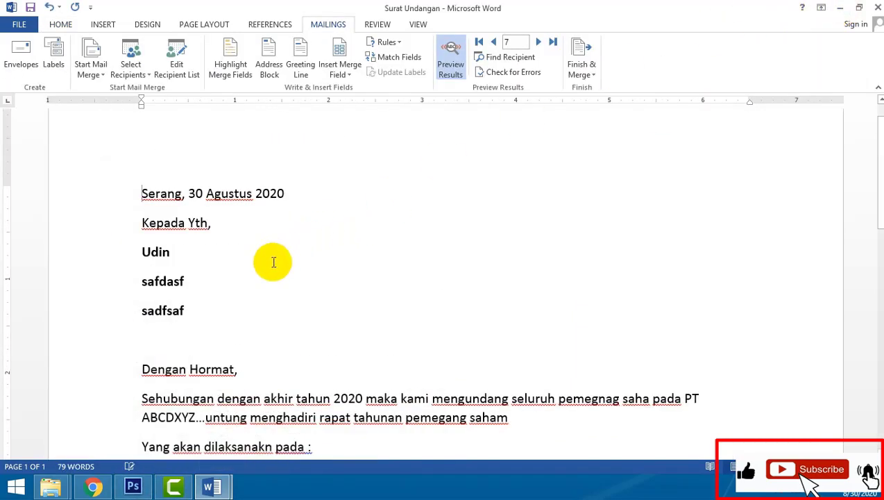
drag(227, 320, 168, 161)
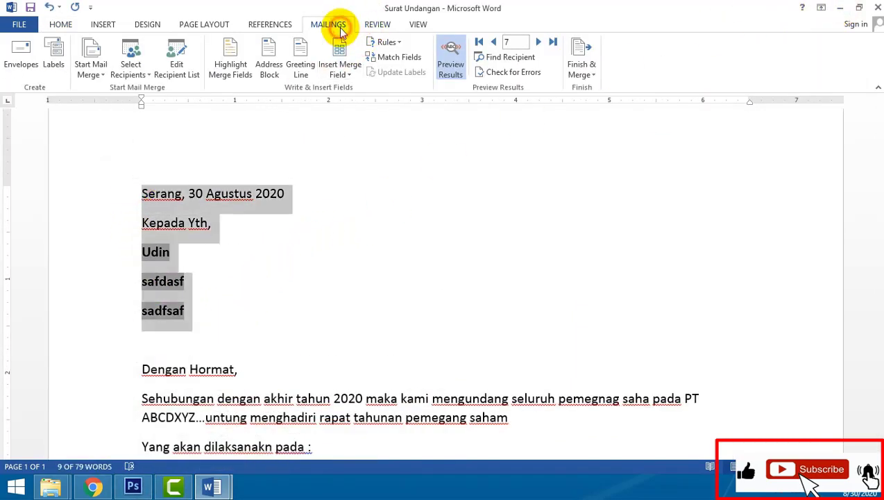
click(148, 78)
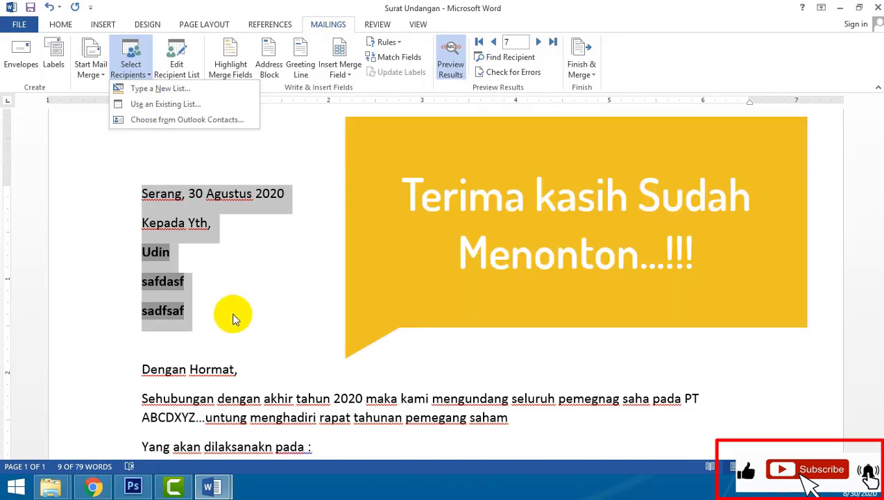
click(233, 317)
click(221, 297)
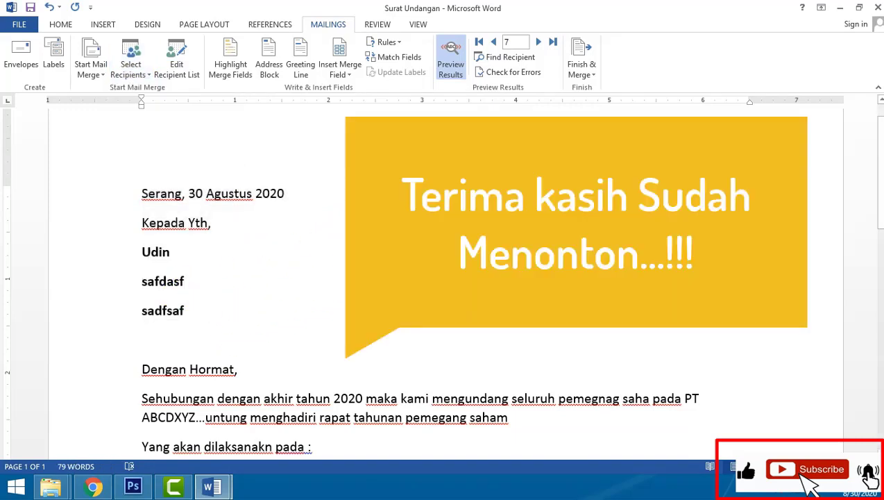